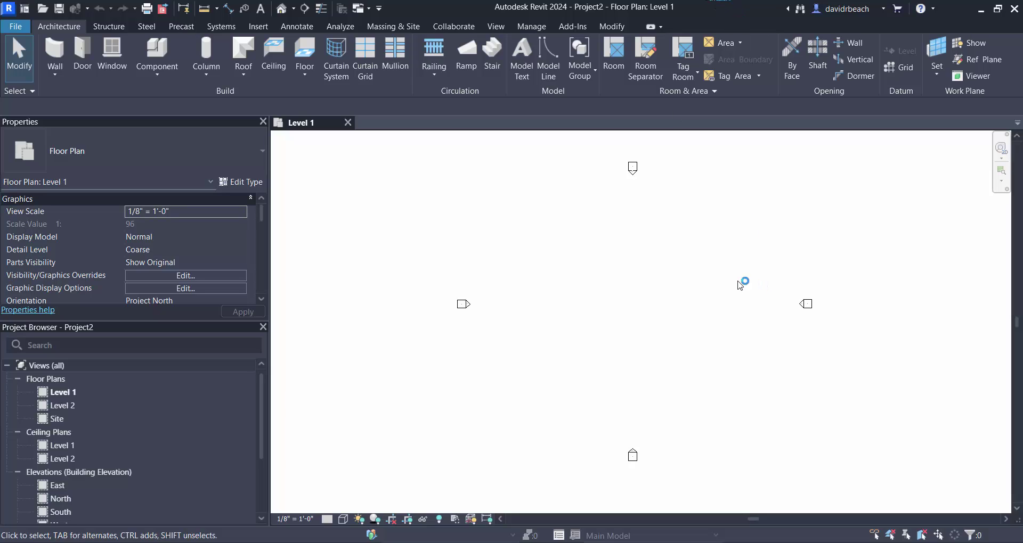
Switch to FormIt and close the open Set Location dialog
middle_drag(570, 296, 588, 297)
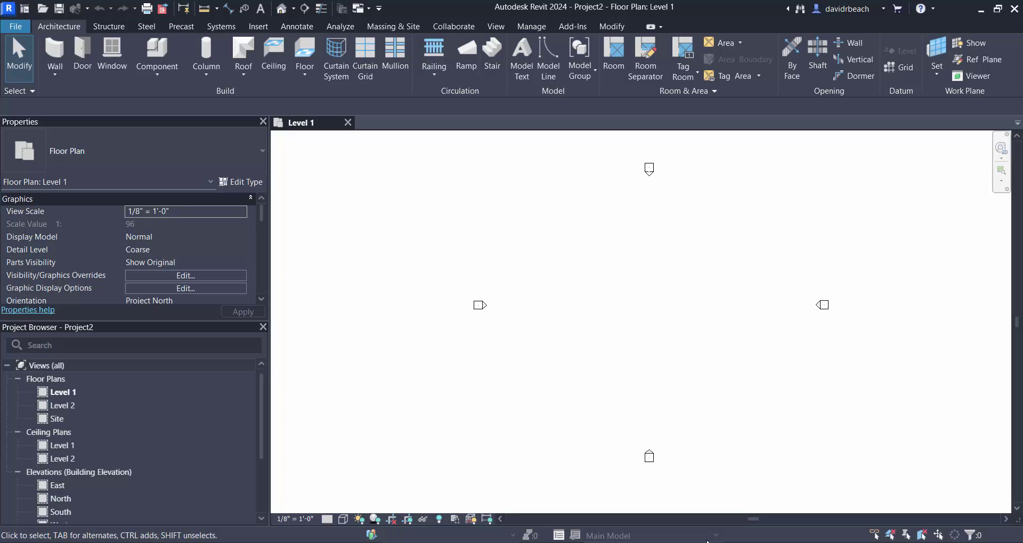
click(718, 487)
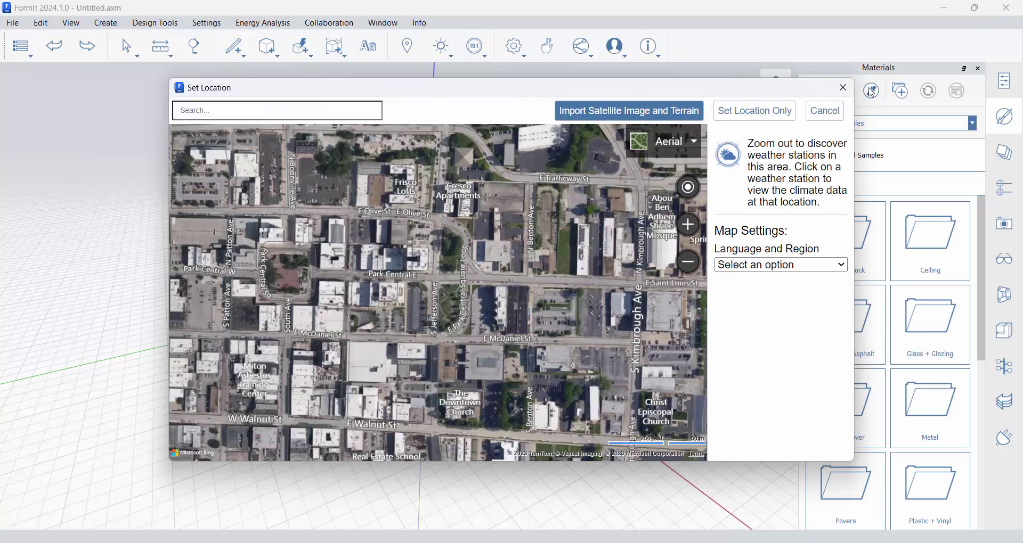
click(843, 89)
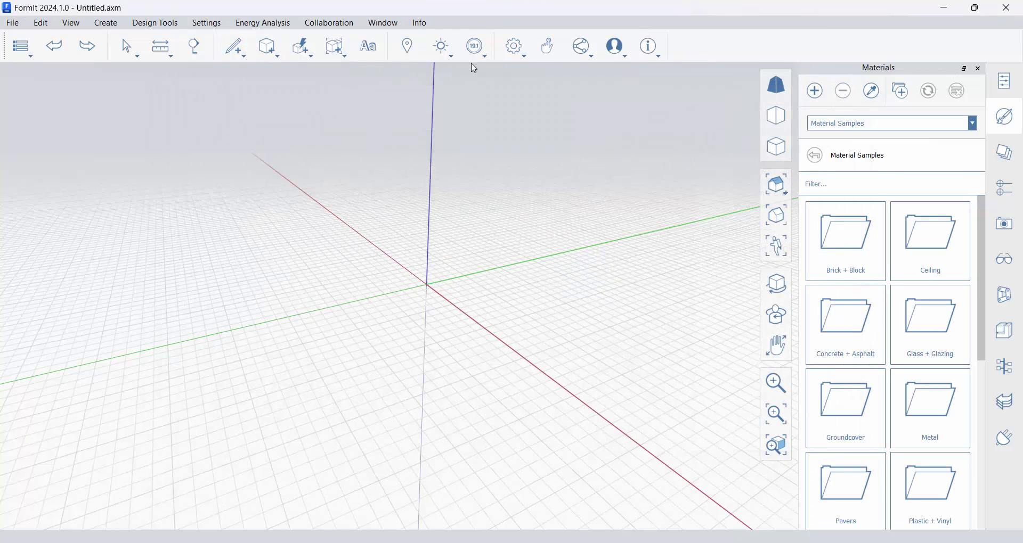
Open the location map and find the park between S Jefferson Ave and E Park Central Square Loop in downtown Springfield
click(407, 46)
scroll(447, 313, up, 5)
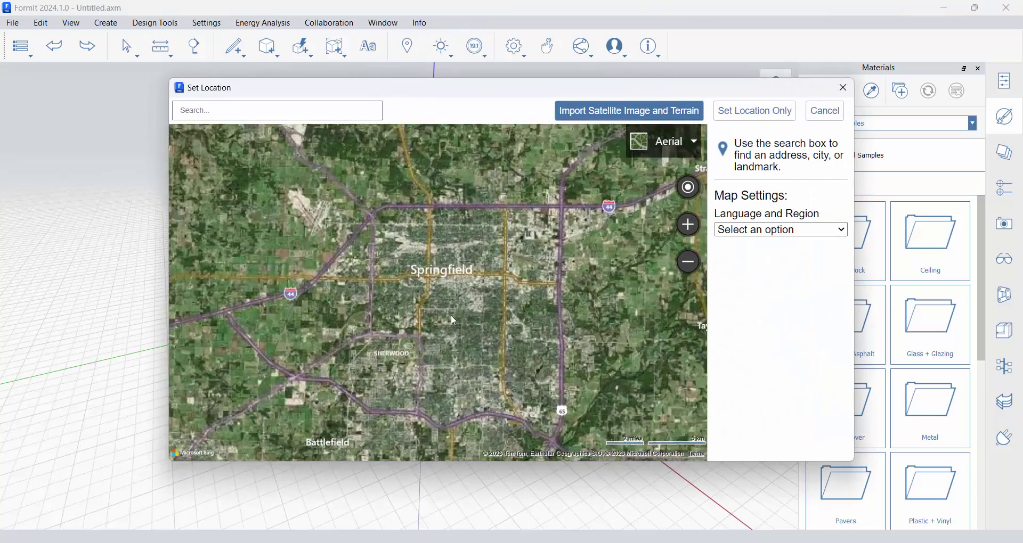
scroll(506, 283, up, 3)
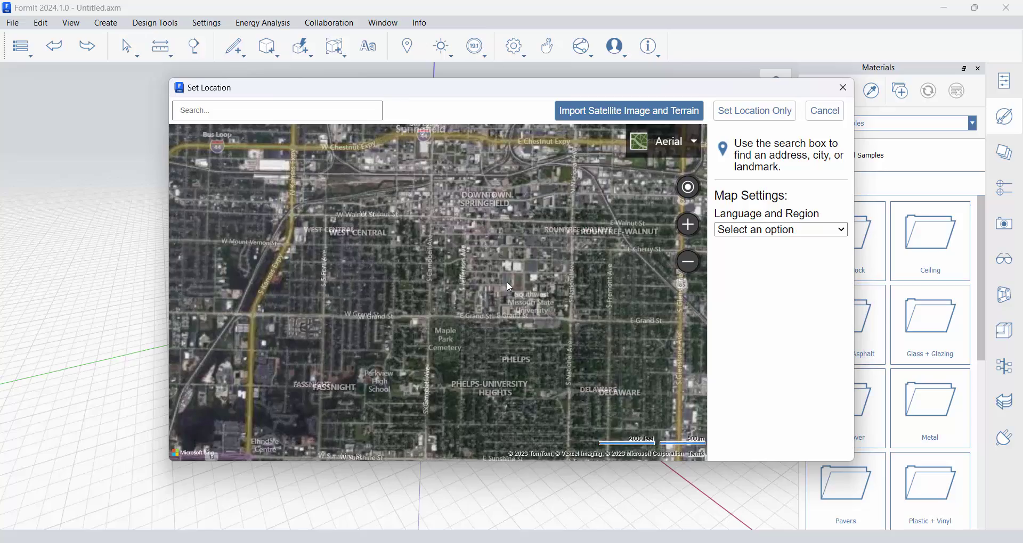
scroll(507, 277, up, 2)
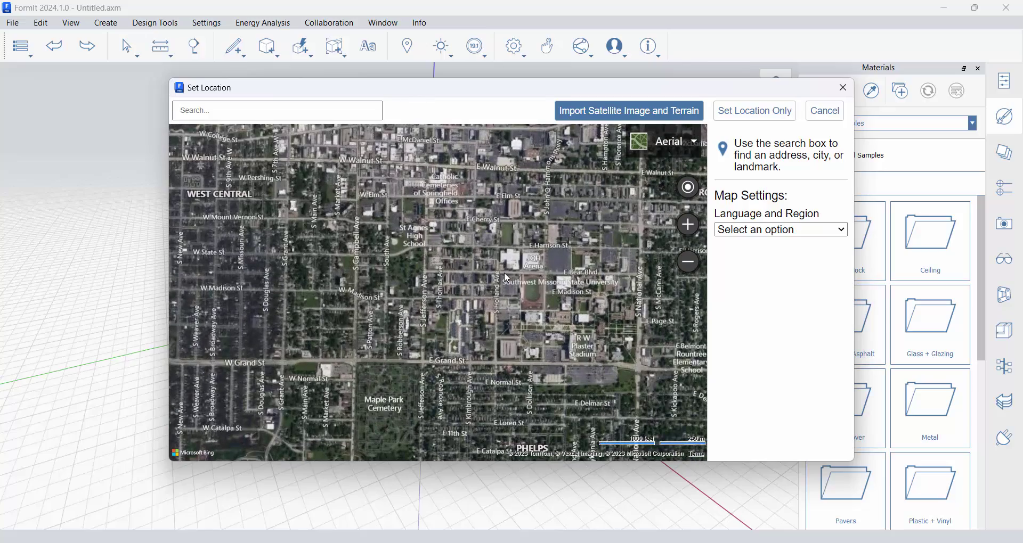
drag(486, 247, 485, 335)
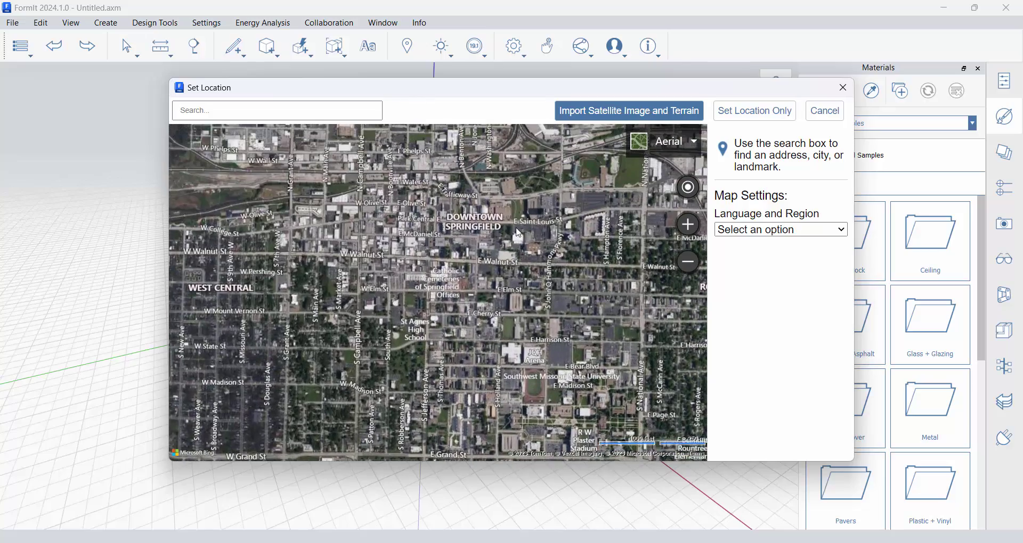
scroll(511, 222, up, 2)
drag(483, 297, 594, 342)
scroll(442, 260, up, 4)
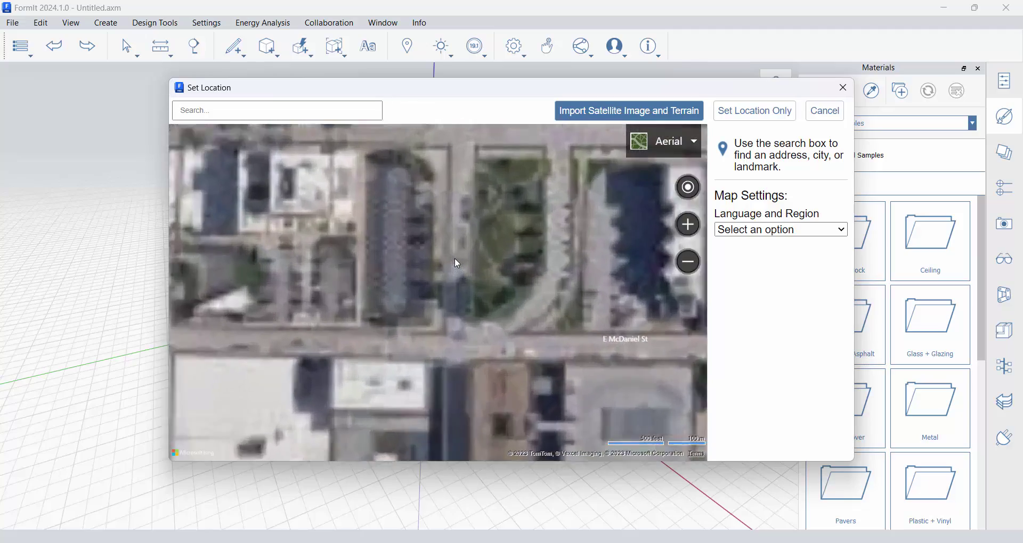
drag(497, 220, 453, 270)
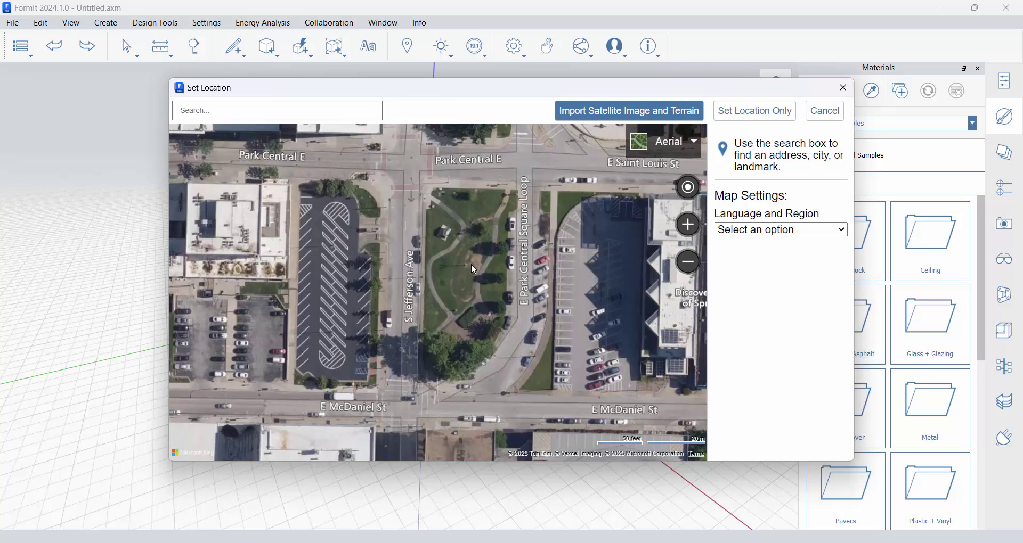
scroll(472, 263, down, 1)
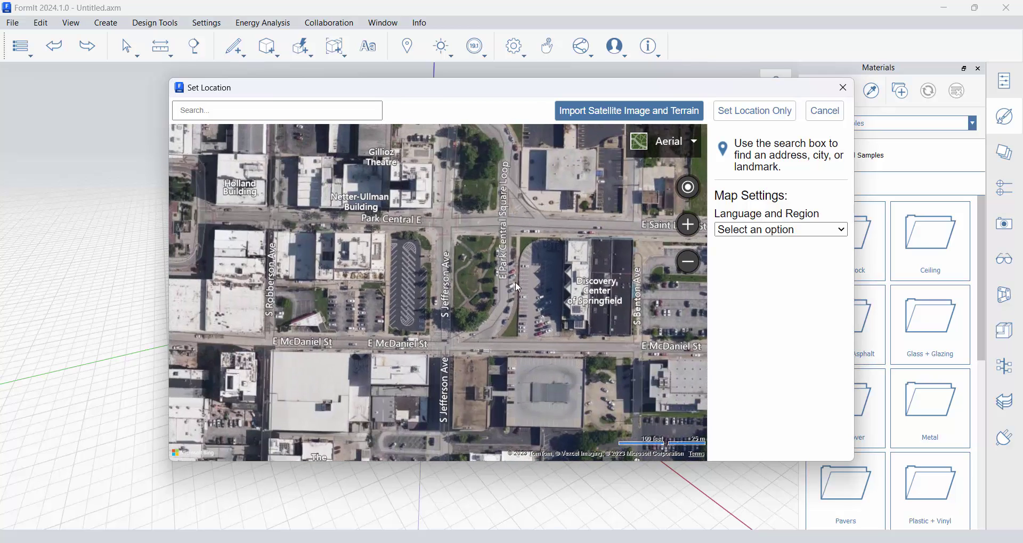
Import the satellite image and terrain with the import area centred on the park
click(659, 113)
scroll(583, 264, down, 1)
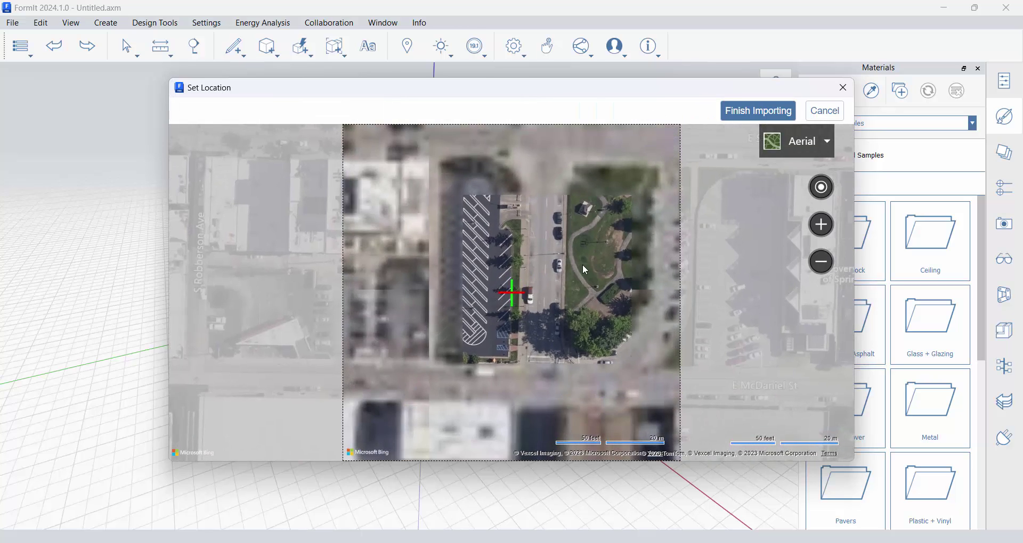
drag(566, 291, 491, 306)
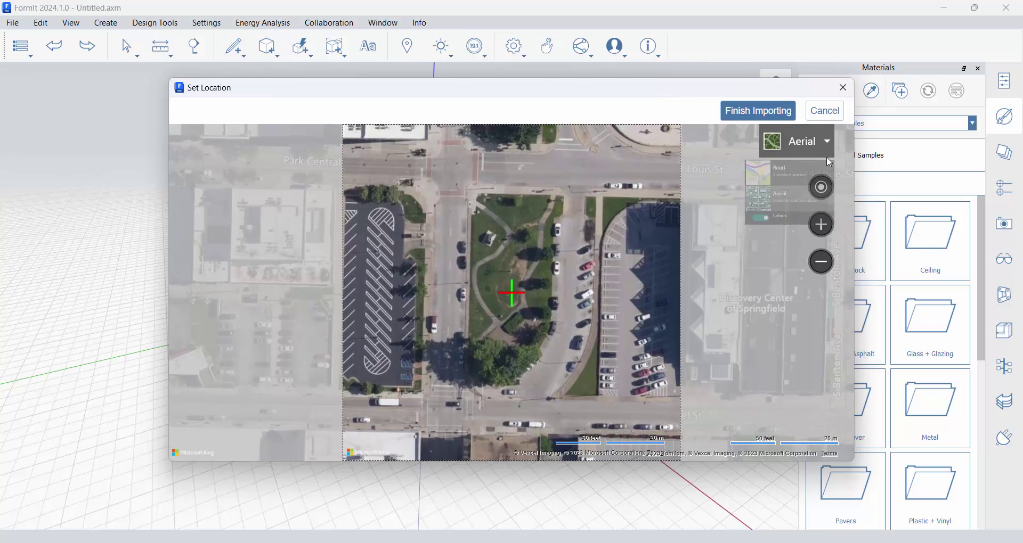
click(763, 112)
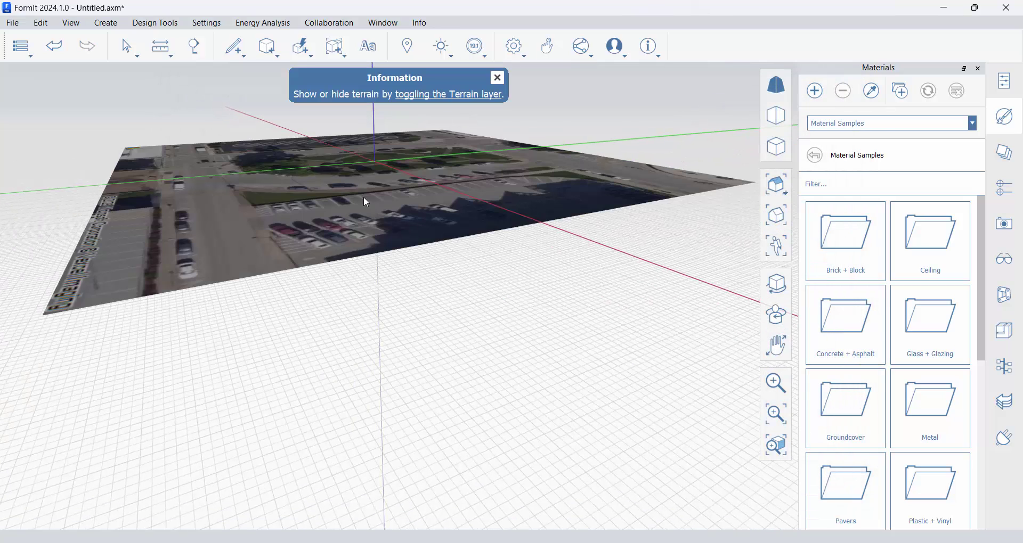
Examine the imported satellite image of the site from several angles
scroll(565, 282, up, 3)
scroll(523, 281, up, 5)
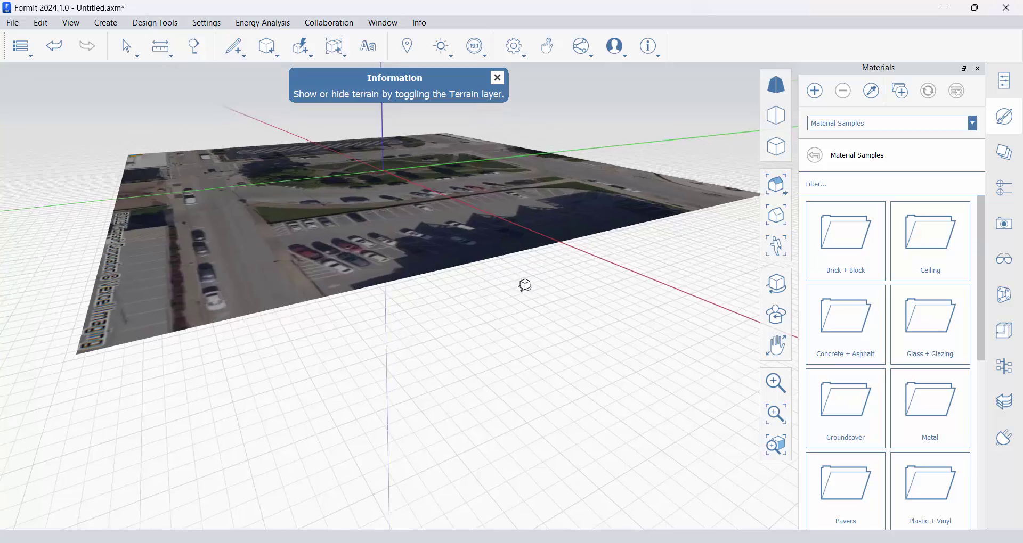
scroll(594, 325, down, 5)
middle_drag(266, 196, 405, 290)
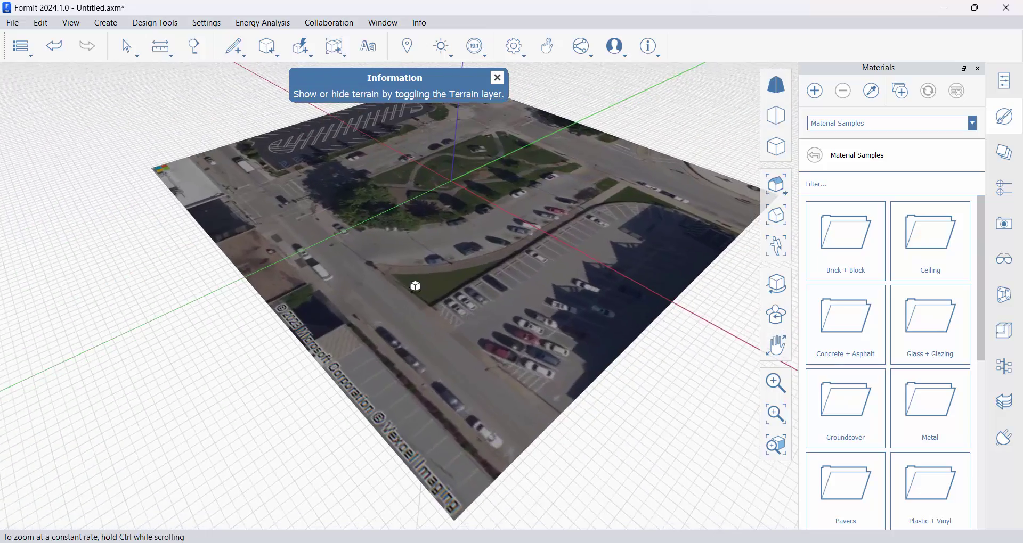
scroll(578, 302, up, 5)
scroll(597, 307, down, 5)
middle_drag(617, 313, 493, 264)
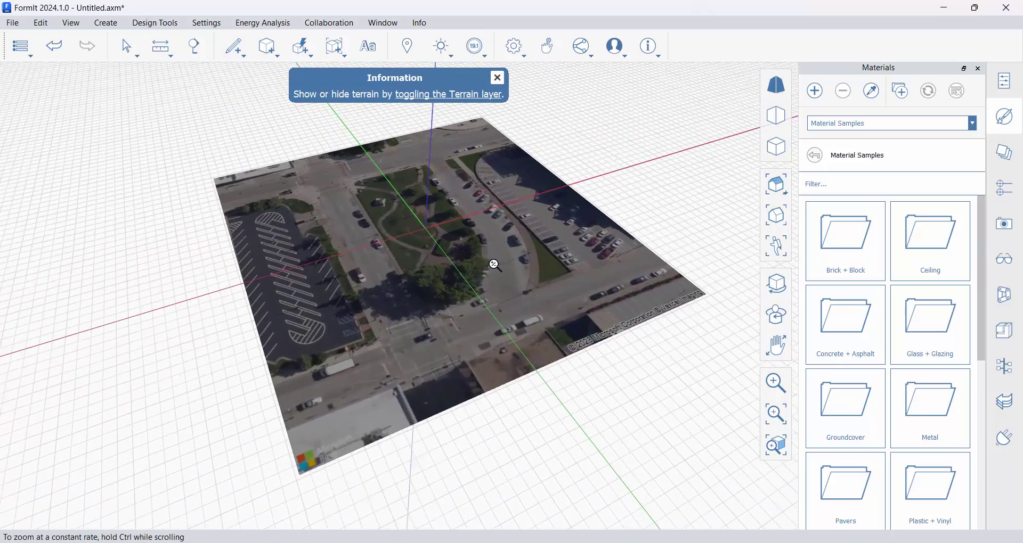
scroll(527, 278, up, 4)
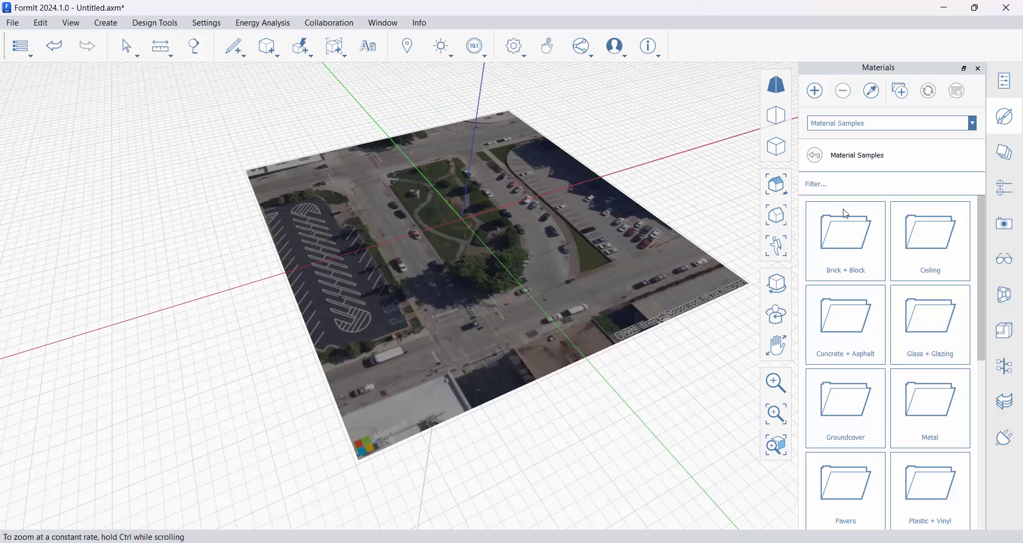
Show the Terrain layer and hide the Satellite Image layer
click(1005, 154)
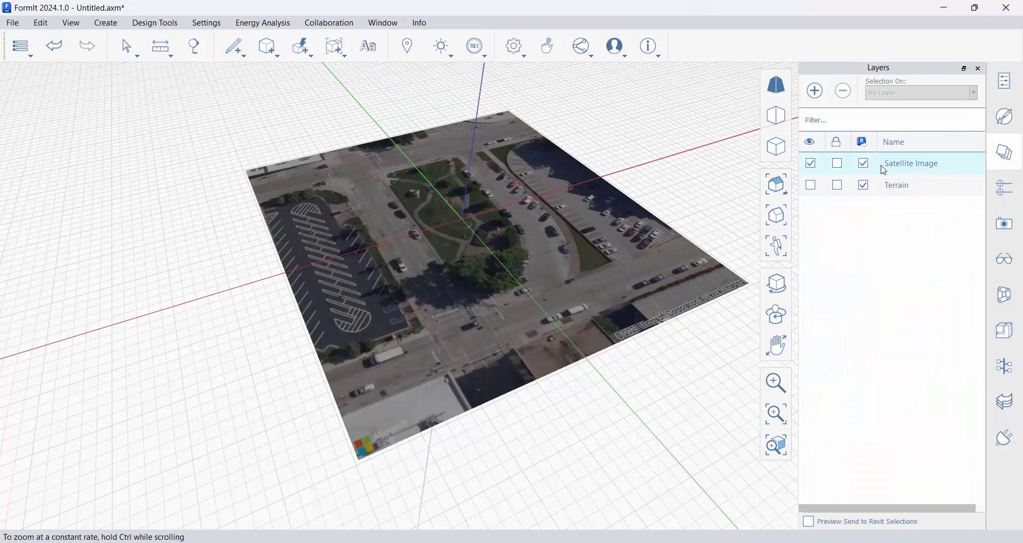
click(813, 185)
click(811, 164)
Examine the terrain's slope, edges and surface from low and high viewpoints around the site
middle_drag(427, 336, 621, 378)
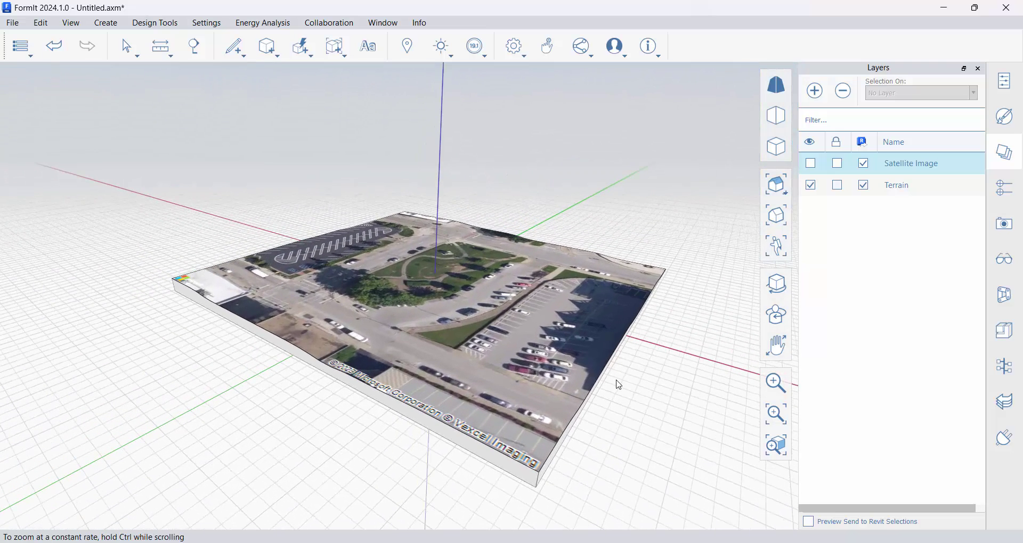
middle_drag(626, 385, 506, 394)
scroll(479, 260, down, 6)
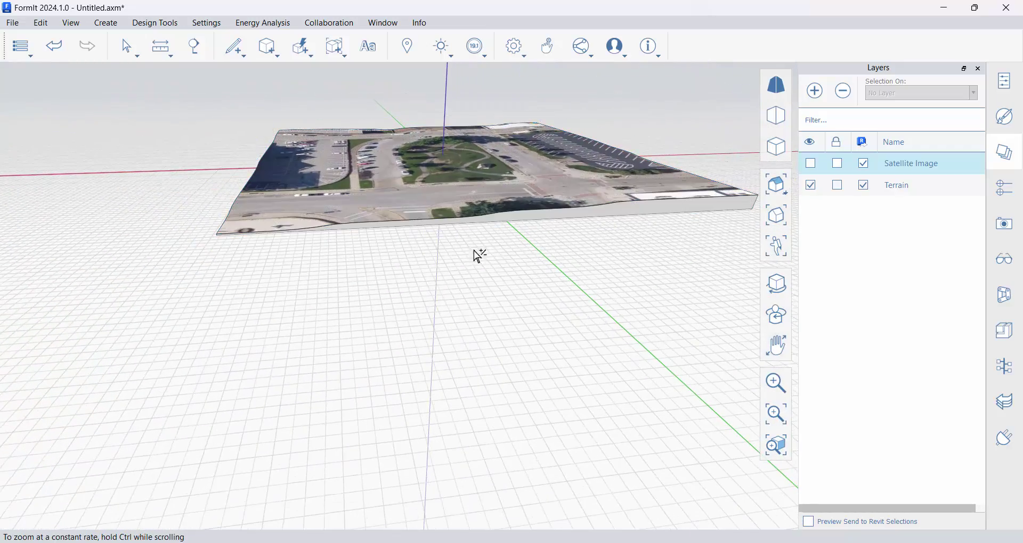
middle_drag(479, 259, 490, 292)
scroll(454, 263, up, 4)
middle_drag(454, 263, 598, 457)
scroll(582, 383, up, 5)
middle_drag(582, 383, 562, 435)
click(472, 393)
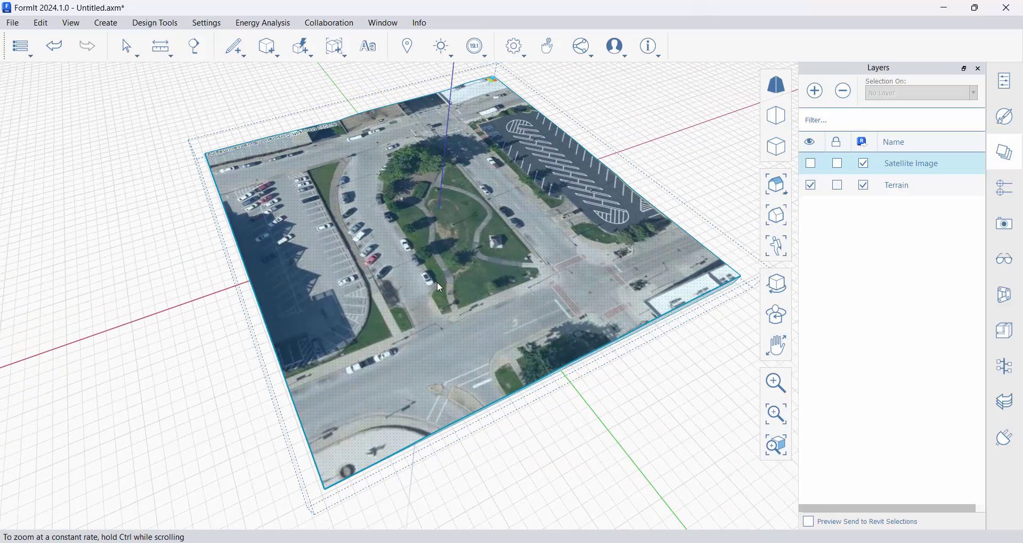
click(206, 283)
middle_drag(206, 283, 167, 241)
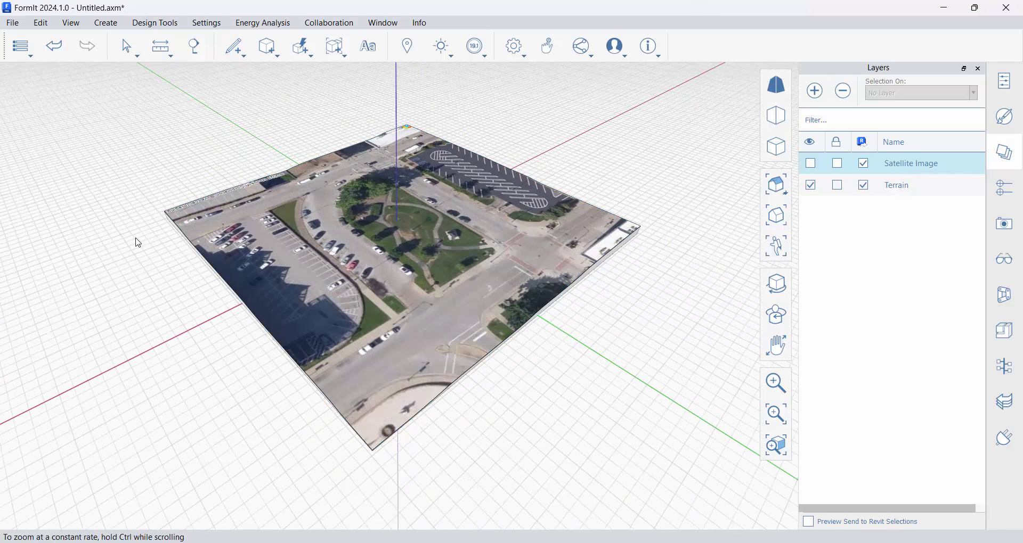
Save the model to the Desktop as the FormIt AXM file "site topo1"
click(13, 24)
mouse_move(51, 101)
click(296, 123)
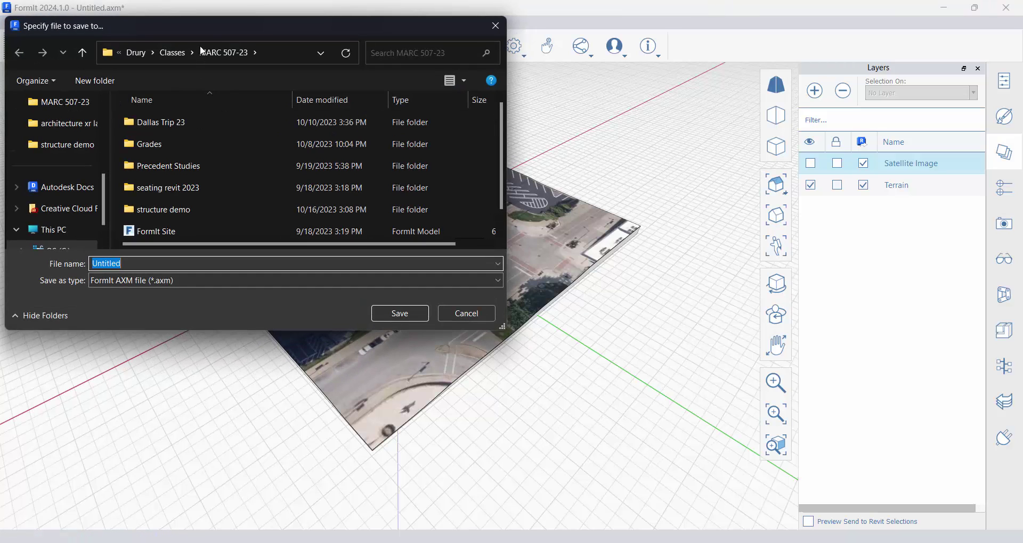
scroll(208, 181, up, 5)
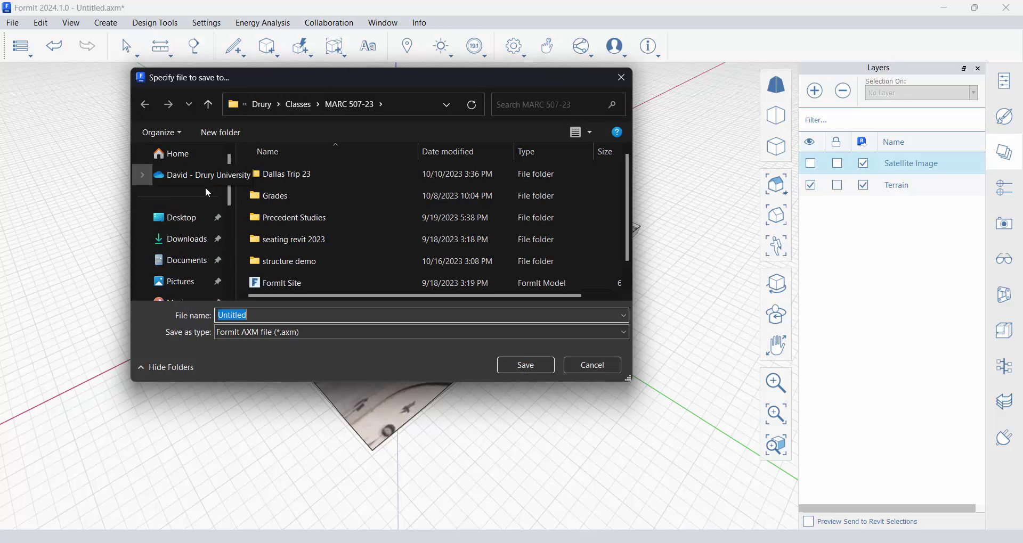
click(186, 218)
double_click(277, 315)
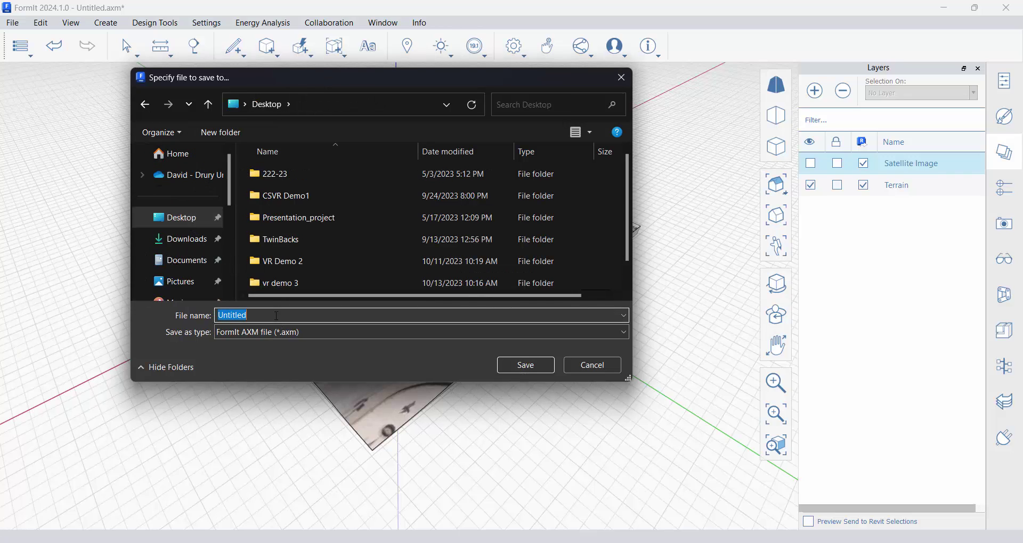
text(site topo1)
key(Return)
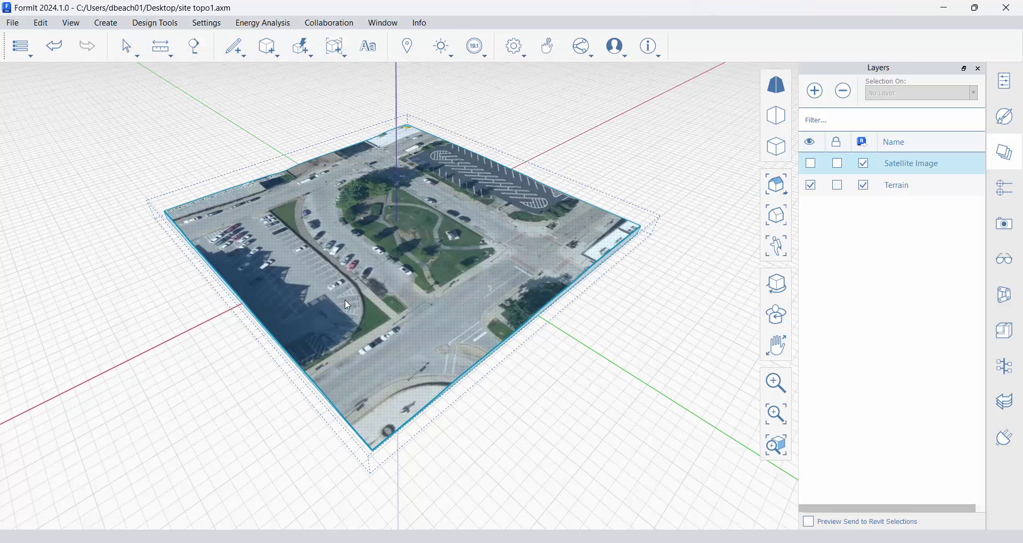
click(702, 259)
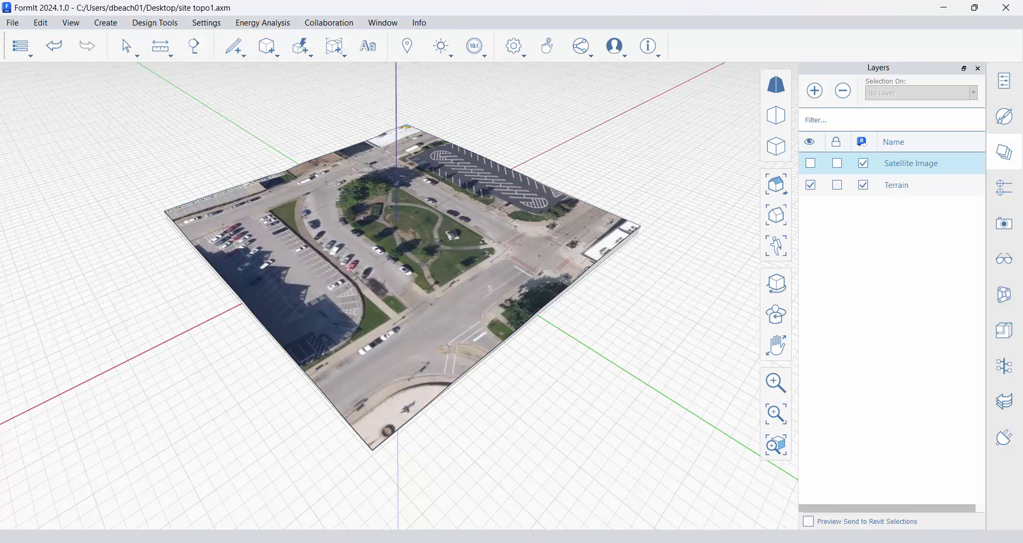
Switch to Revit and import the FormIt (*.axm) file "site topo1" from the Desktop into the Level 1 floor plan
click(512, 540)
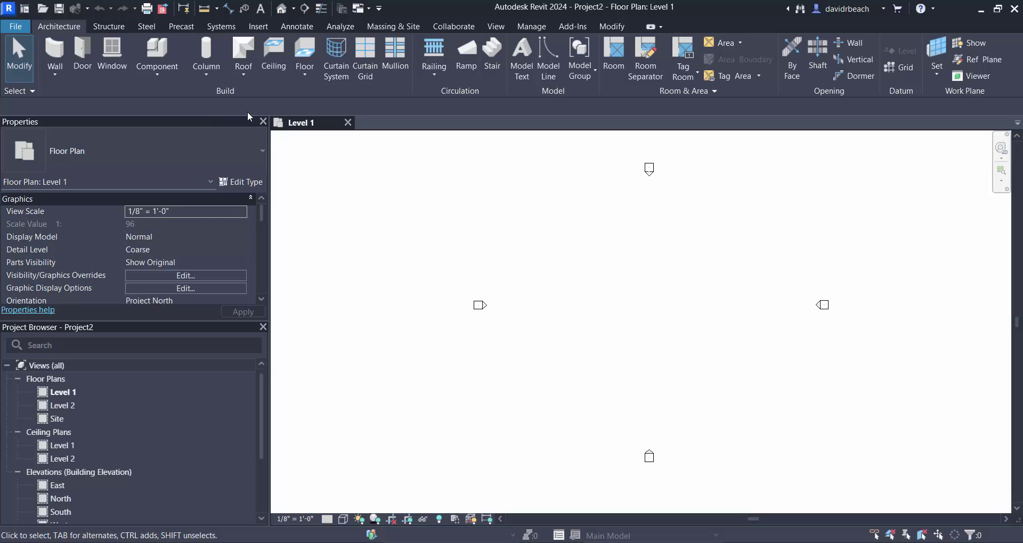
click(259, 27)
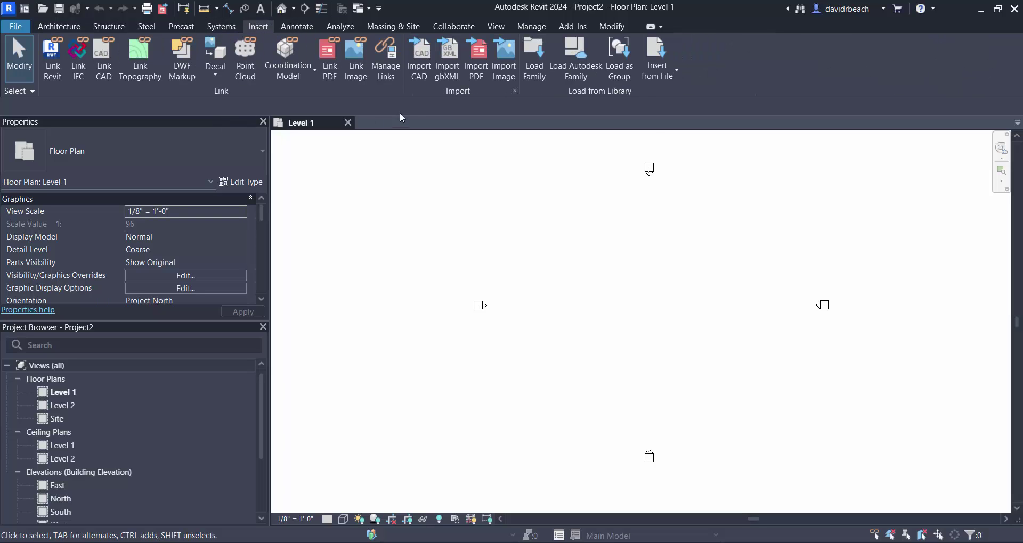
click(419, 56)
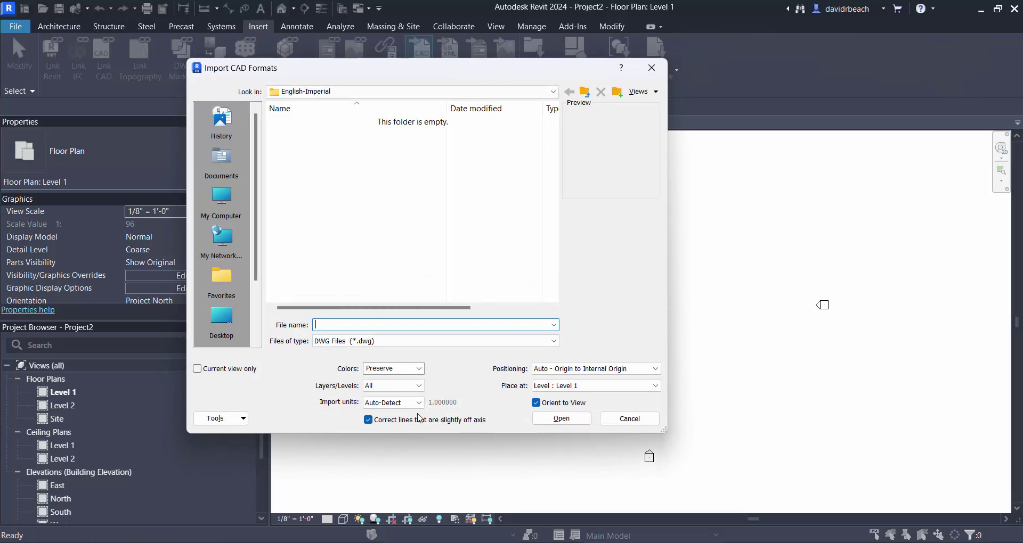
click(415, 341)
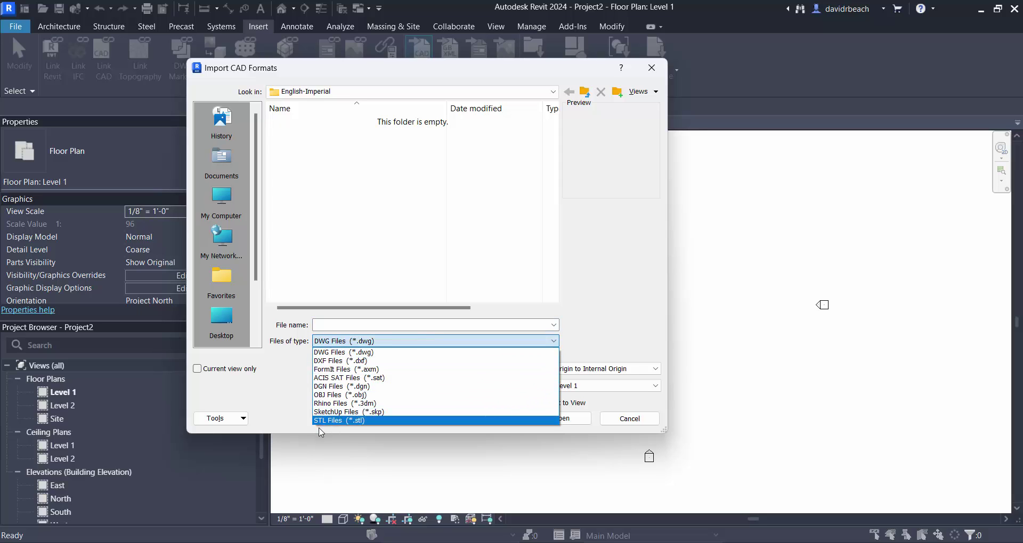
click(345, 369)
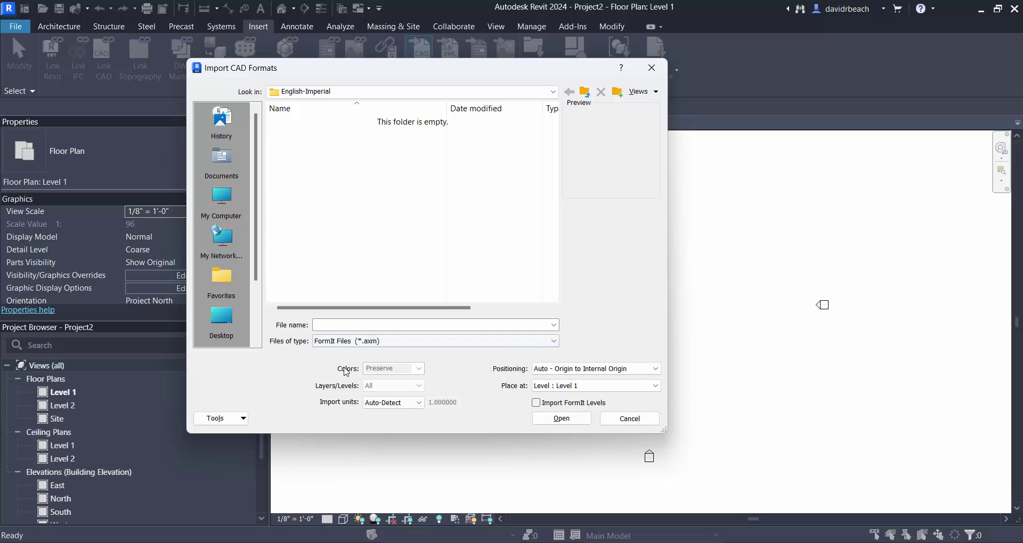
click(221, 319)
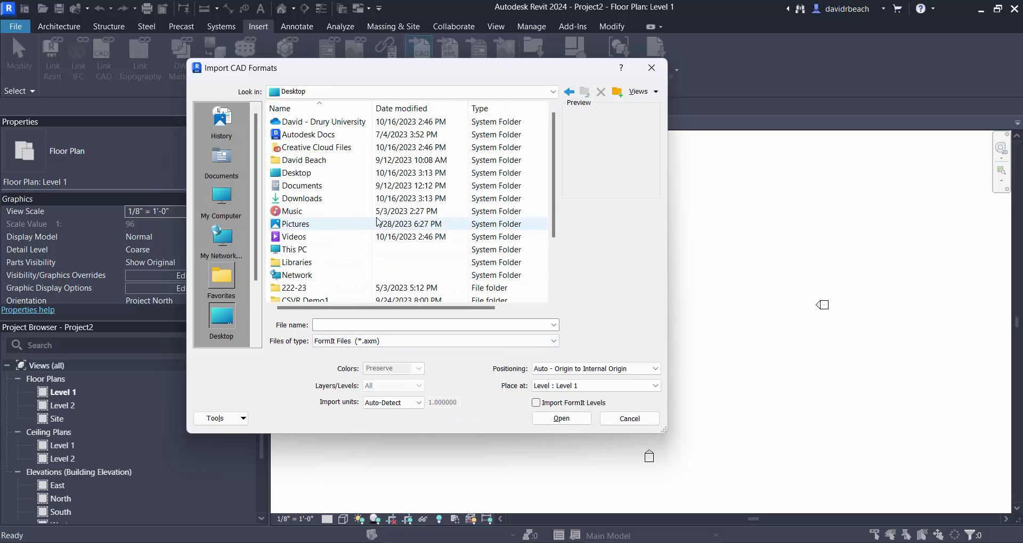
drag(554, 185, 554, 238)
click(298, 288)
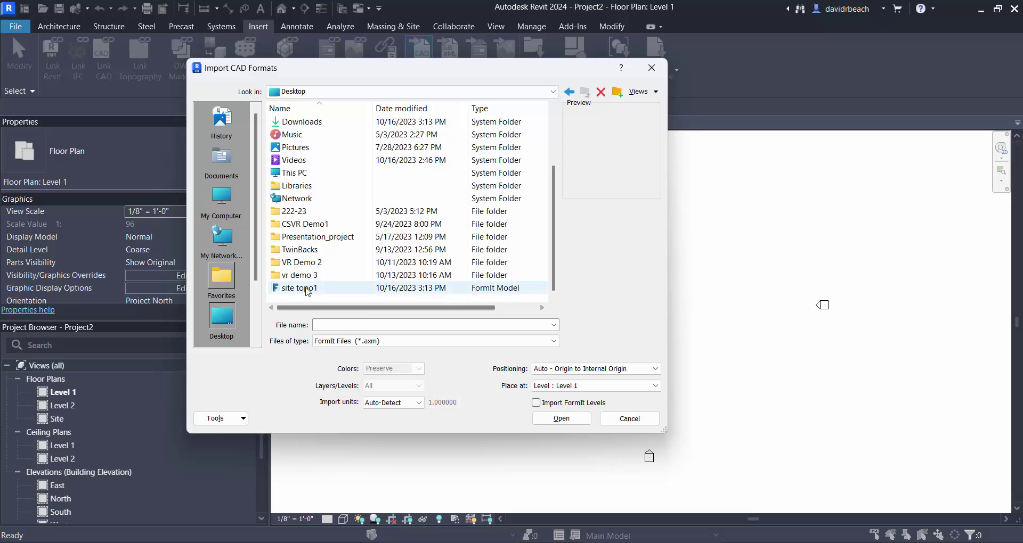
click(565, 420)
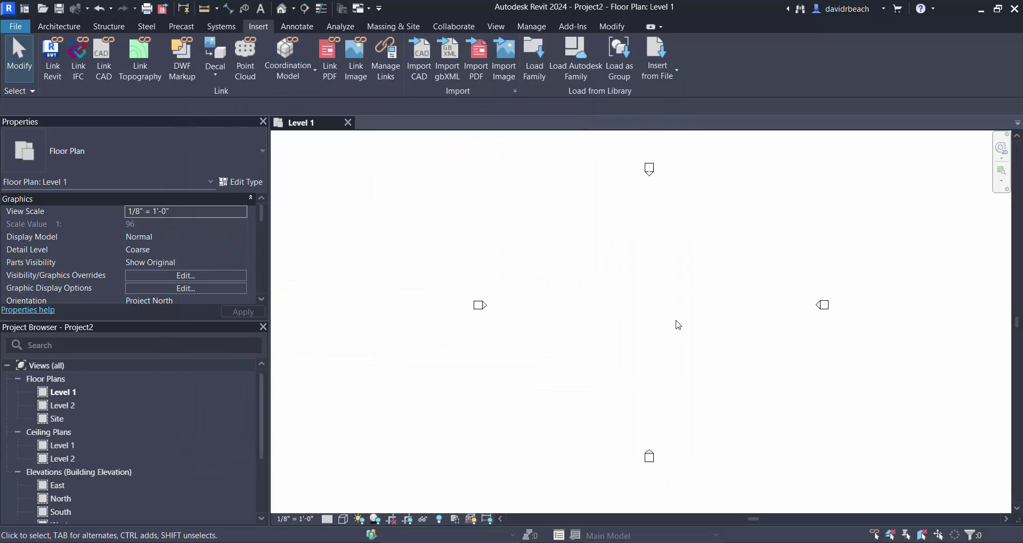
Open the default 3D view of the imported terrain and set its visual style to Textures
scroll(664, 322, down, 5)
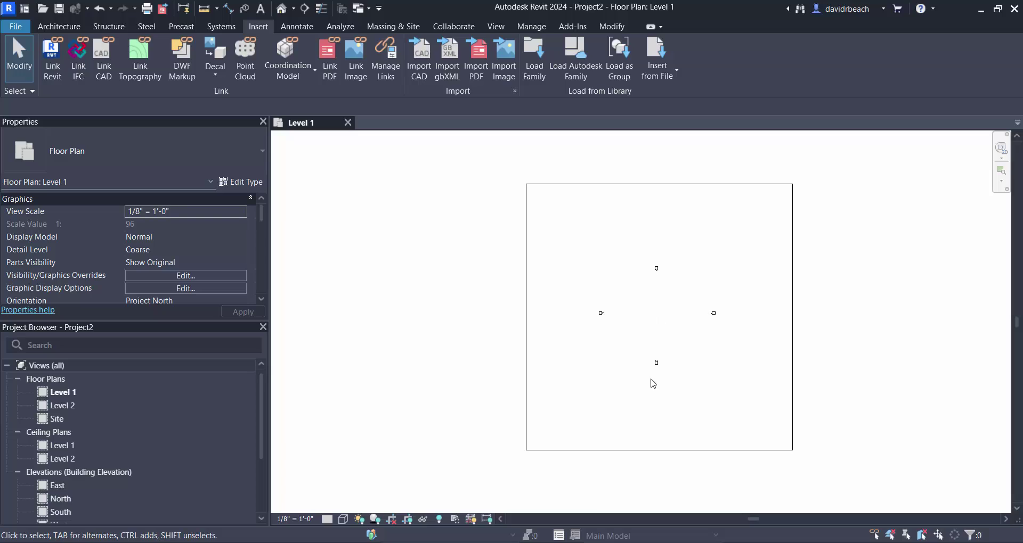
middle_drag(654, 343, 571, 347)
scroll(580, 338, up, 2)
scroll(612, 318, down, 2)
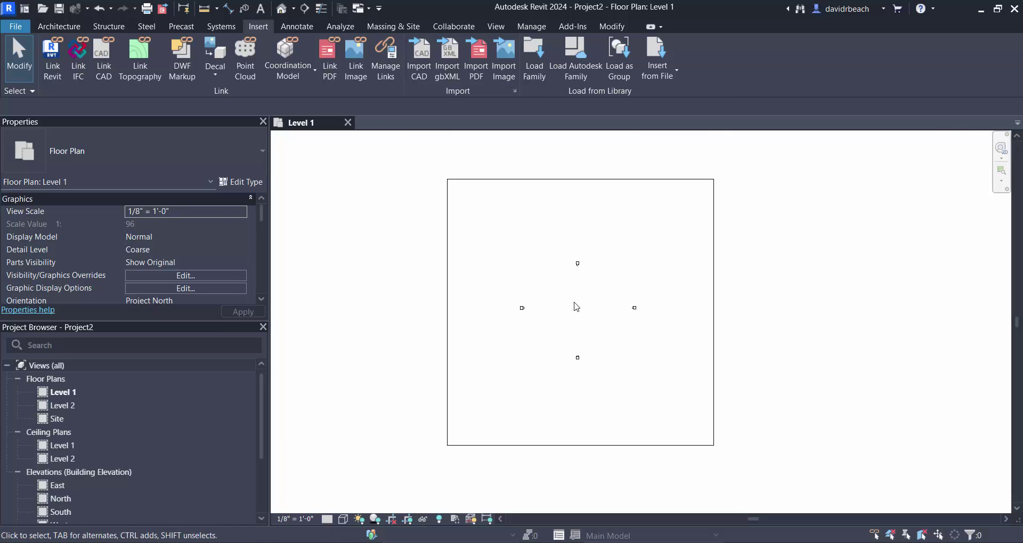
click(282, 8)
shift+middle_drag(578, 263, 503, 512)
click(343, 519)
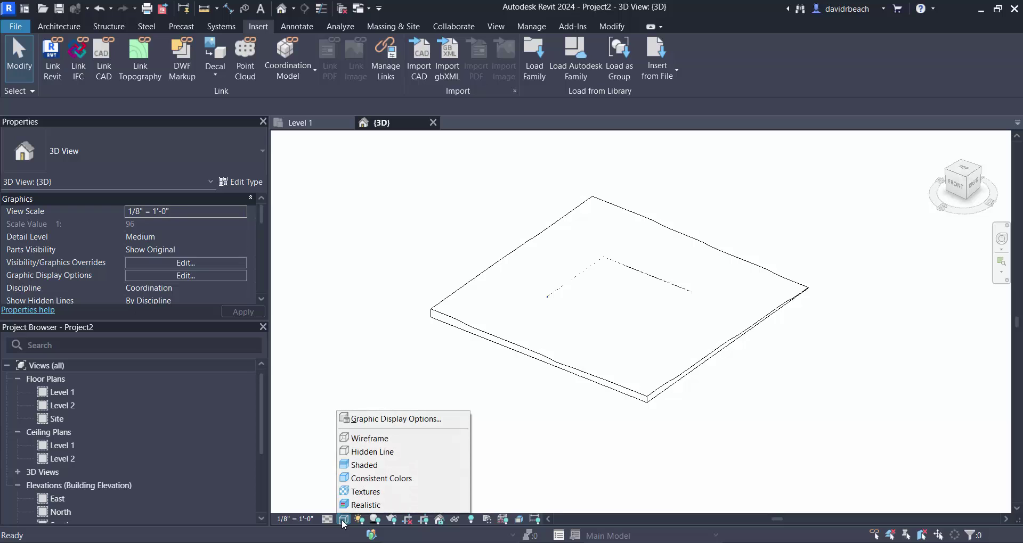
click(361, 491)
Examine the textured site terrain from several sides and distances
shift+middle_drag(427, 406, 924, 434)
scroll(690, 305, up, 5)
scroll(656, 301, down, 5)
shift+middle_drag(655, 301, 580, 316)
scroll(518, 264, up, 4)
scroll(580, 315, down, 2)
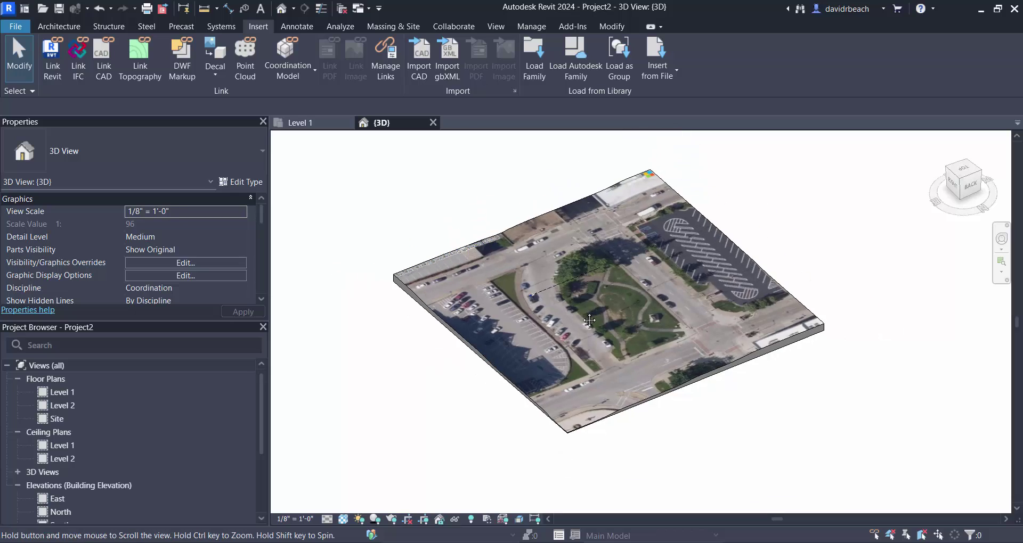
middle_drag(534, 190, 524, 199)
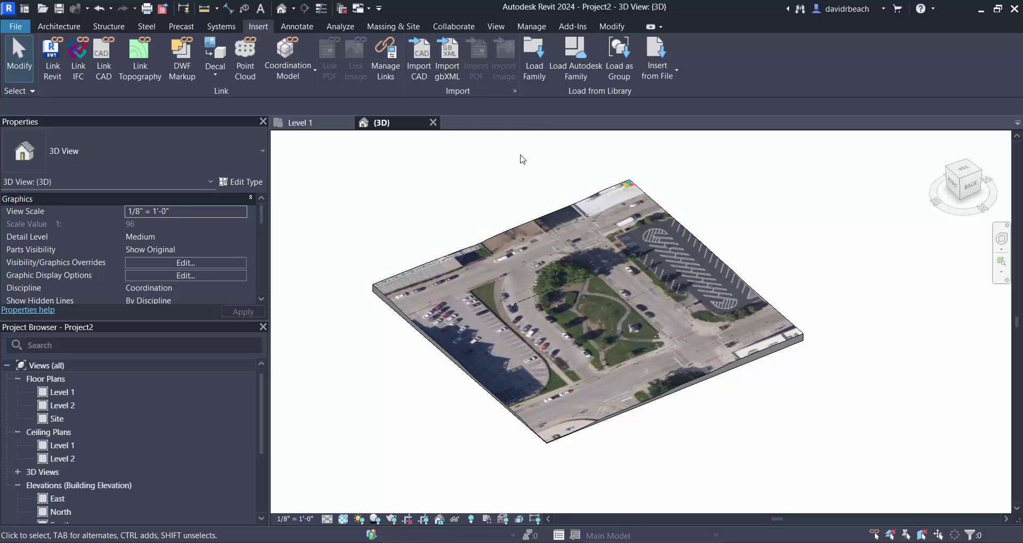
Create a toposolid from the imported site topo1.axm, using the No Layer, Satellite Image and Terrain layers
click(397, 30)
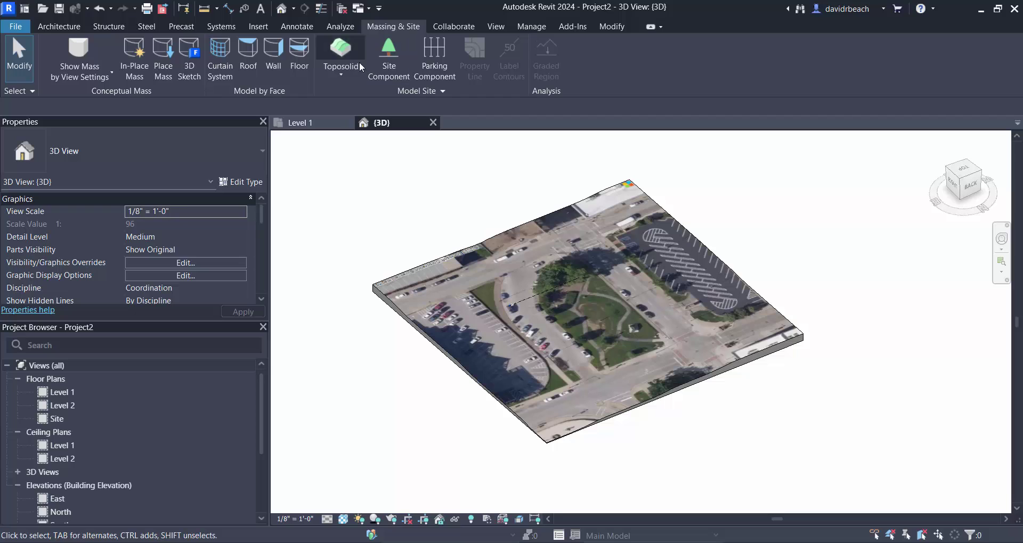
click(339, 72)
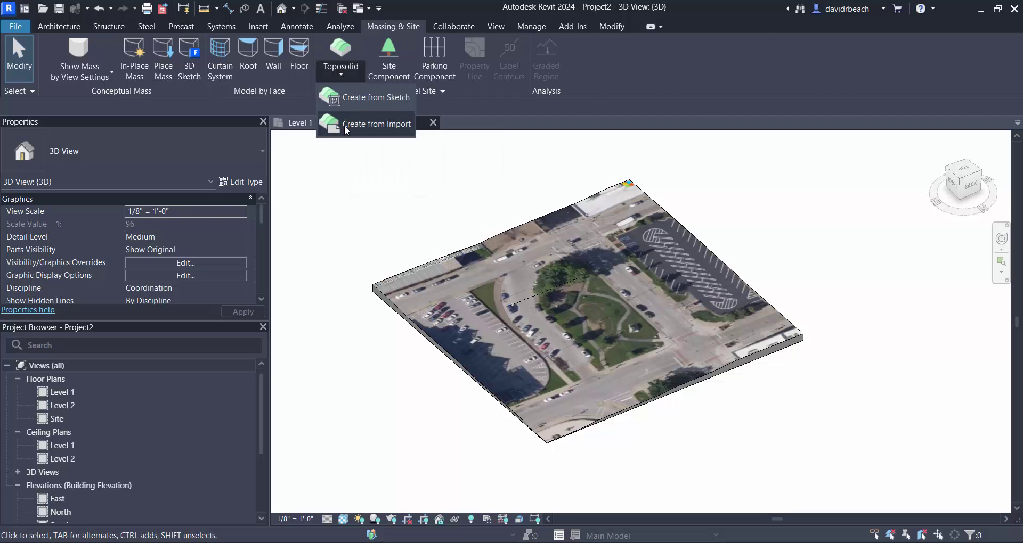
click(368, 125)
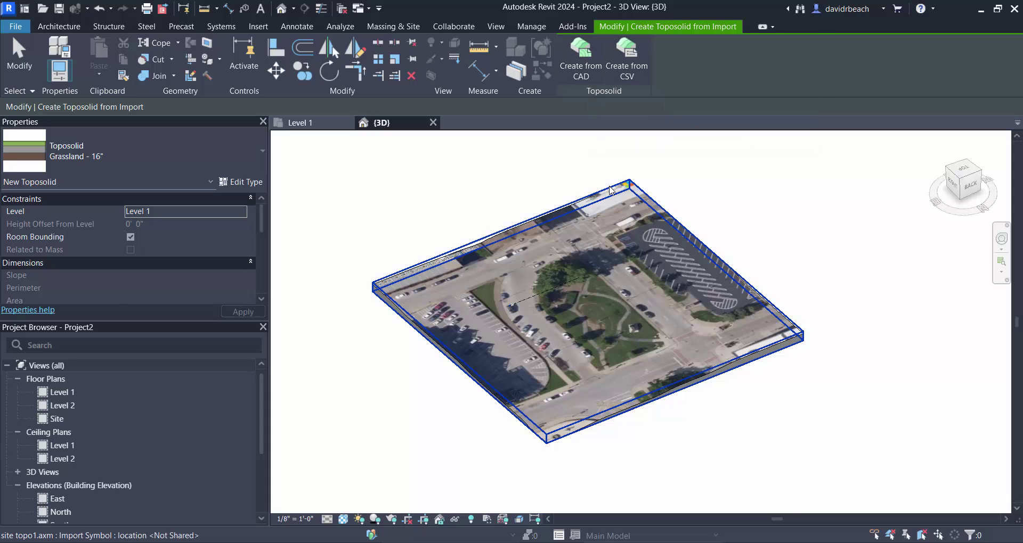
click(610, 191)
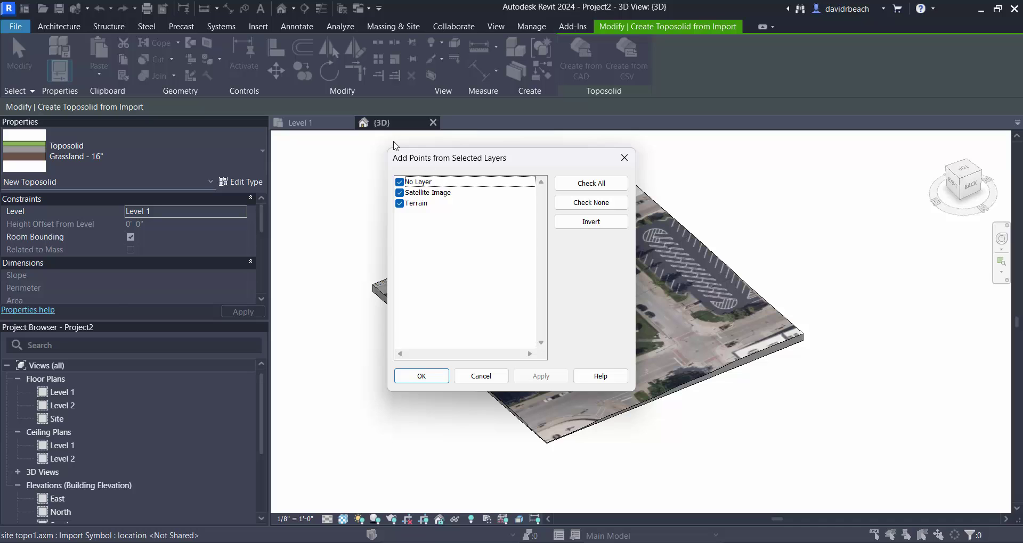
click(421, 376)
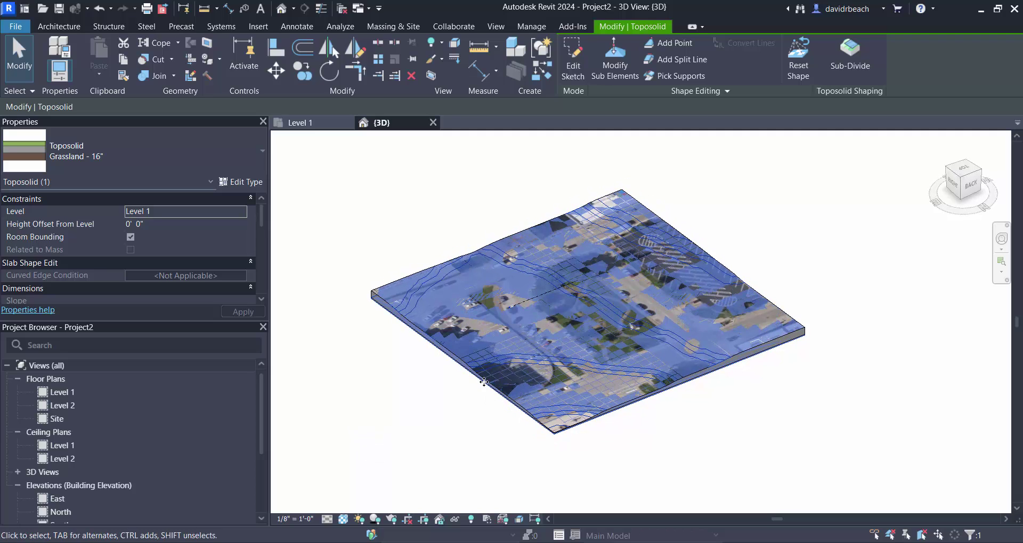
click(816, 230)
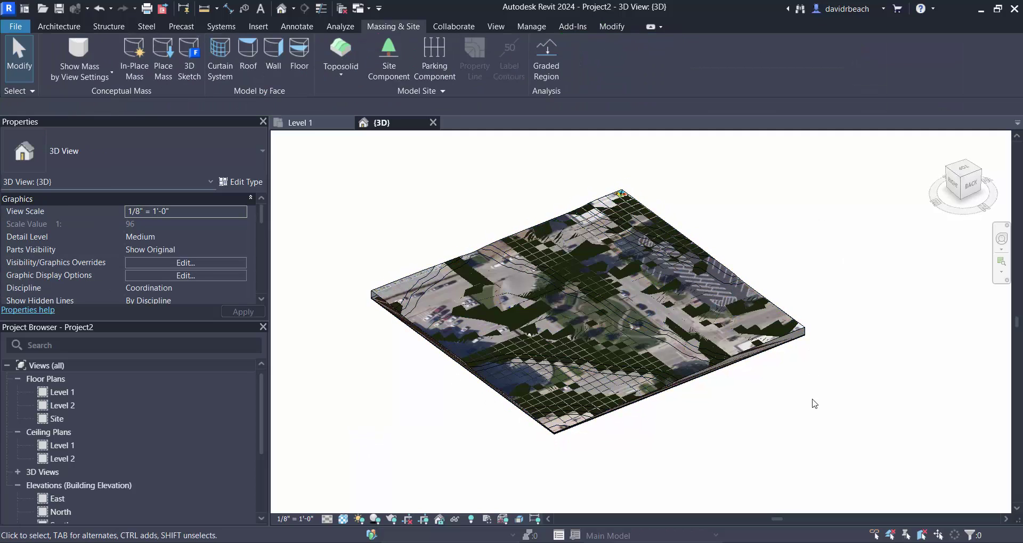
Unpin the imported site topo1.axm terrain and delete it from the 3D view
scroll(814, 402, up, 3)
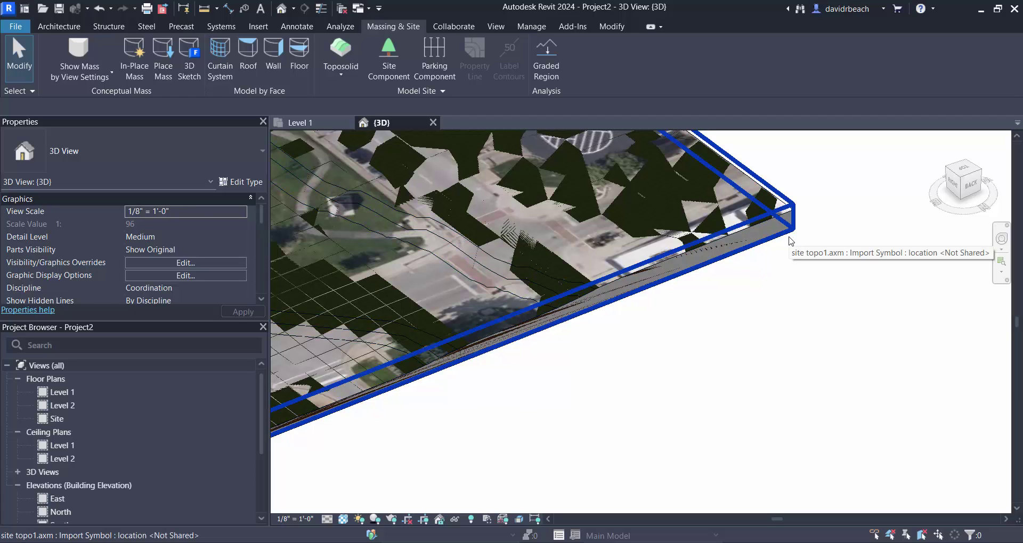
click(791, 241)
middle_drag(722, 297, 740, 334)
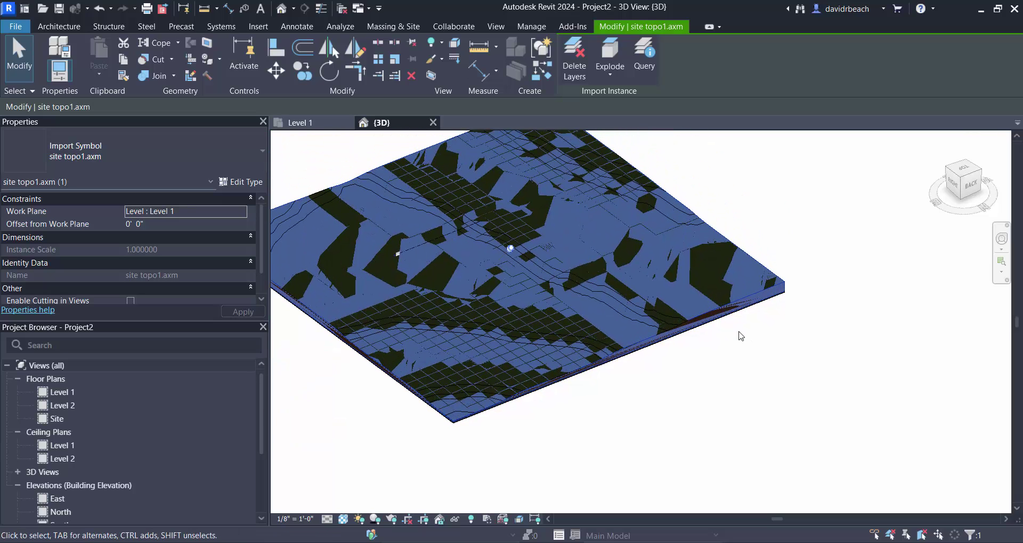
click(511, 248)
key(Delete)
shift+middle_drag(685, 346, 564, 410)
scroll(491, 268, up, 3)
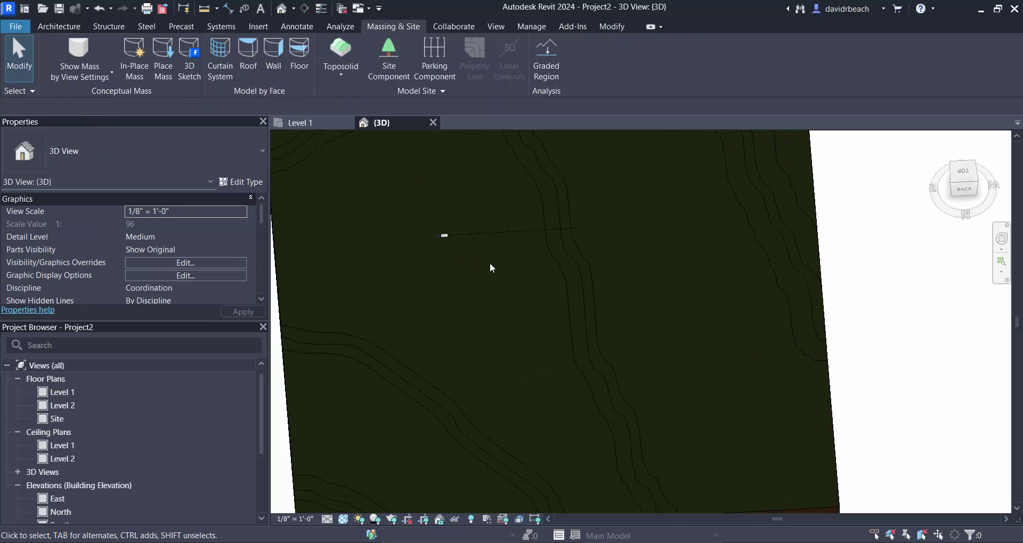
Set the 3D view's visual style to Hidden Line and examine the toposolid's contour lines
click(342, 518)
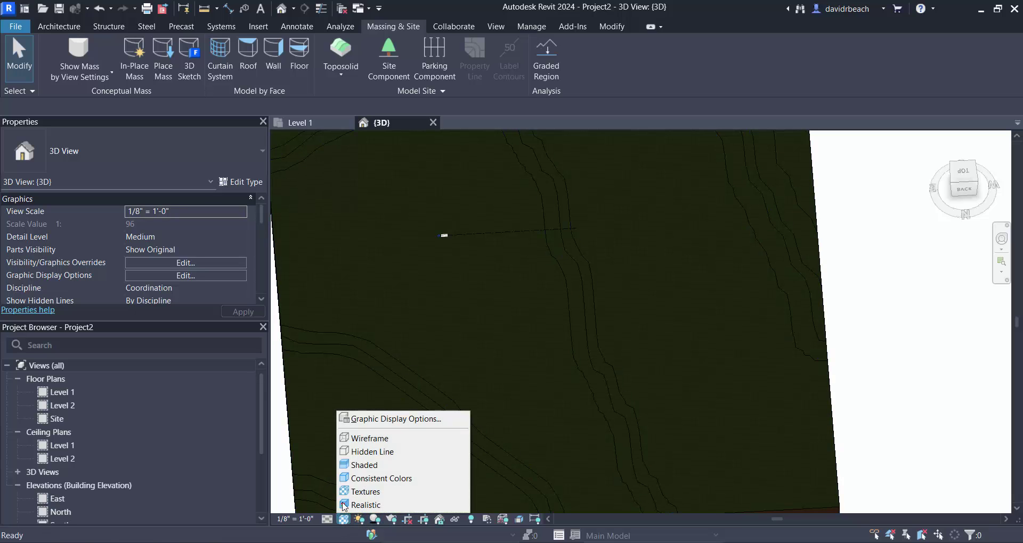
click(371, 452)
scroll(426, 373, down, 5)
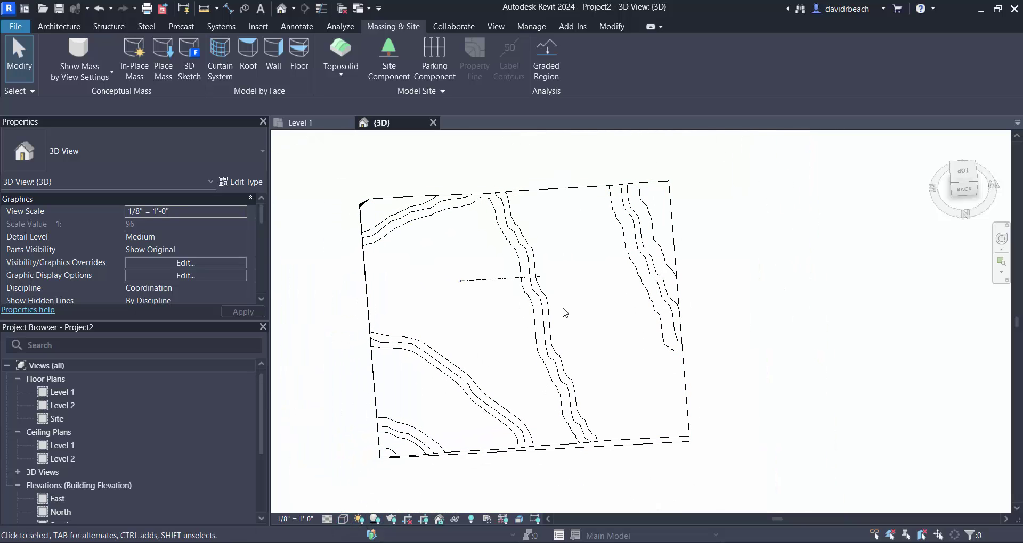
scroll(551, 311, up, 4)
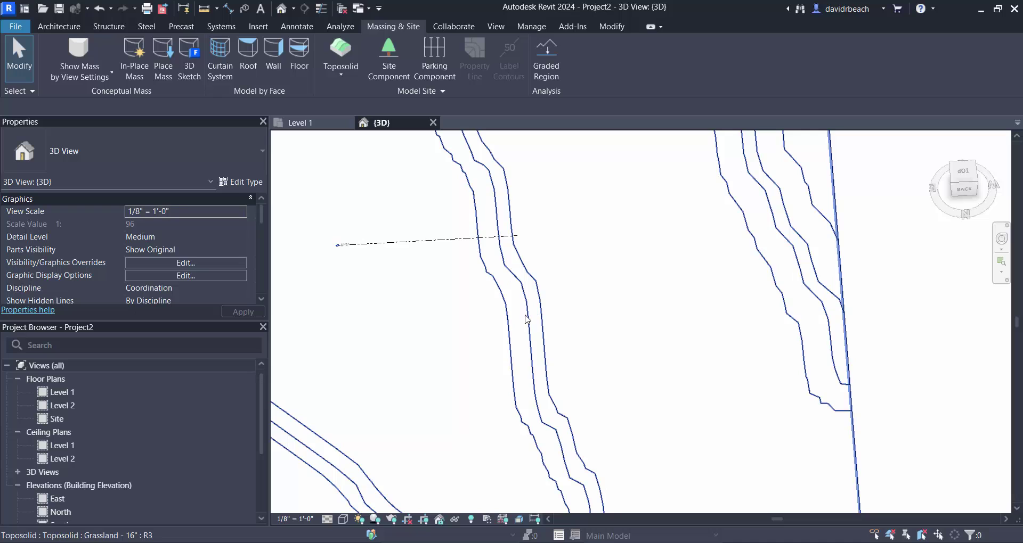
scroll(501, 328, down, 4)
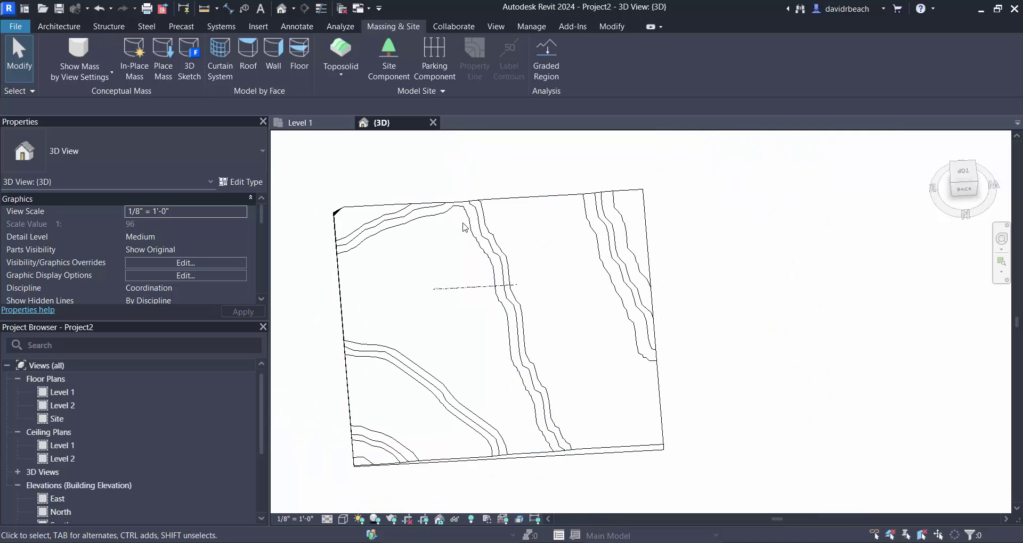
shift+middle_drag(536, 408, 531, 298)
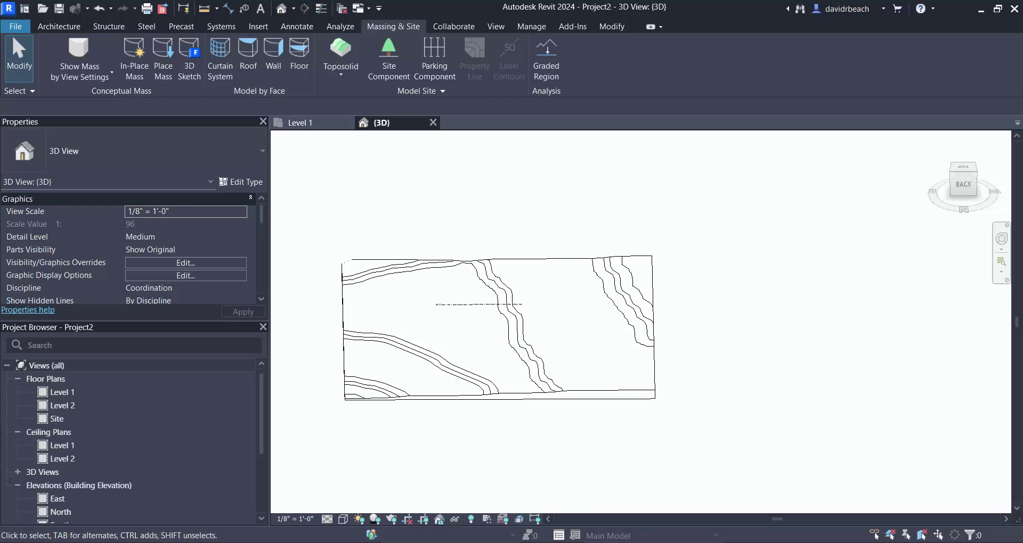
Switch to the GISviewer map in Chrome and examine the contour lines around Ozarks Jubilee Park
mouse_move(484, 542)
click(522, 439)
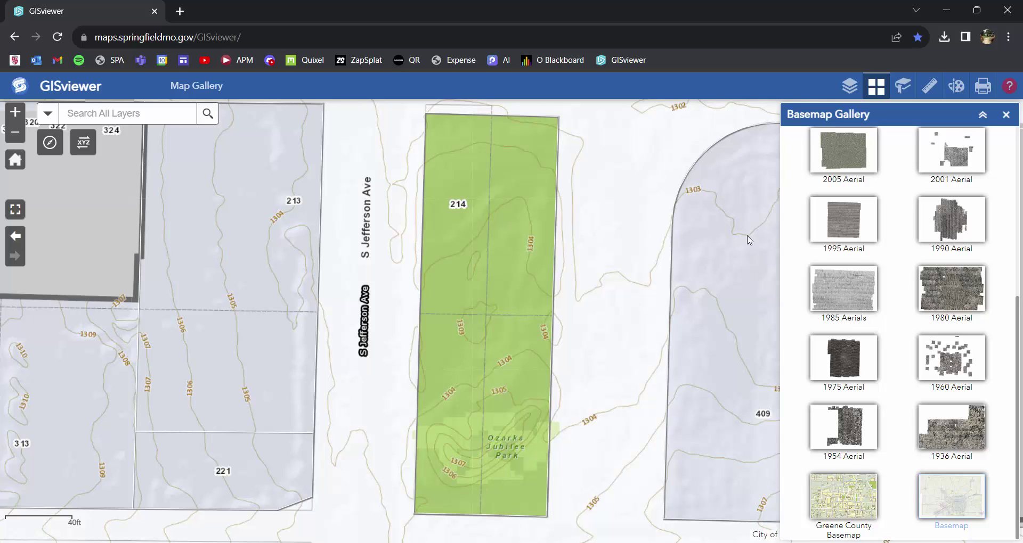
scroll(554, 268, down, 2)
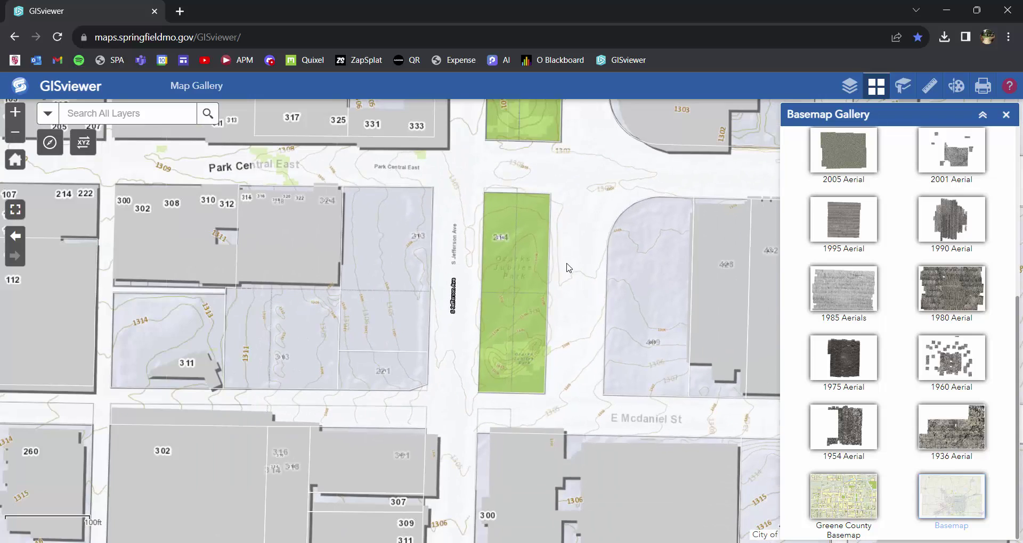
scroll(487, 309, up, 2)
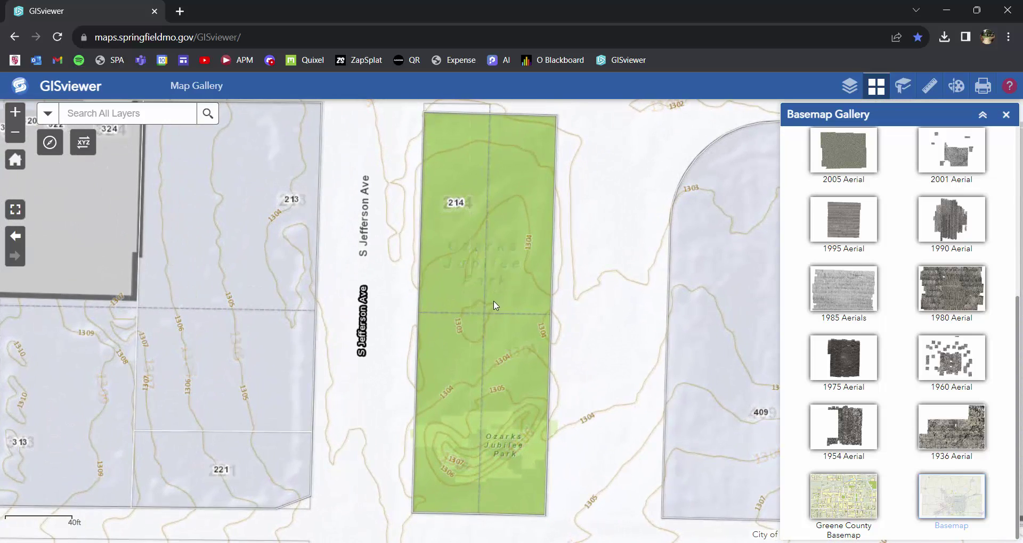
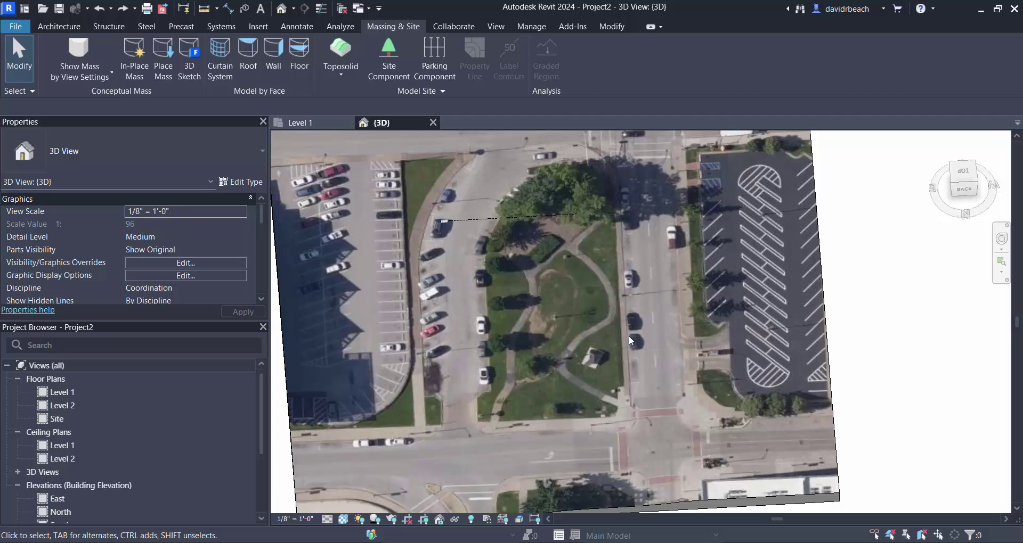
Compare the textured terrain in Revit's 3D view with the GISviewer map, examining the site around the park
shift+middle_drag(628, 335, 756, 333)
scroll(753, 271, down, 2)
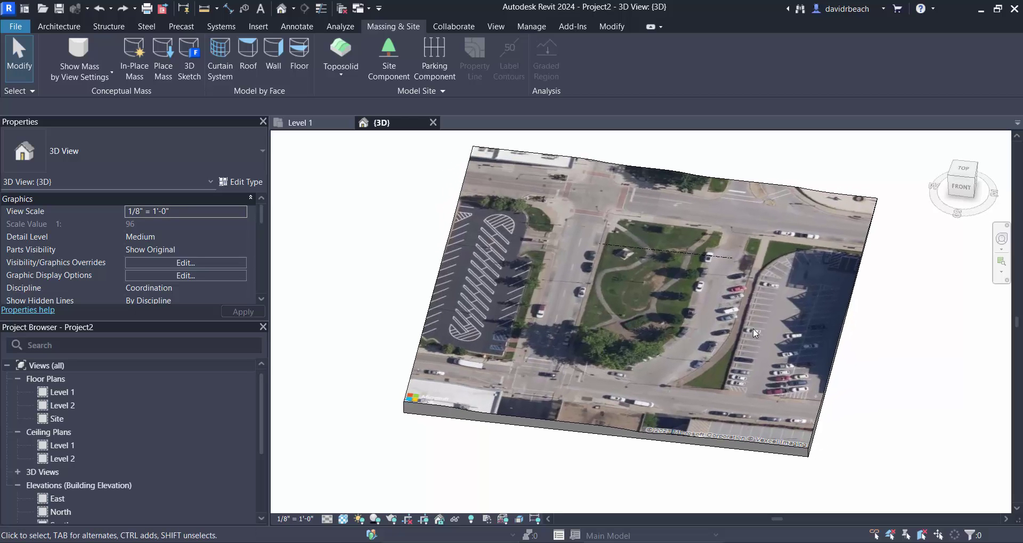
shift+middle_drag(791, 255, 684, 334)
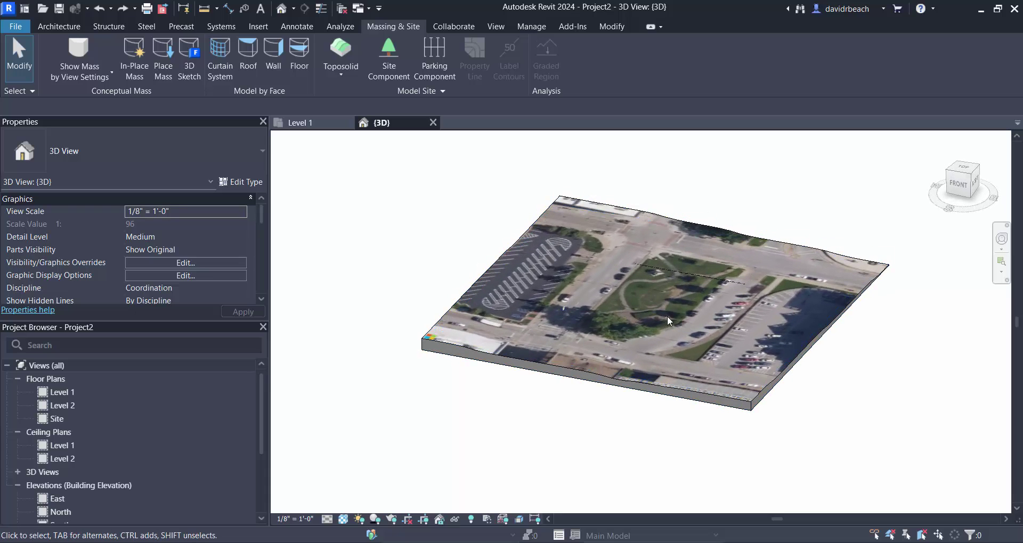
scroll(604, 304, up, 3)
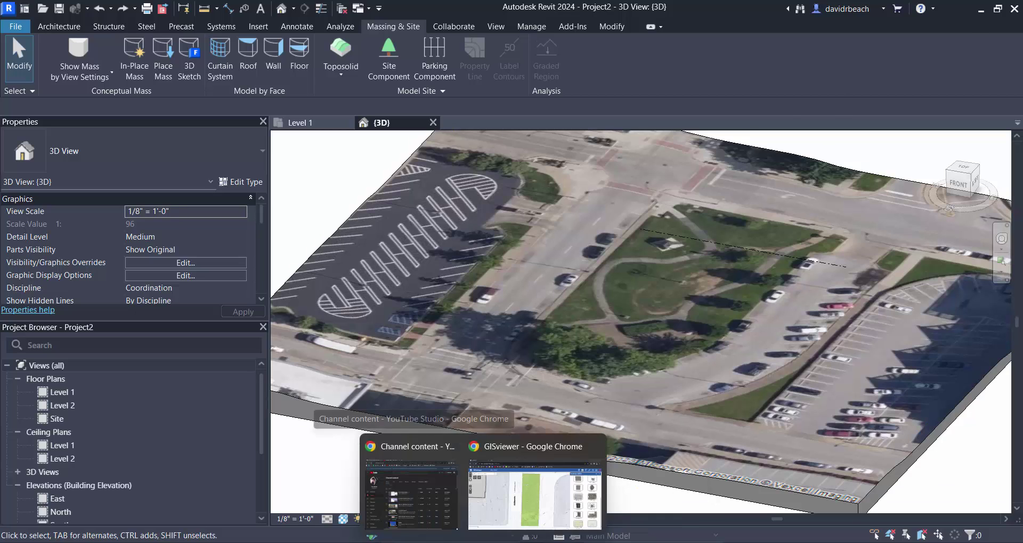
click(533, 498)
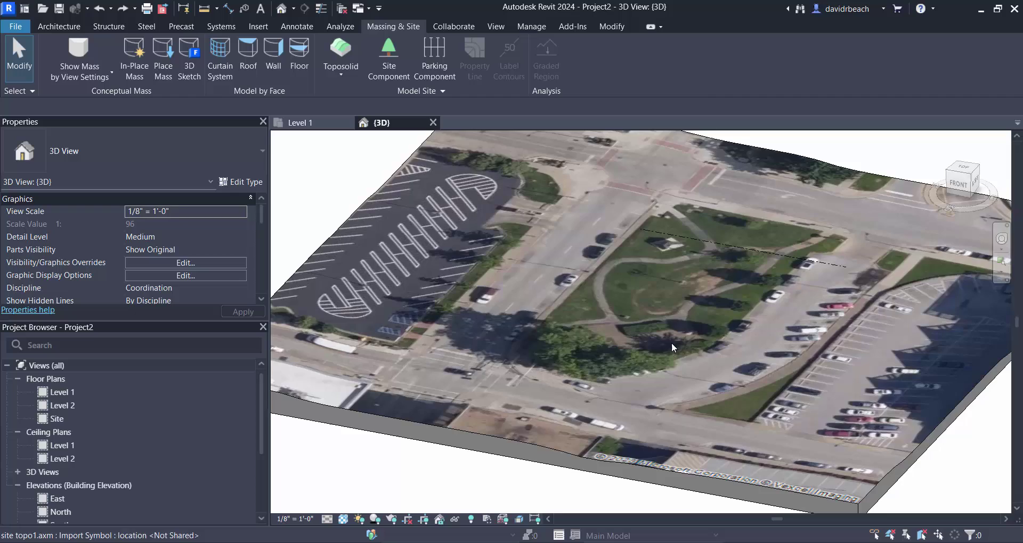
scroll(717, 325, down, 3)
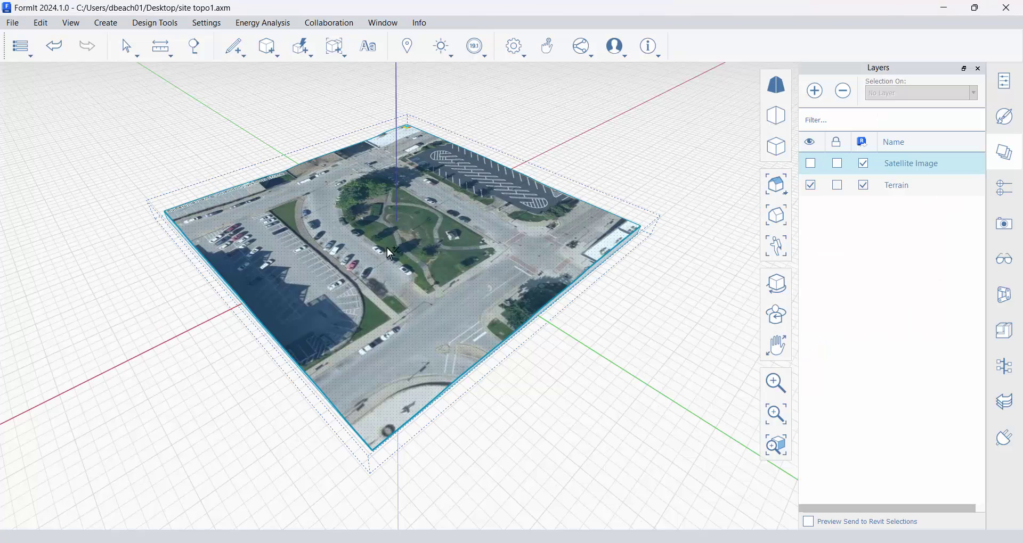
Select the terrain surface in FormIt and open the sketch's Terrain material for editing
middle_drag(373, 266, 476, 281)
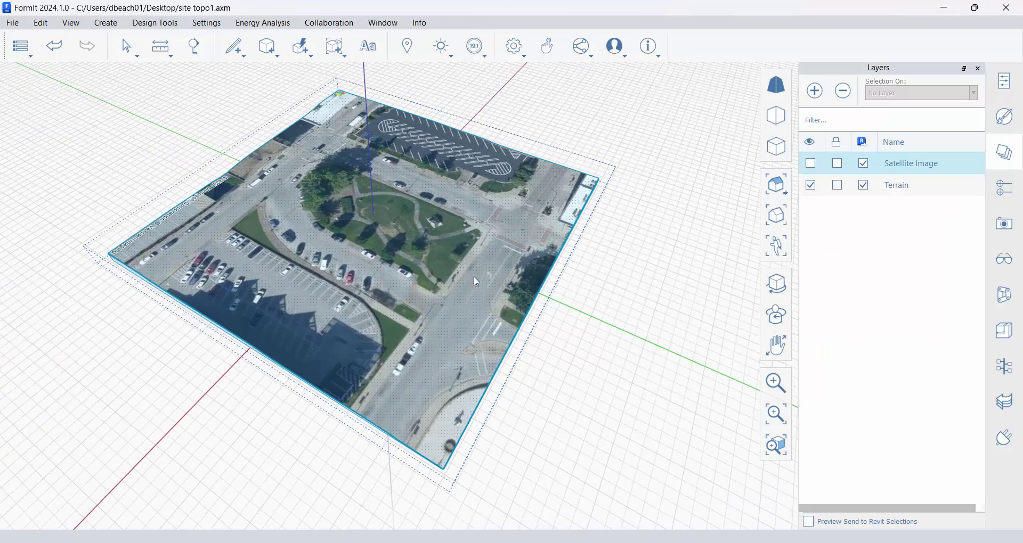
click(662, 208)
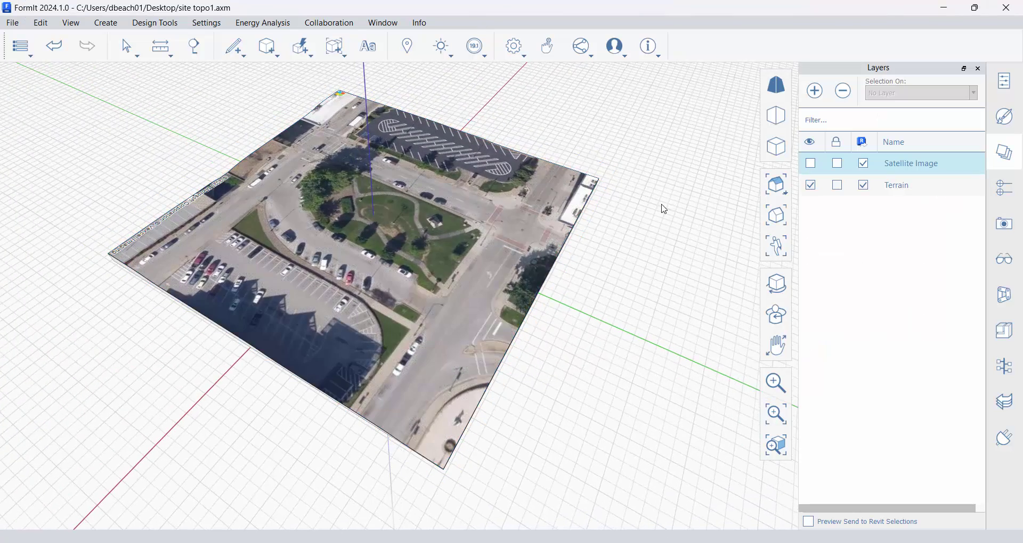
click(1010, 118)
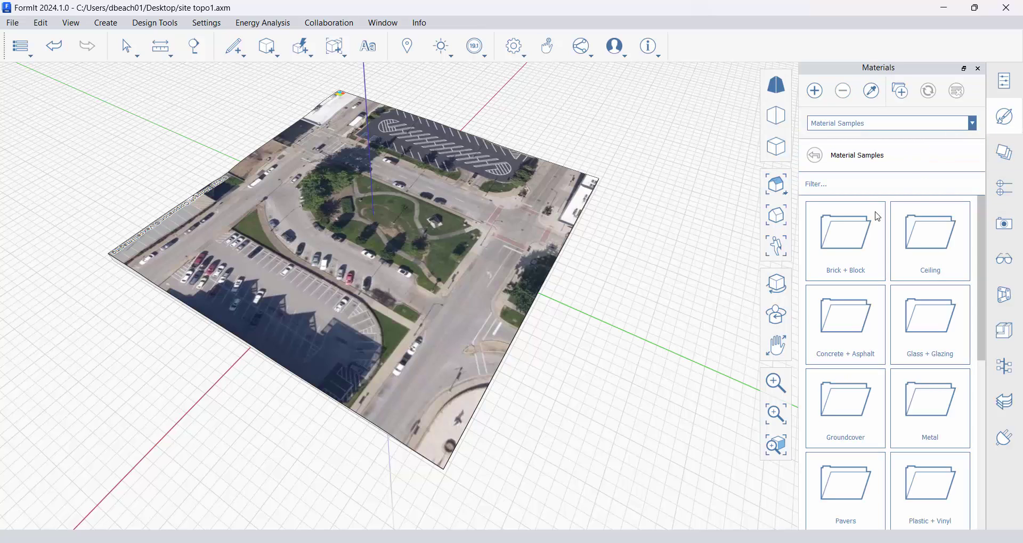
click(522, 254)
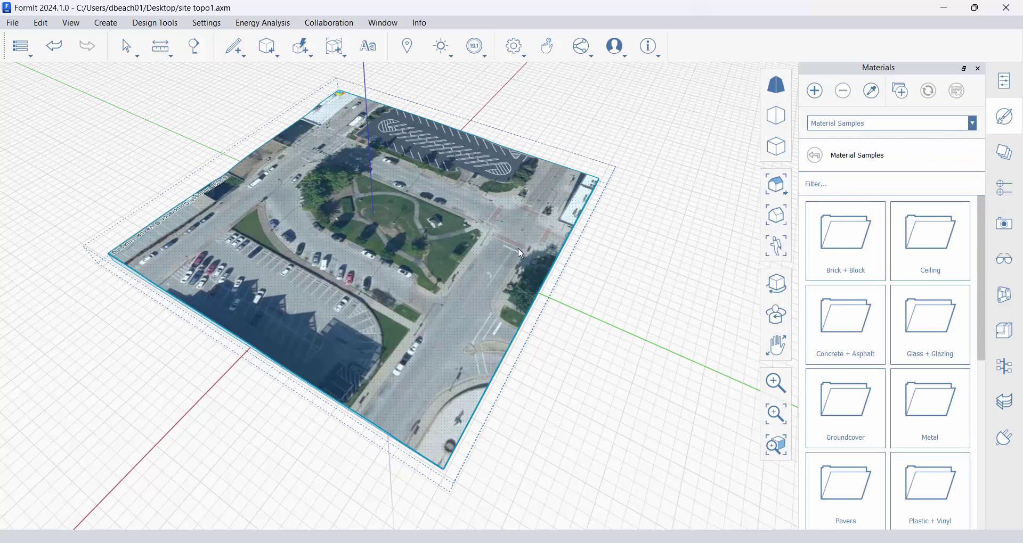
click(519, 248)
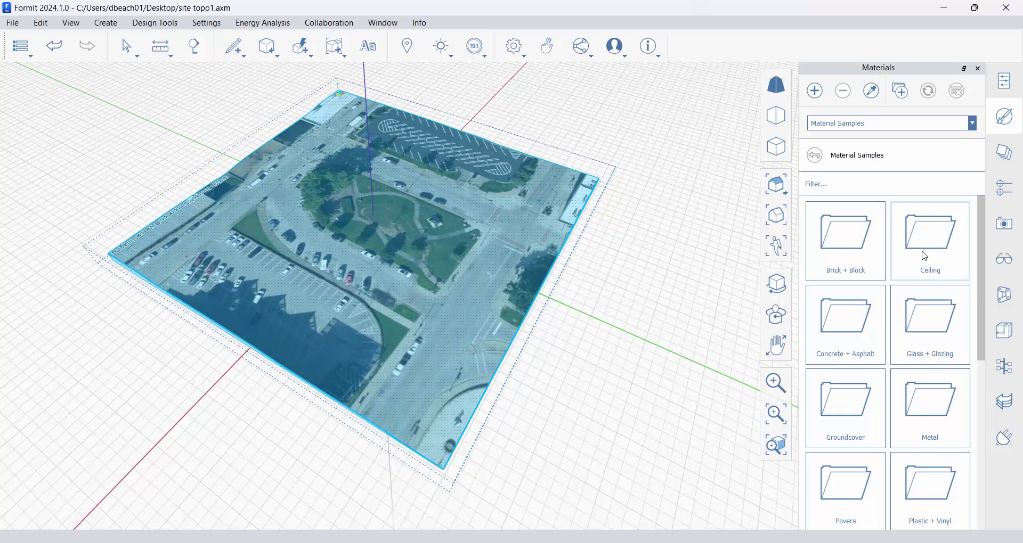
click(973, 127)
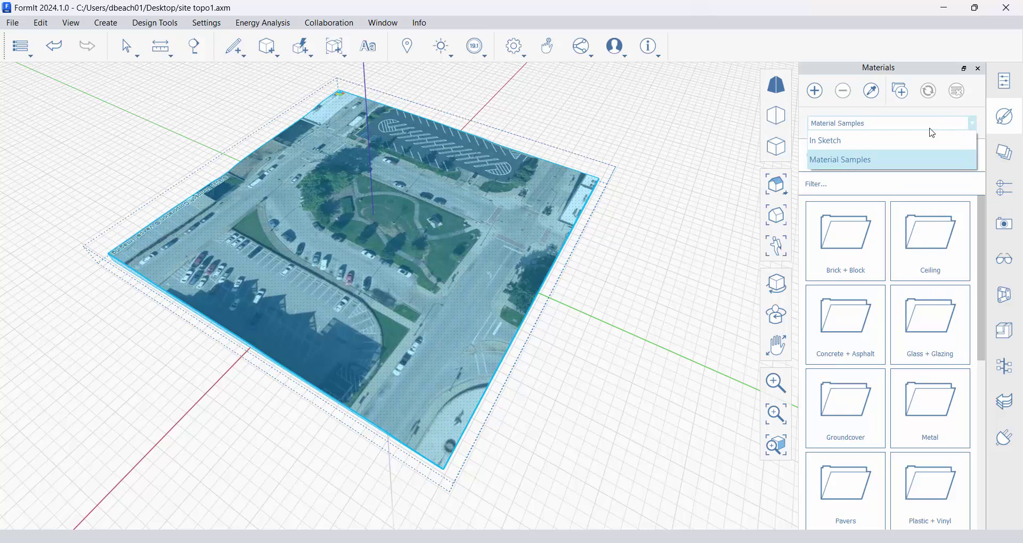
click(840, 142)
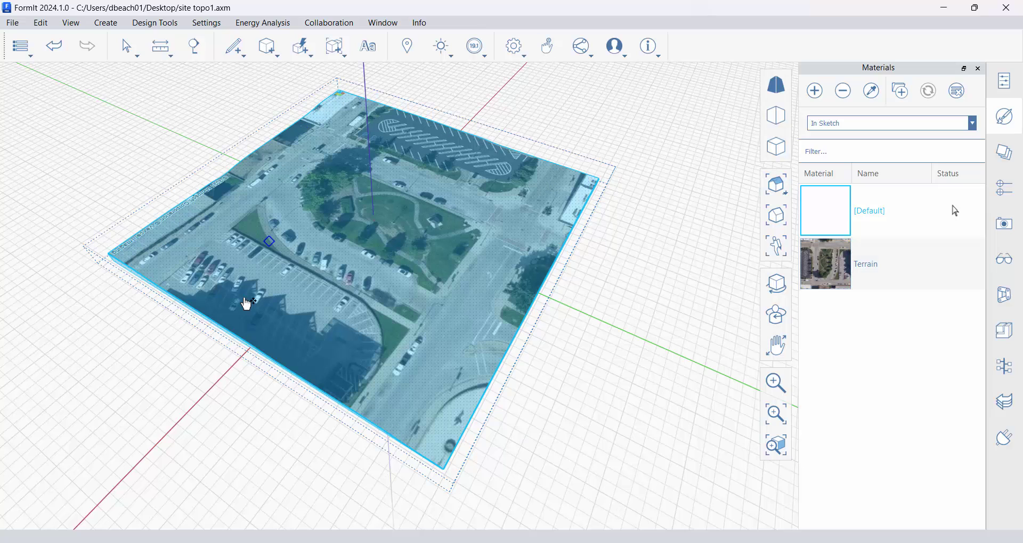
double_click(836, 258)
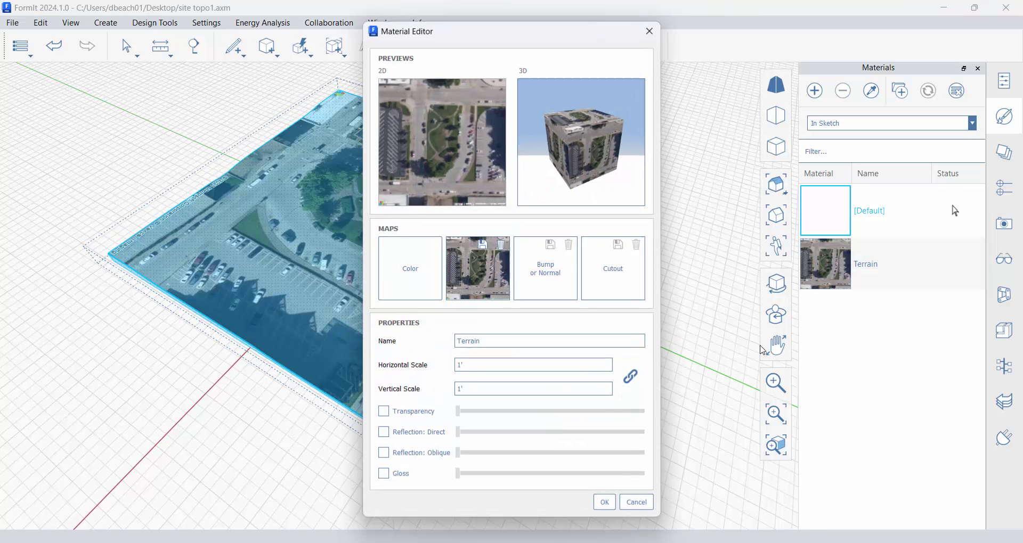
Export the Terrain material's texture map to the Desktop as a PNG named Site Topo Image, and close the material
click(483, 246)
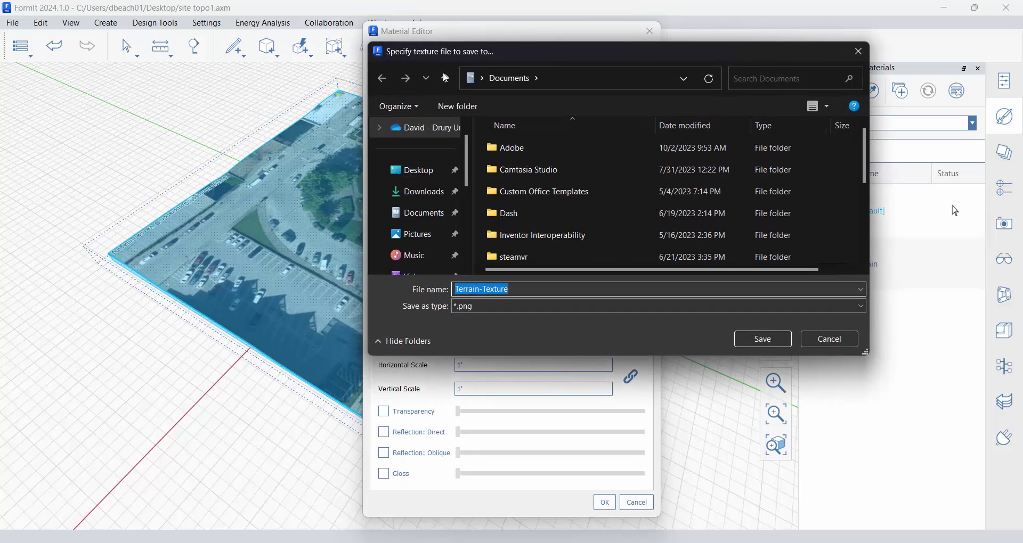
click(418, 170)
double_click(537, 288)
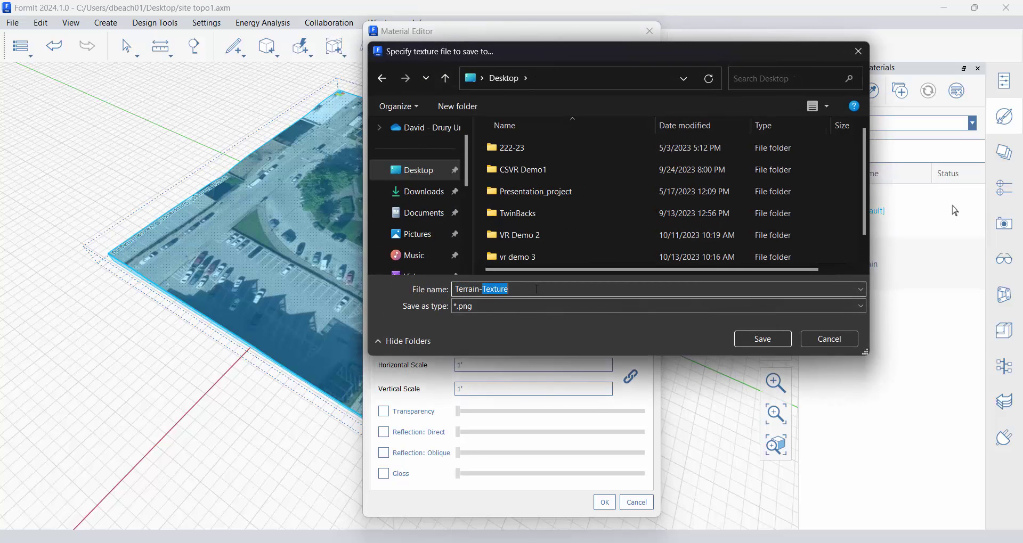
drag(540, 286, 409, 291)
text(Site Topo Image)
key(Return)
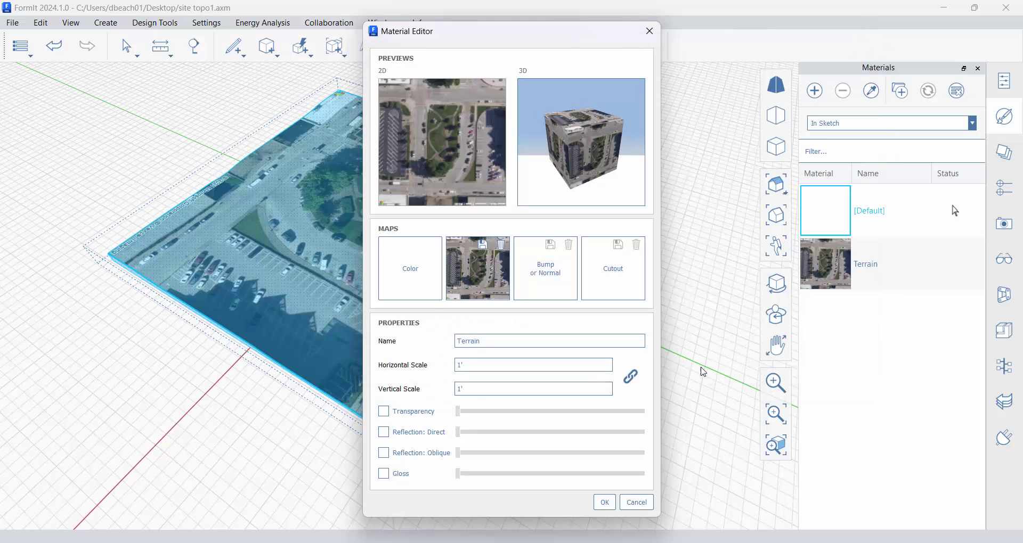
click(604, 502)
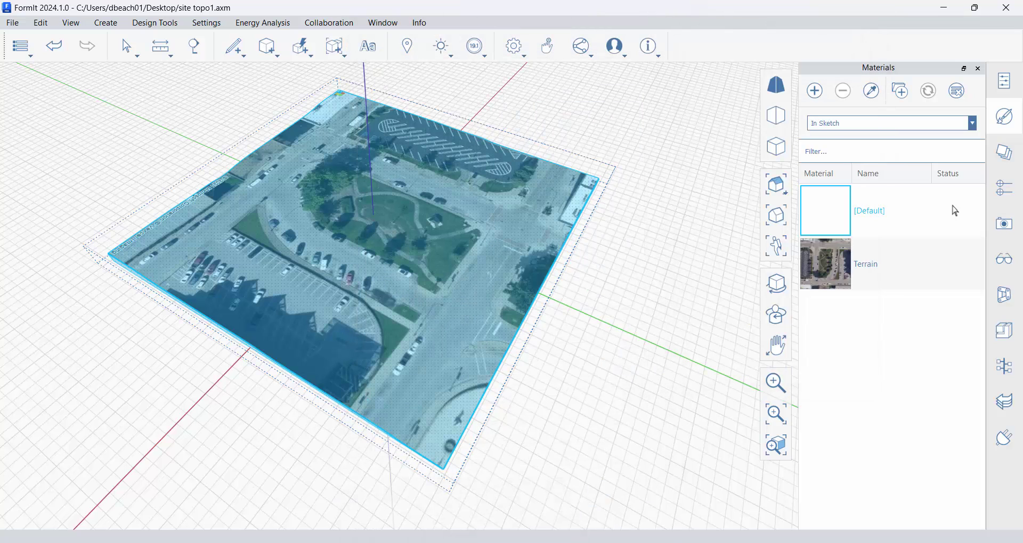
Switch to Revit, open the Site floor plan and set its visual style to Wireframe
key(alt+Tab)
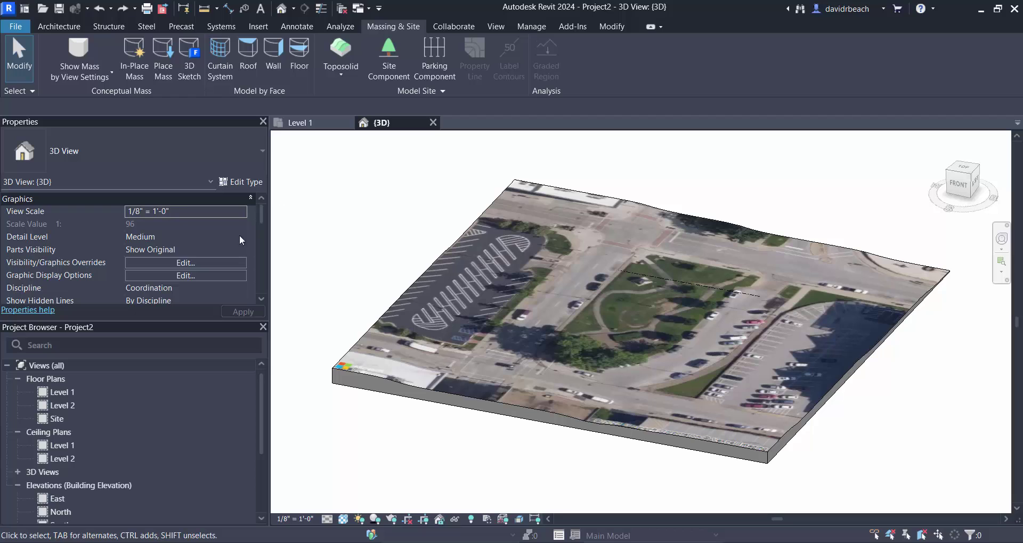
double_click(47, 418)
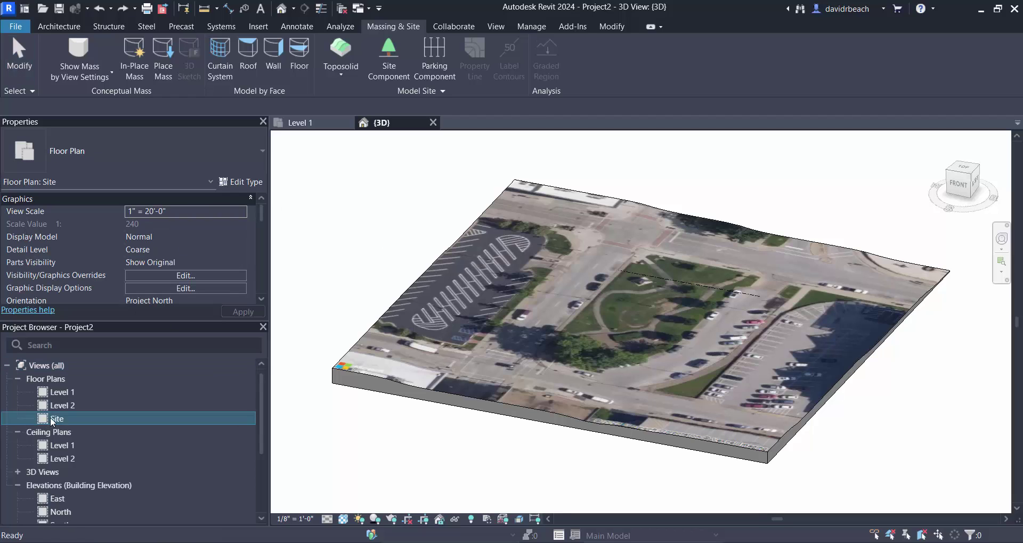
middle_drag(535, 267, 496, 269)
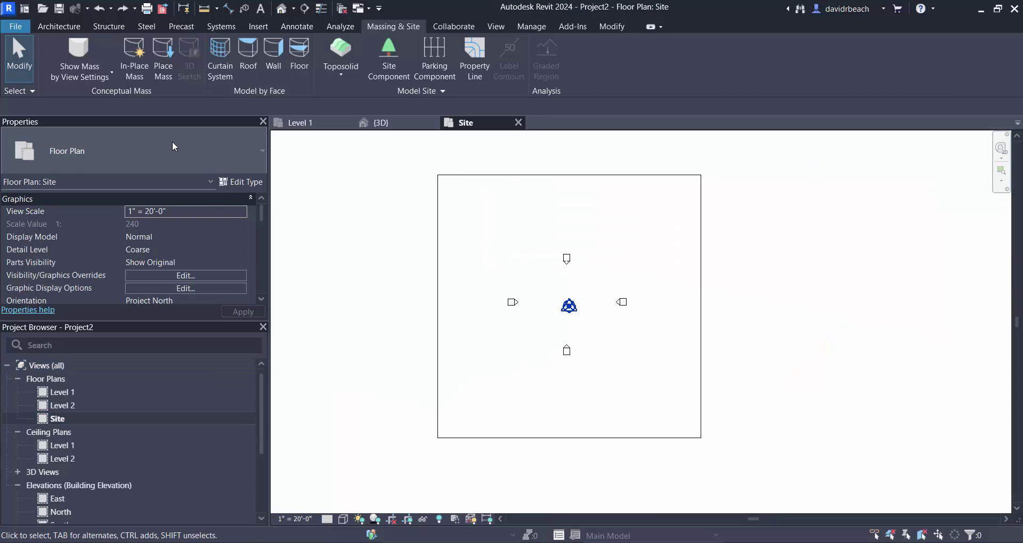
click(343, 520)
click(362, 439)
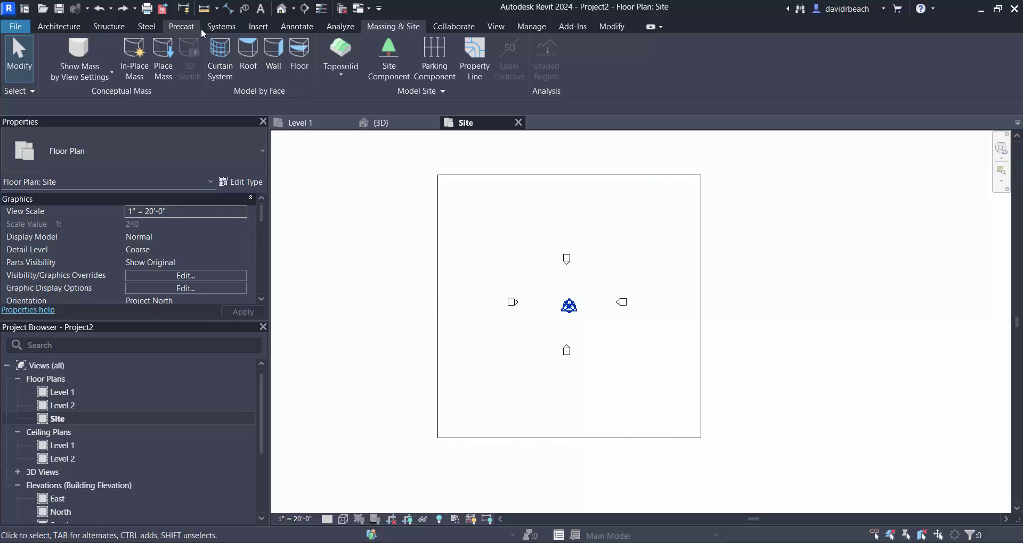
Import Site Topo Image.png from the Desktop over the terrain outline and enlarge it proportionally to about 394' wide
click(257, 25)
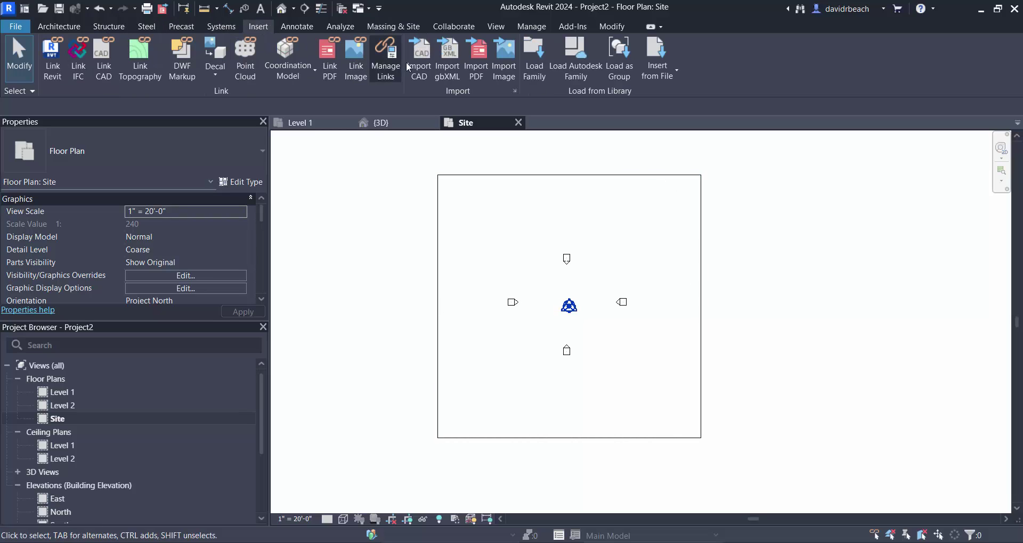
click(504, 53)
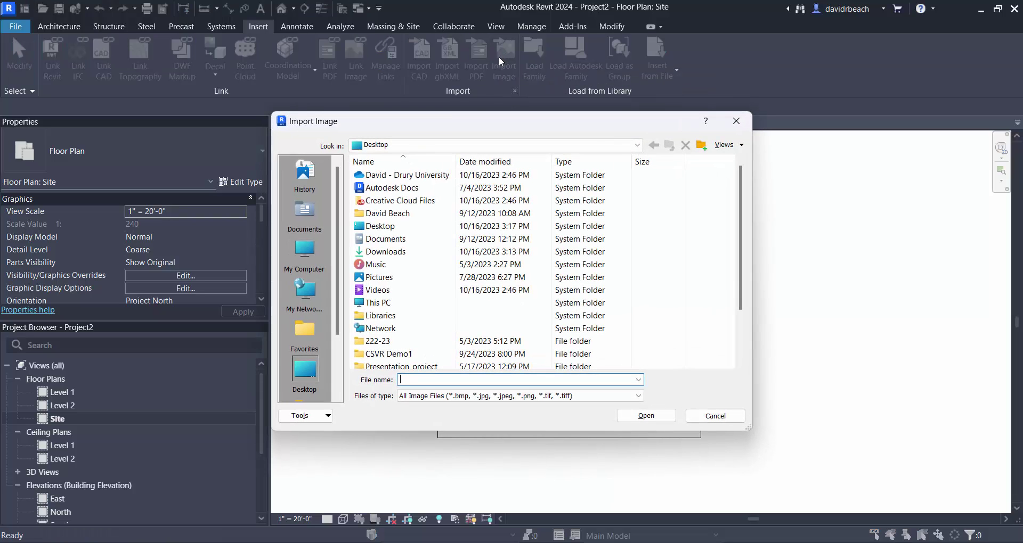
scroll(734, 312, down, 2)
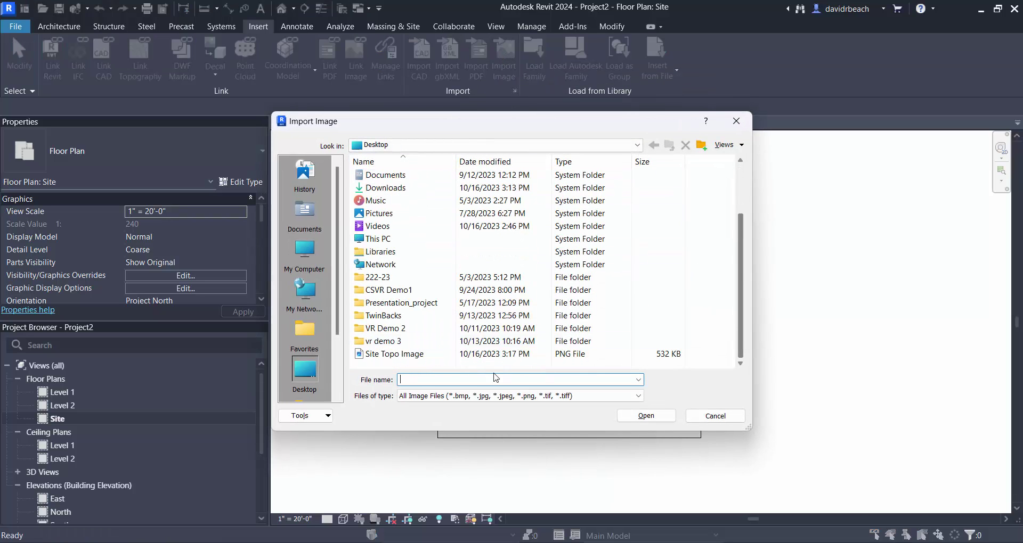
click(394, 354)
click(646, 416)
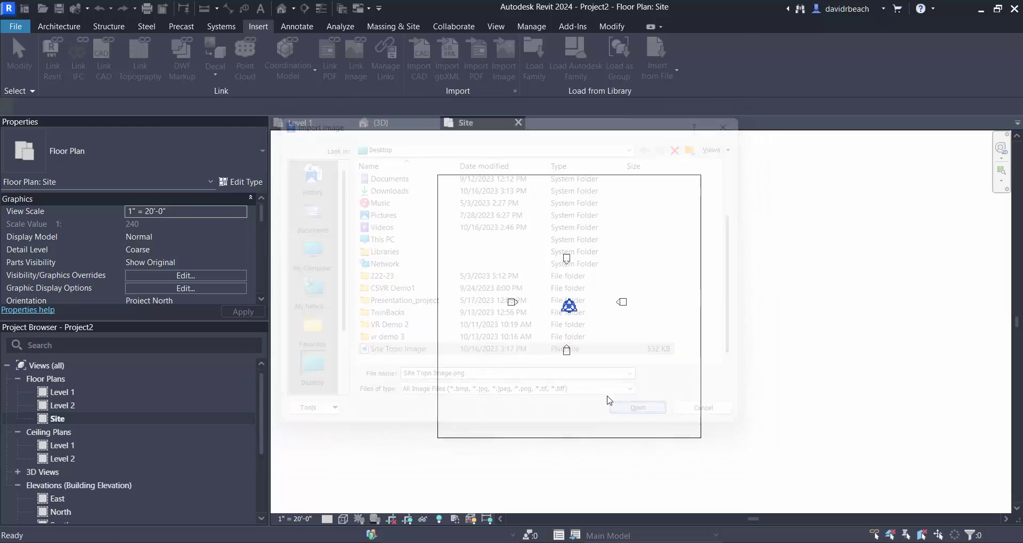
click(479, 219)
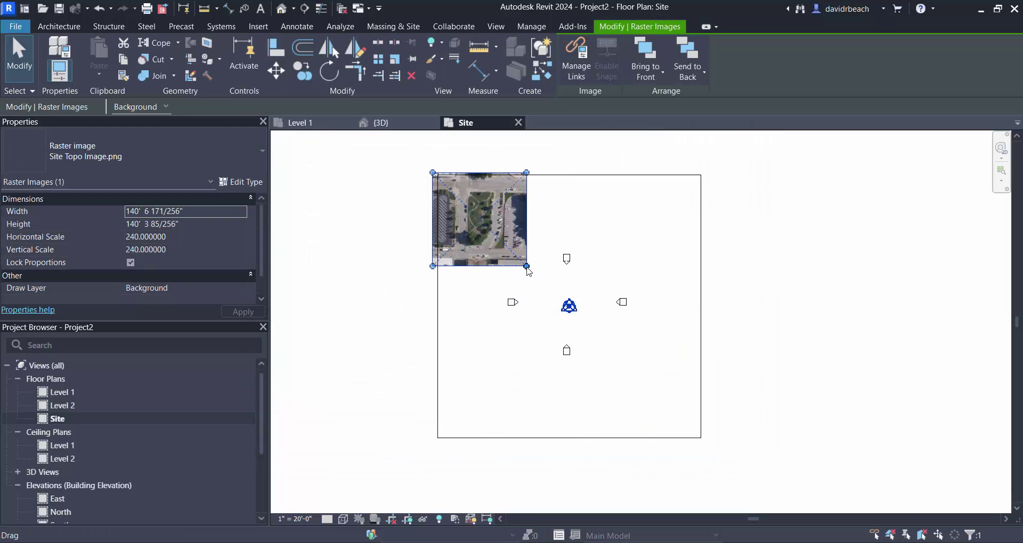
drag(527, 270, 703, 432)
Nudge the imported image until its upper-left corner meets the upper-left corner of the terrain outline
scroll(457, 248, up, 5)
middle_drag(405, 202, 457, 249)
scroll(457, 249, up, 5)
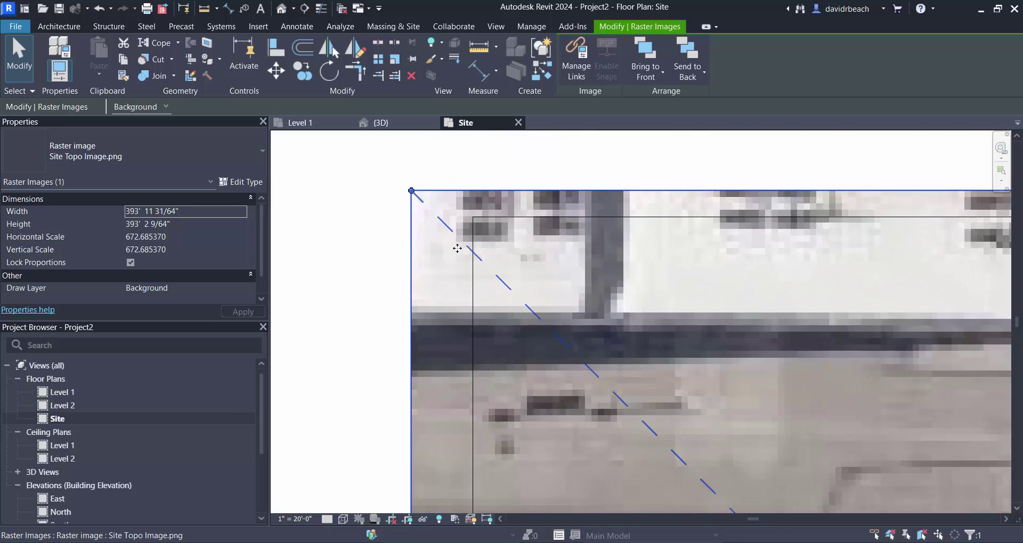
key(Down)
key(Down)
key(Down)
key(Down)
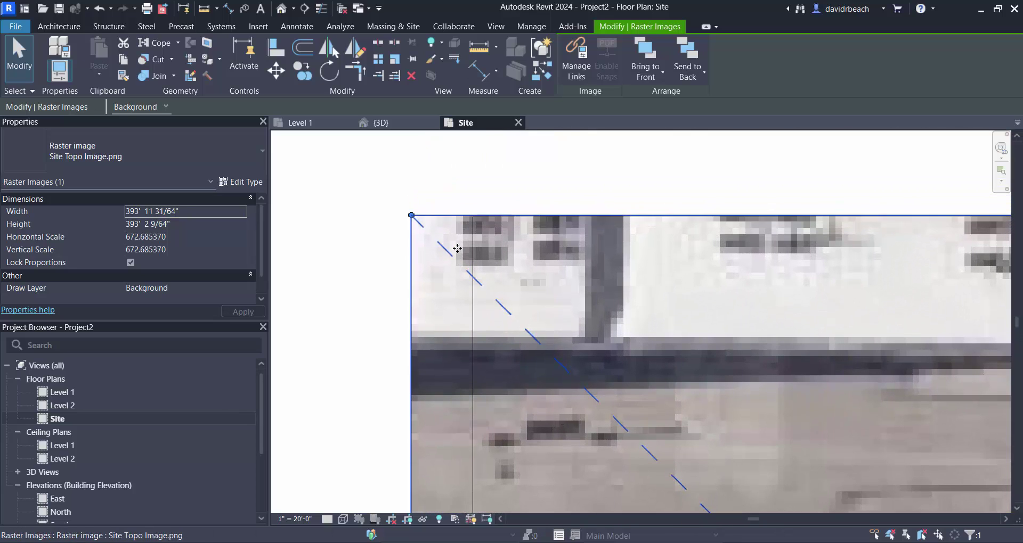
key(Right)
key(Right)
key(Right)
key(Right)
key(Right)
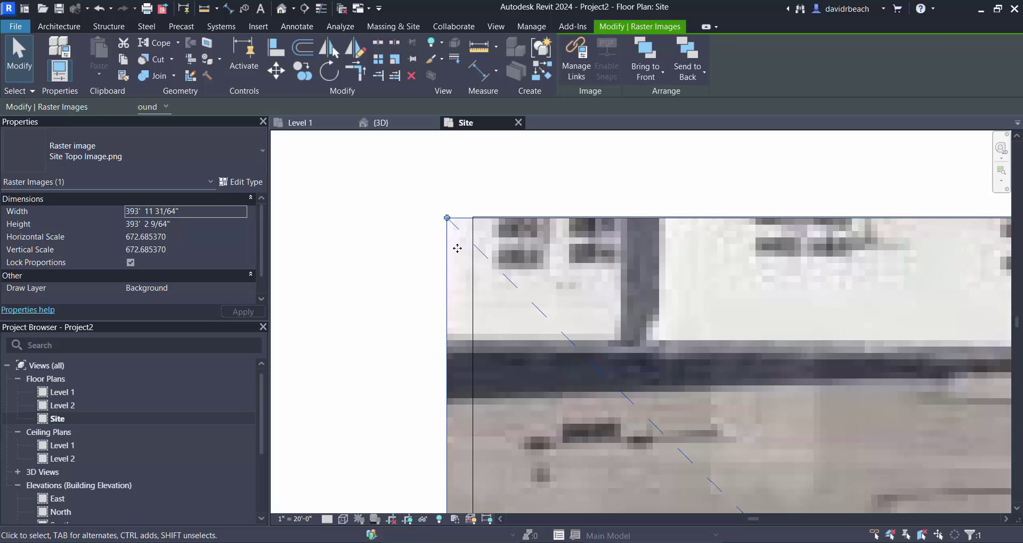
key(Right)
key(Right)
key(Right)
key(Right)
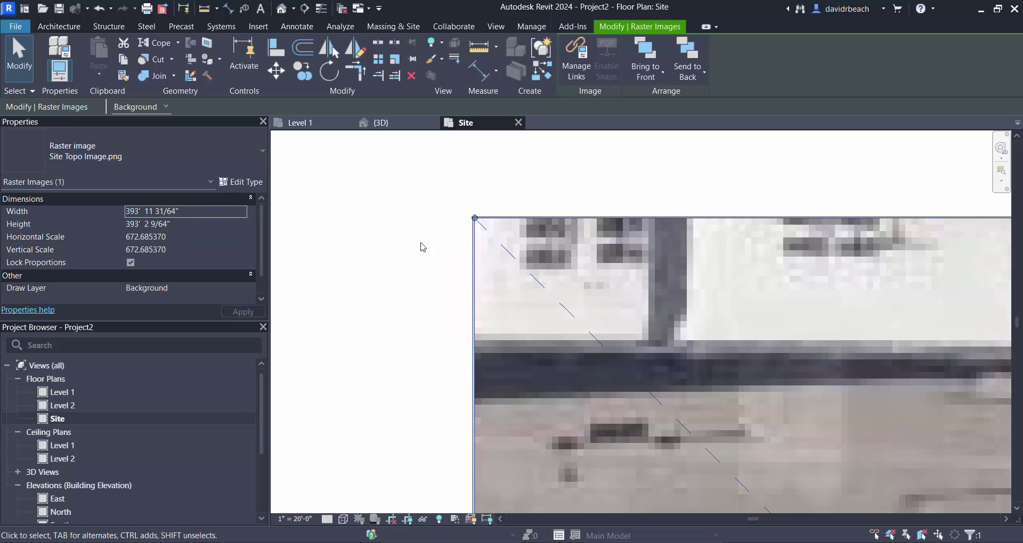
scroll(526, 224, up, 5)
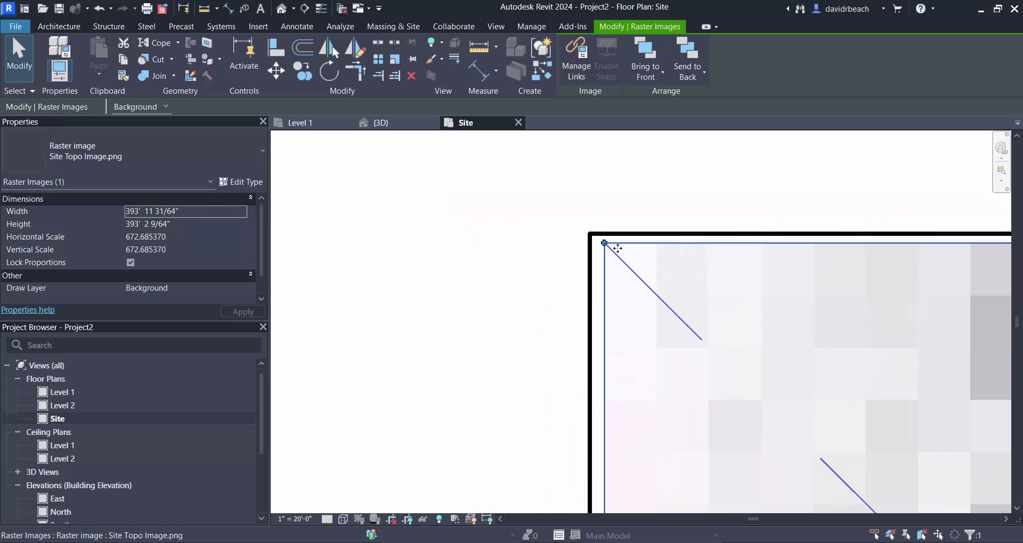
key(Up)
key(Left)
key(Left)
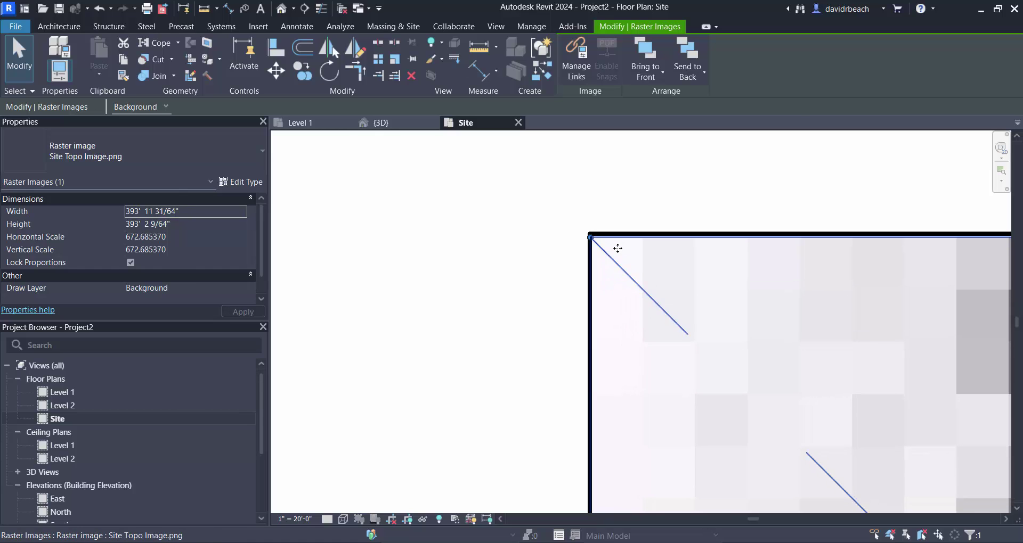
Stretch the image's lower-right corner to the terrain outline's corner, making it about 394' 8" wide, and deselect it
drag(710, 323, 701, 386)
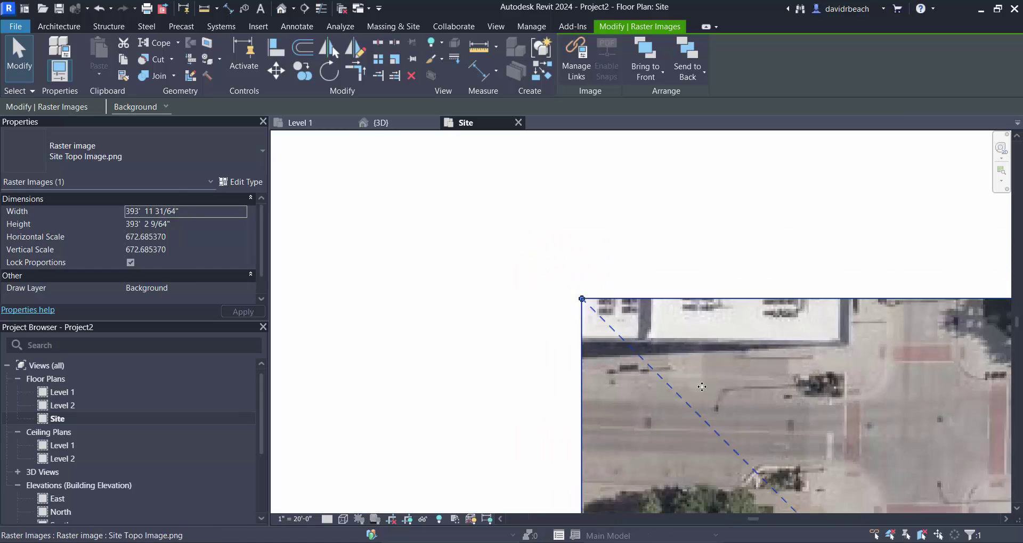
scroll(701, 387, down, 3)
scroll(636, 299, up, 5)
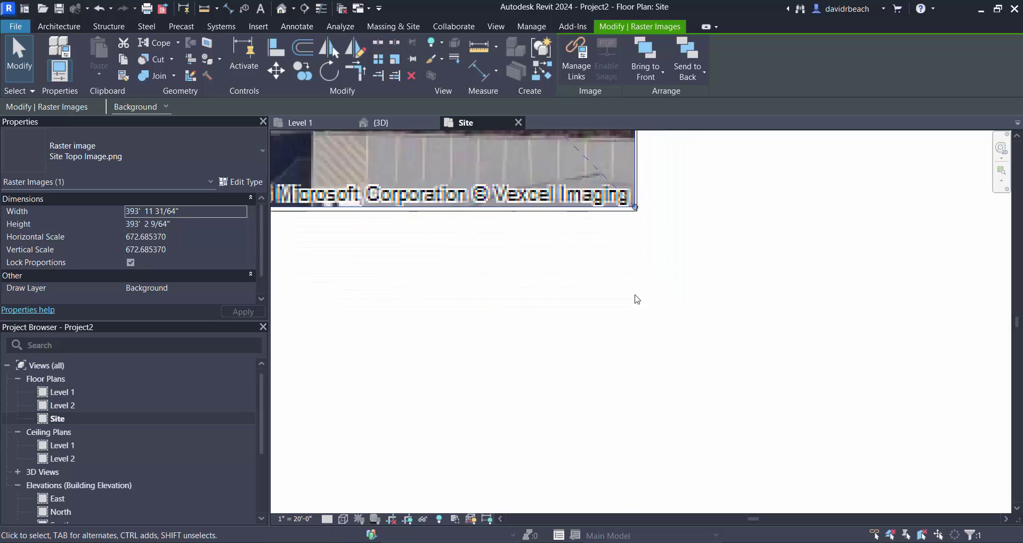
scroll(636, 299, up, 5)
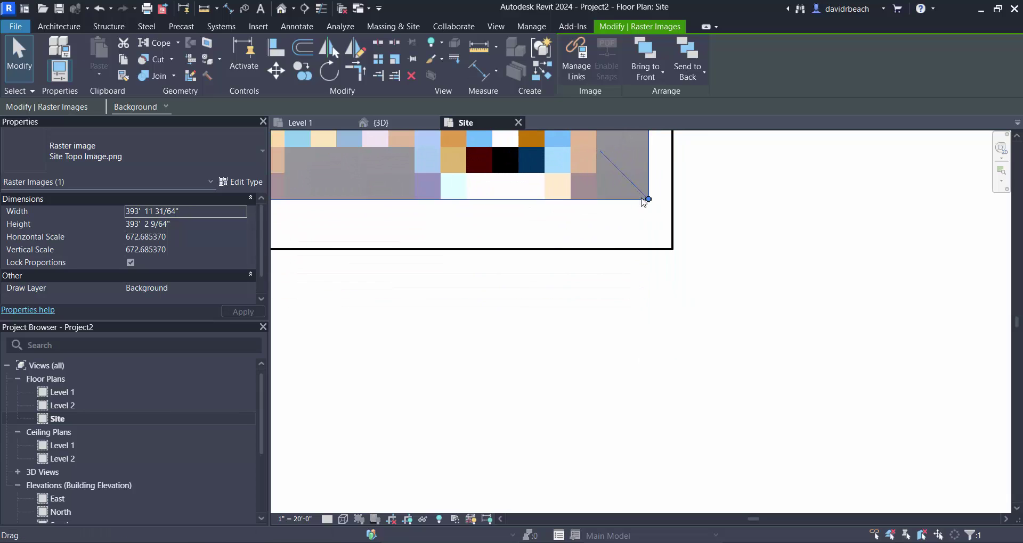
drag(647, 200, 677, 246)
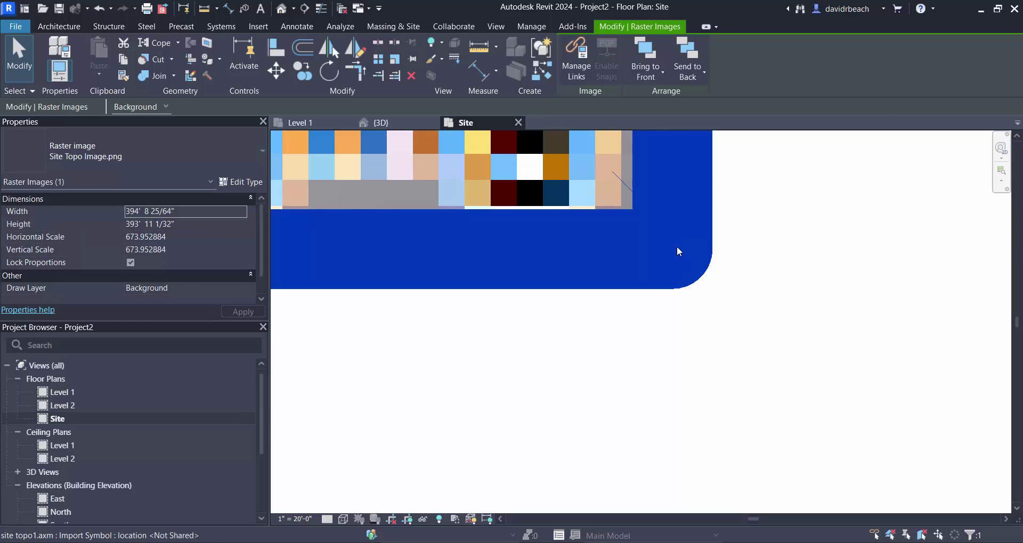
key(Escape)
Set the Site plan's visual style to Textures with the whole image in view
scroll(745, 319, down, 10)
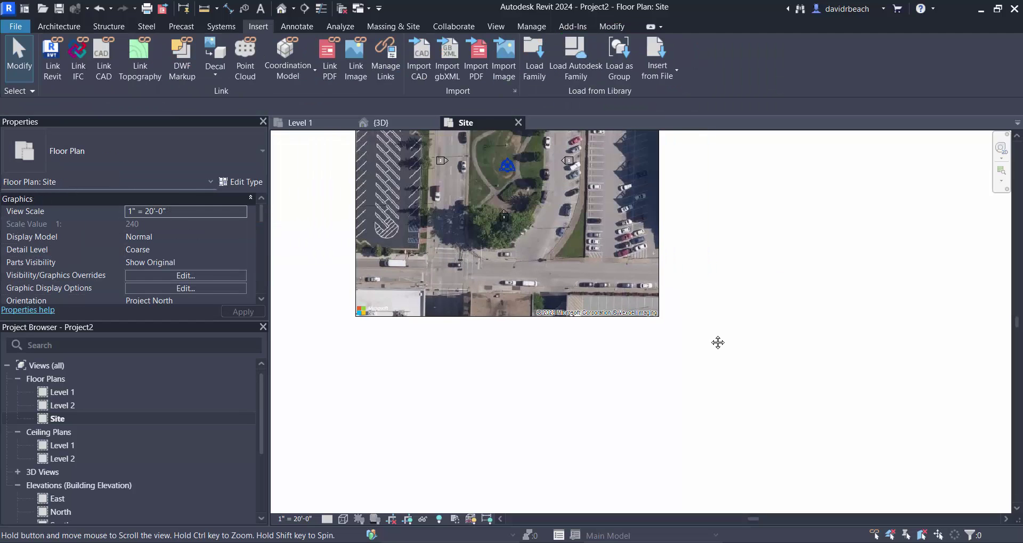
scroll(728, 281, up, 4)
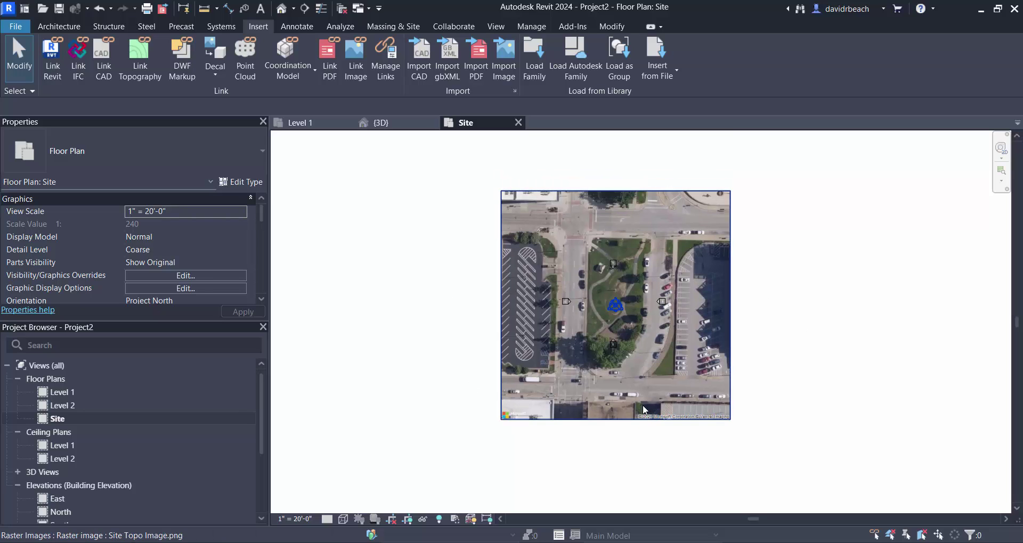
click(342, 518)
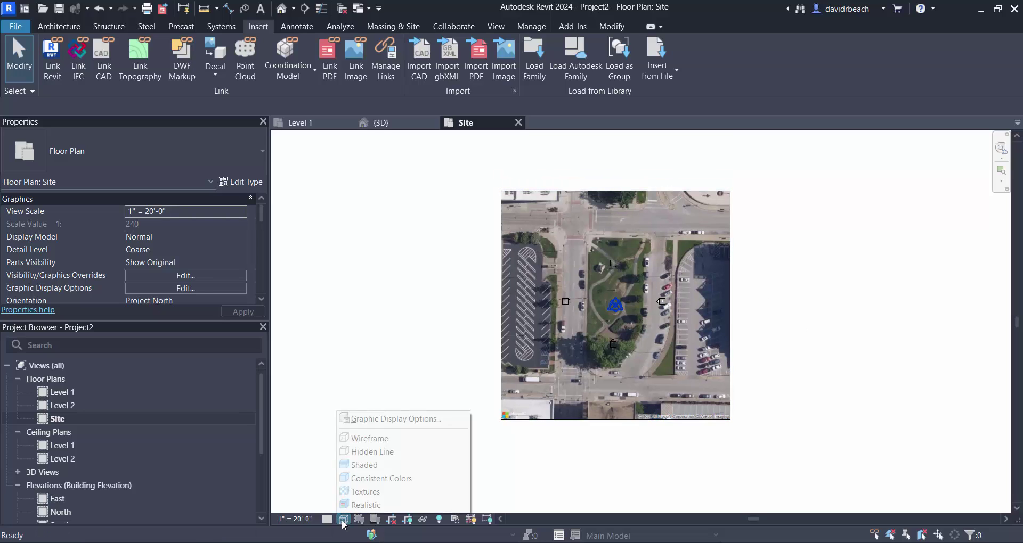
click(362, 493)
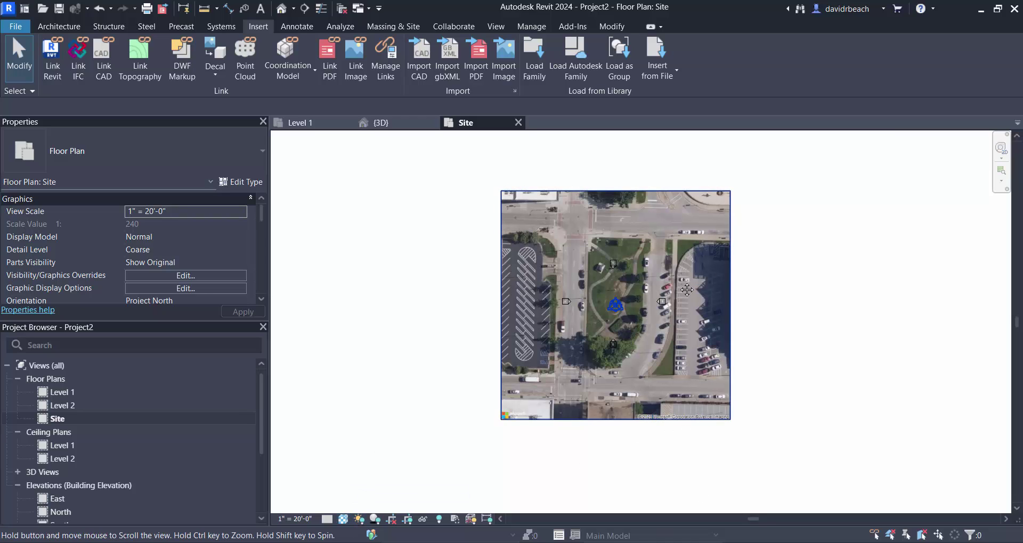
Set the Site plan's visual style to Hidden Line
scroll(653, 297, up, 1)
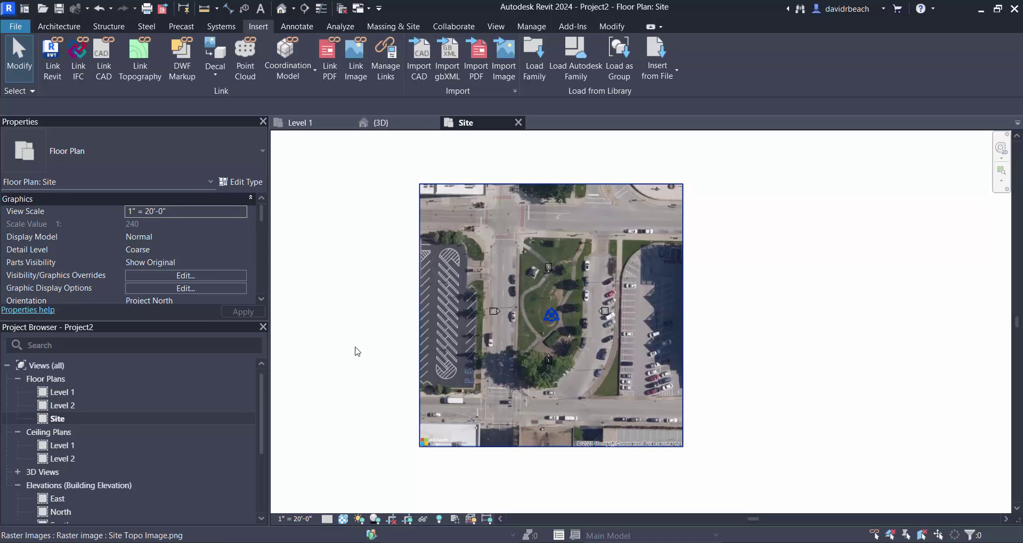
click(343, 520)
click(361, 442)
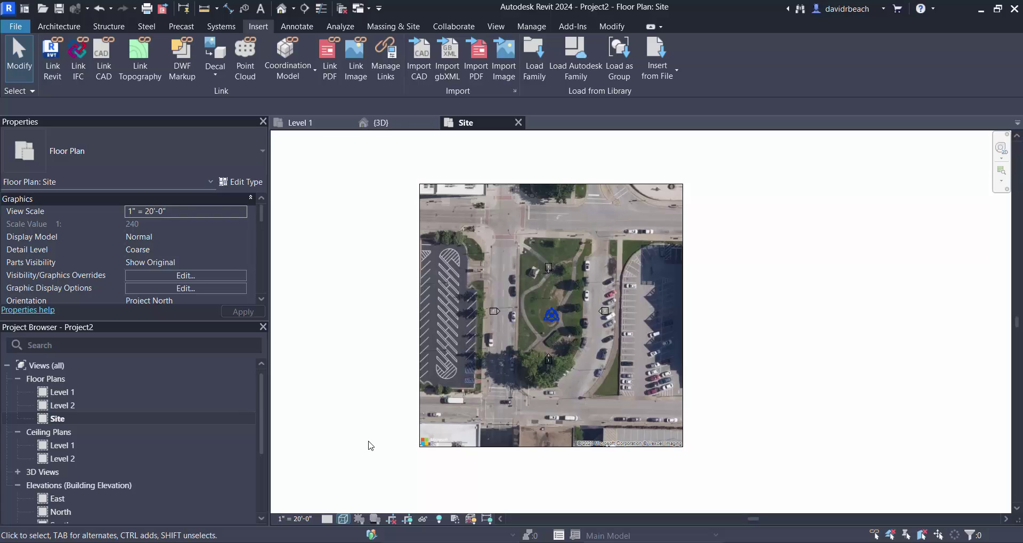
Delete the imported site topo1.axm terrain in the 3D view and reopen the Site plan showing the satellite image
click(379, 122)
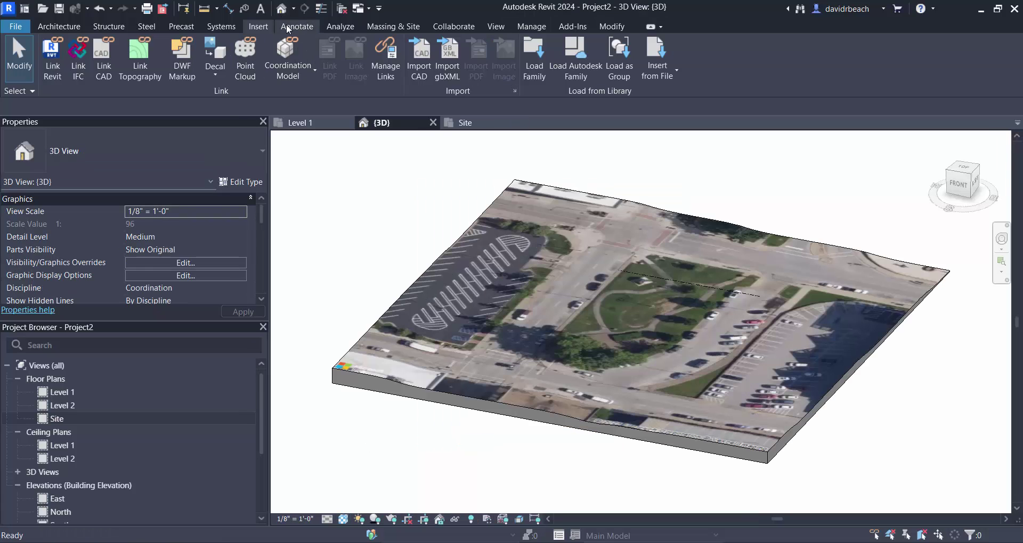
click(513, 184)
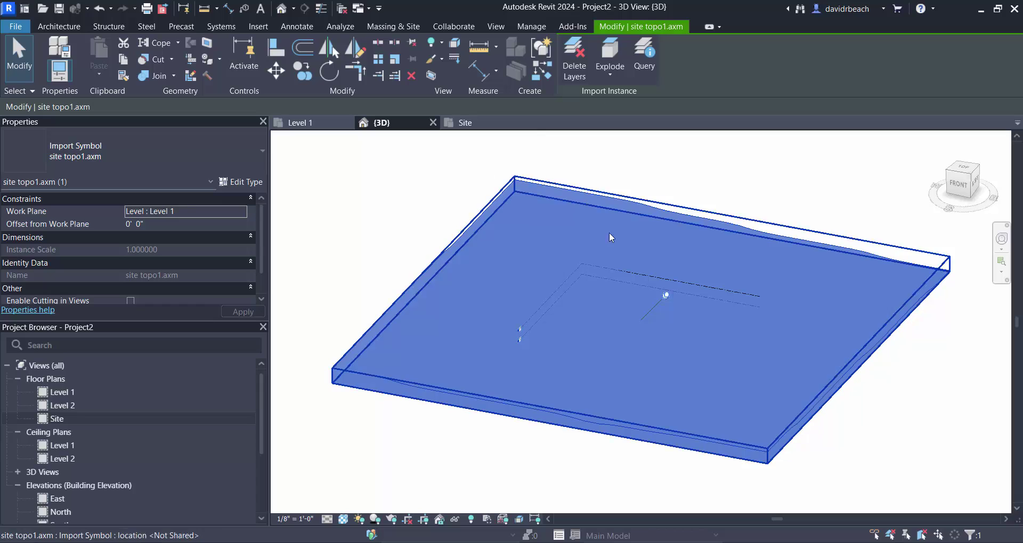
key(Delete)
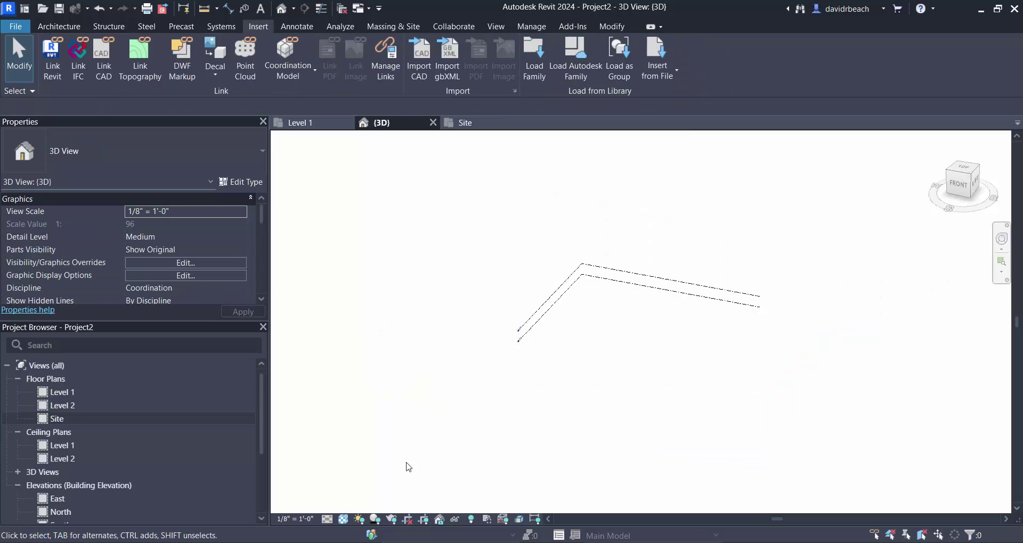
double_click(58, 420)
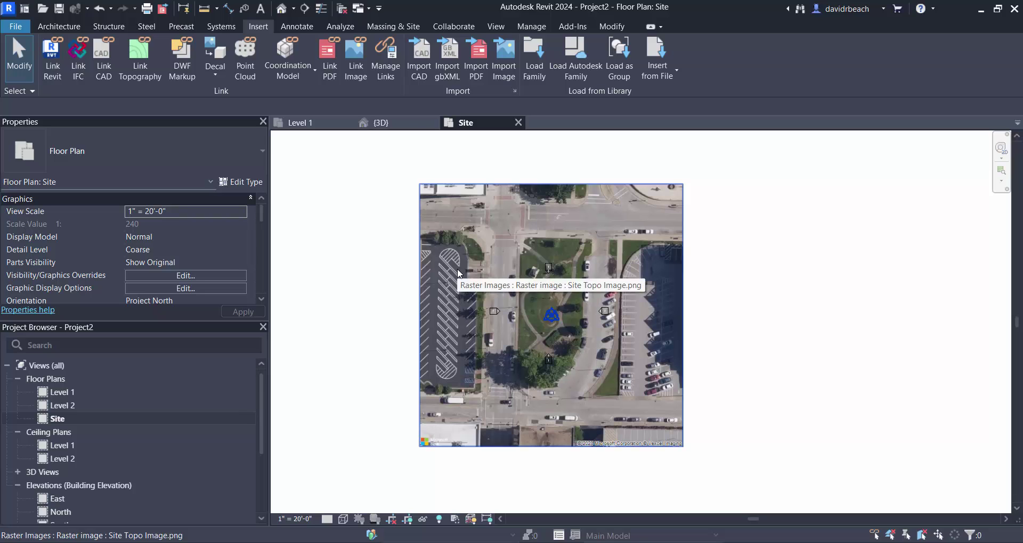
scroll(532, 208, up, 3)
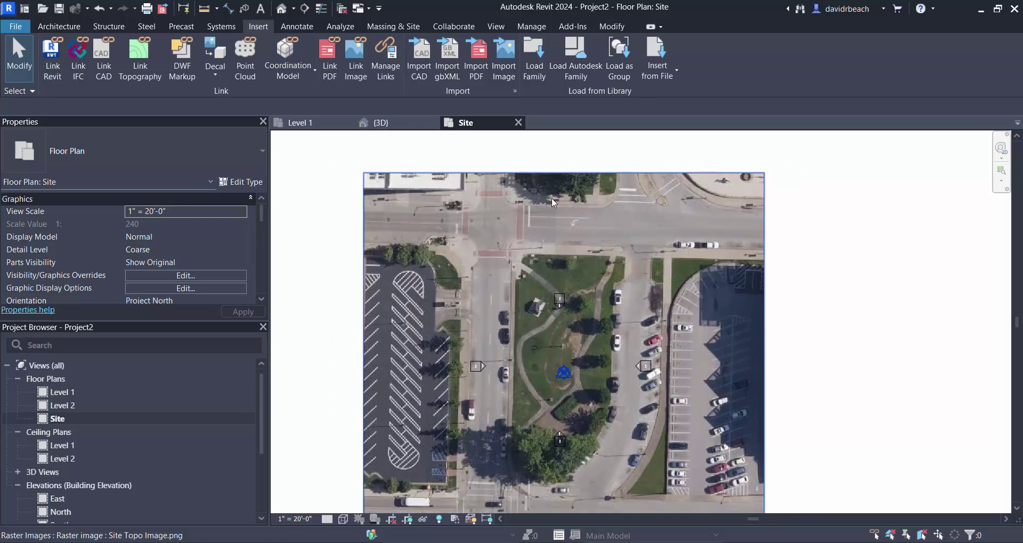
middle_drag(551, 197, 548, 175)
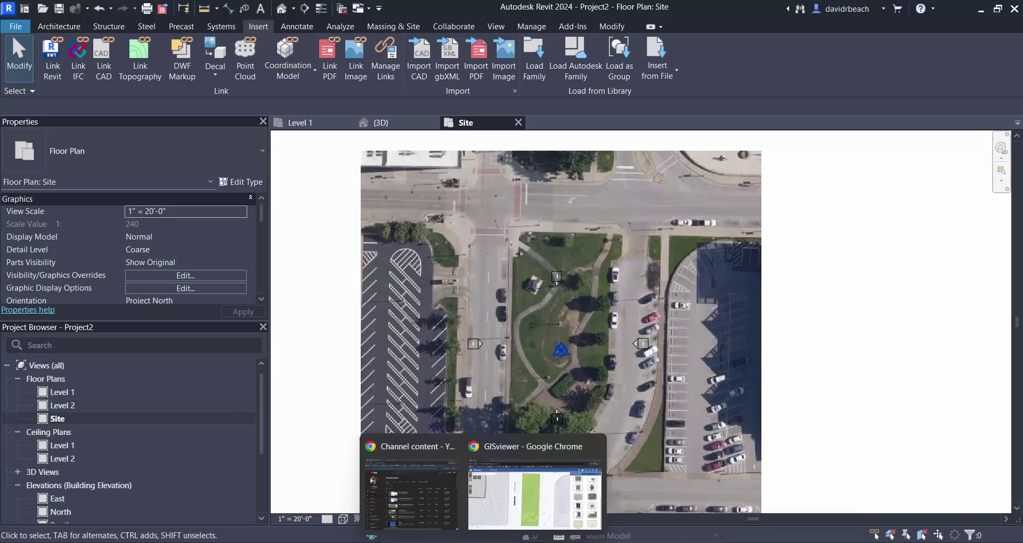
Switch to GISviewer in Chrome and examine the contour elevations around Ozarks Jubilee Park and the neighbouring streets
click(542, 461)
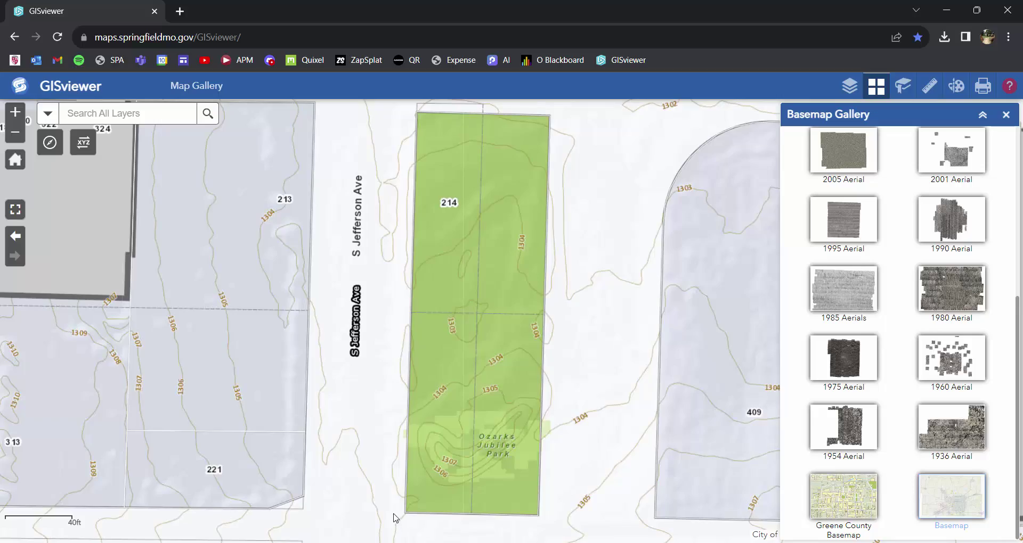
scroll(394, 518, down, 5)
scroll(448, 461, up, 3)
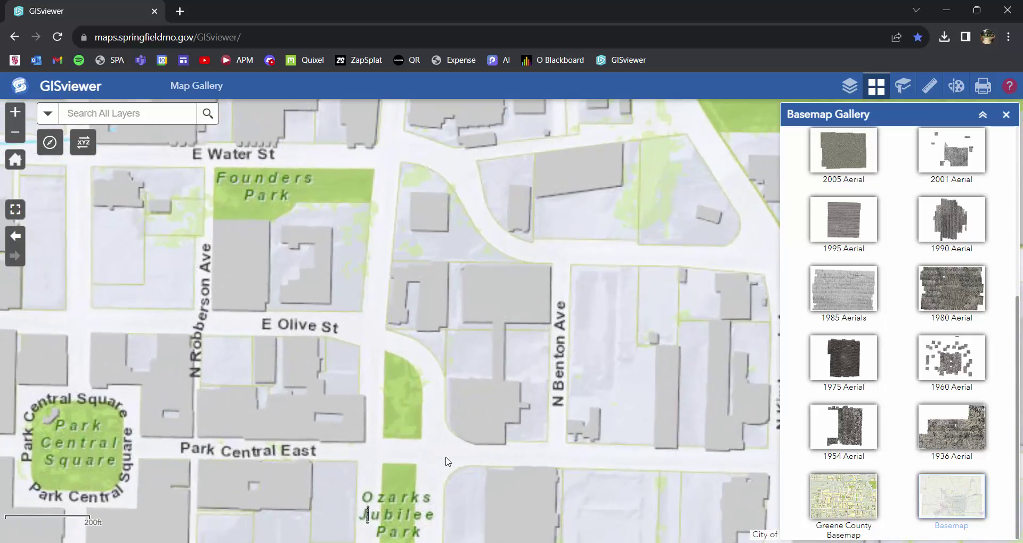
scroll(437, 405, up, 2)
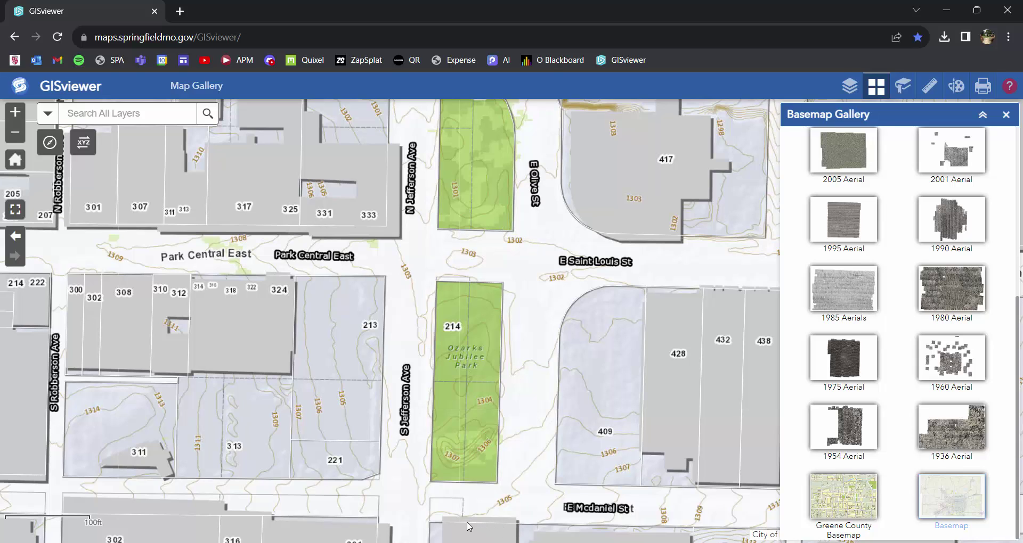
drag(515, 470, 529, 420)
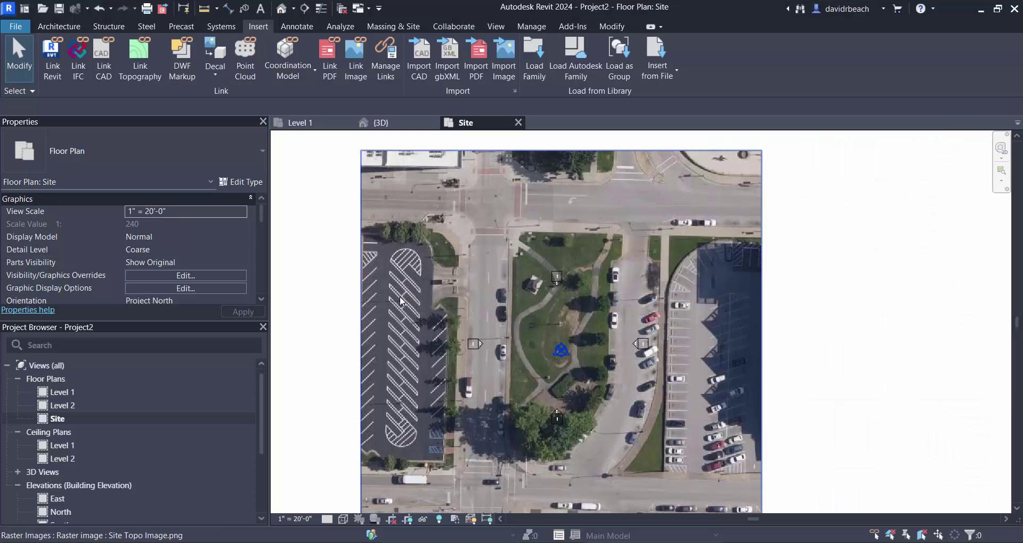
In Revit, sketch a rectangular toposolid boundary along the satellite image's outline, about 394' 8" by 393' 11", and show it in the 3D view
middle_drag(535, 307, 529, 270)
scroll(555, 269, down, 2)
scroll(555, 268, up, 1)
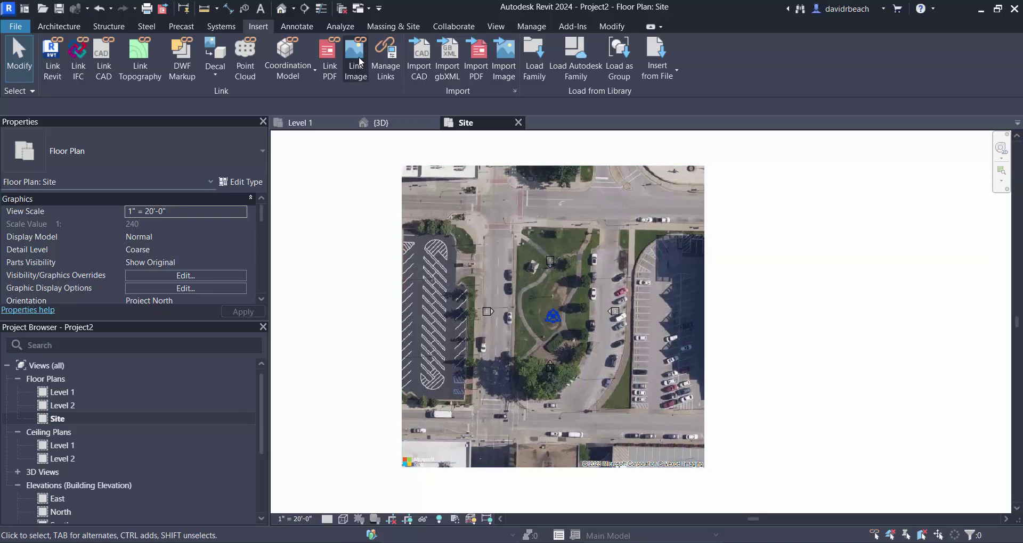
click(408, 28)
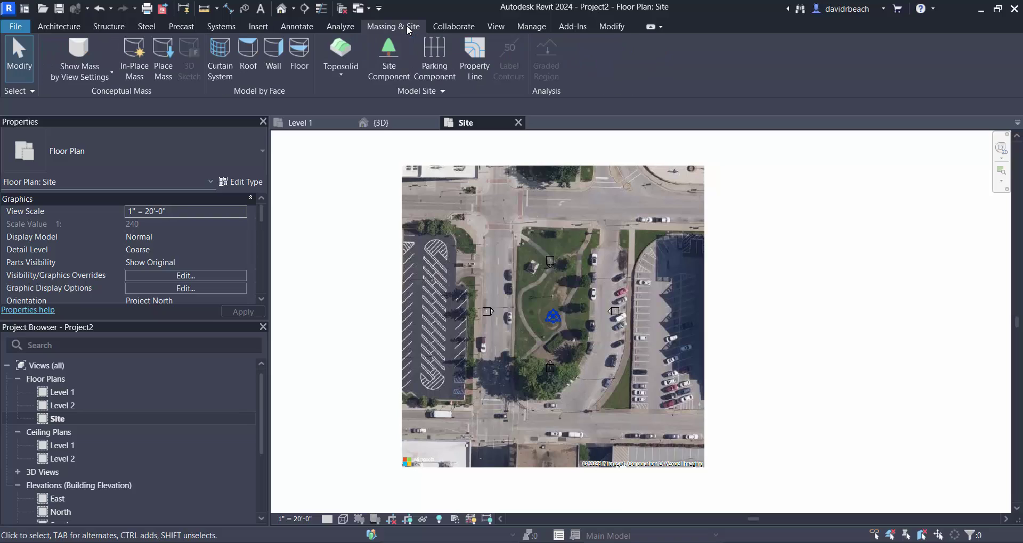
click(333, 49)
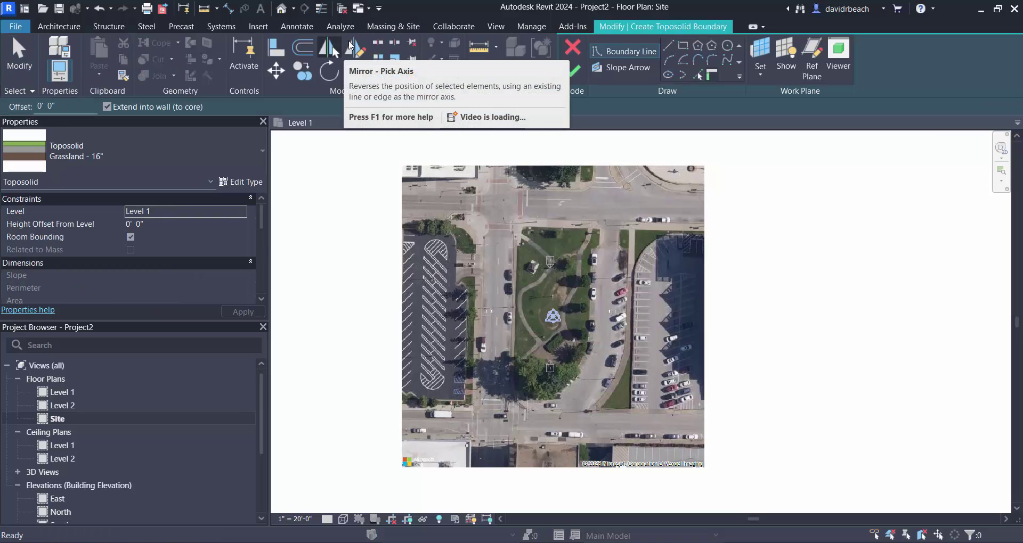
click(683, 46)
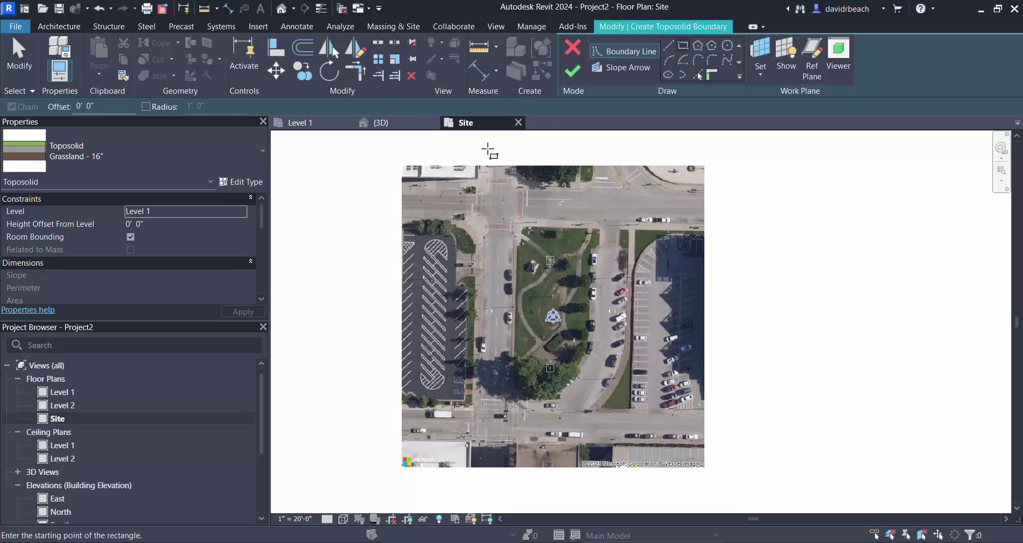
click(401, 165)
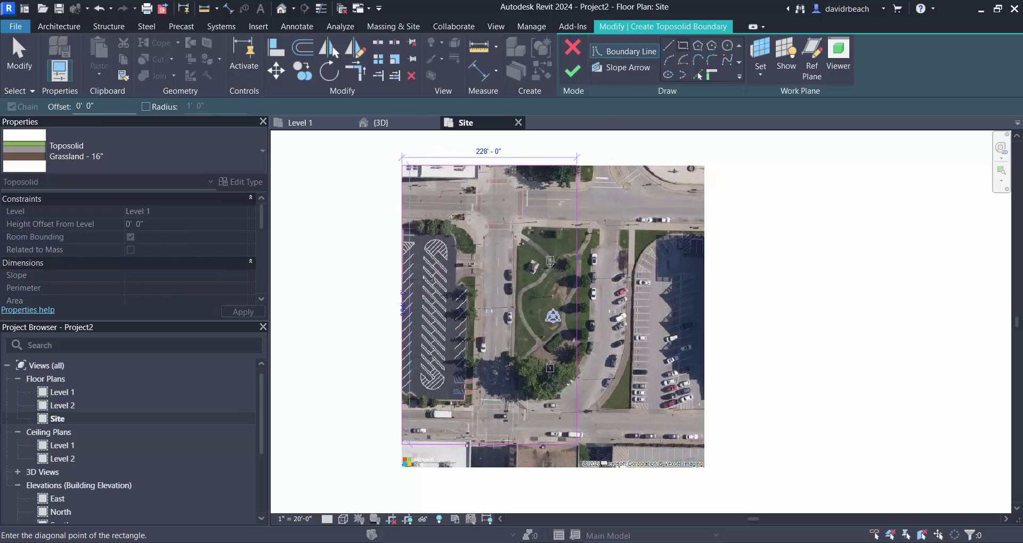
click(704, 468)
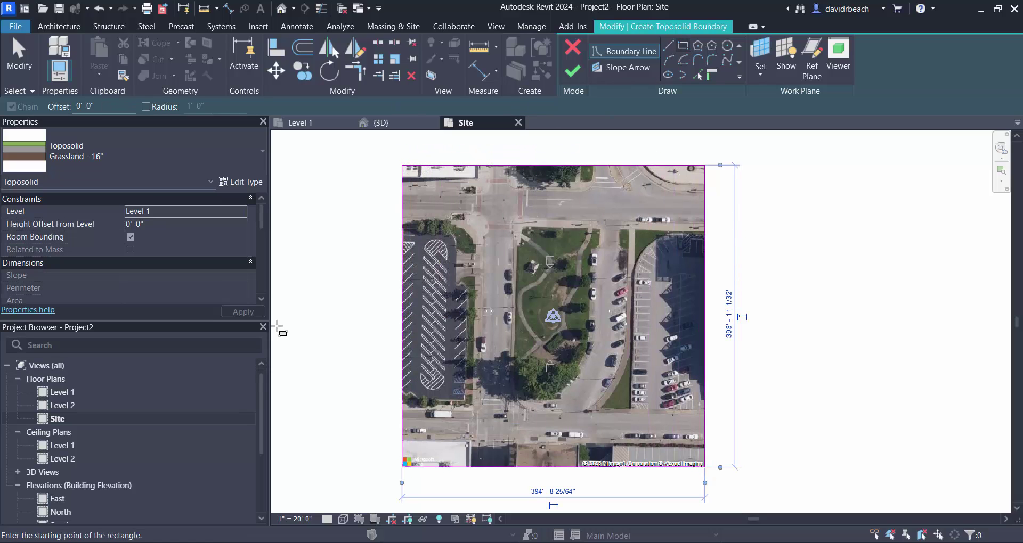
click(281, 8)
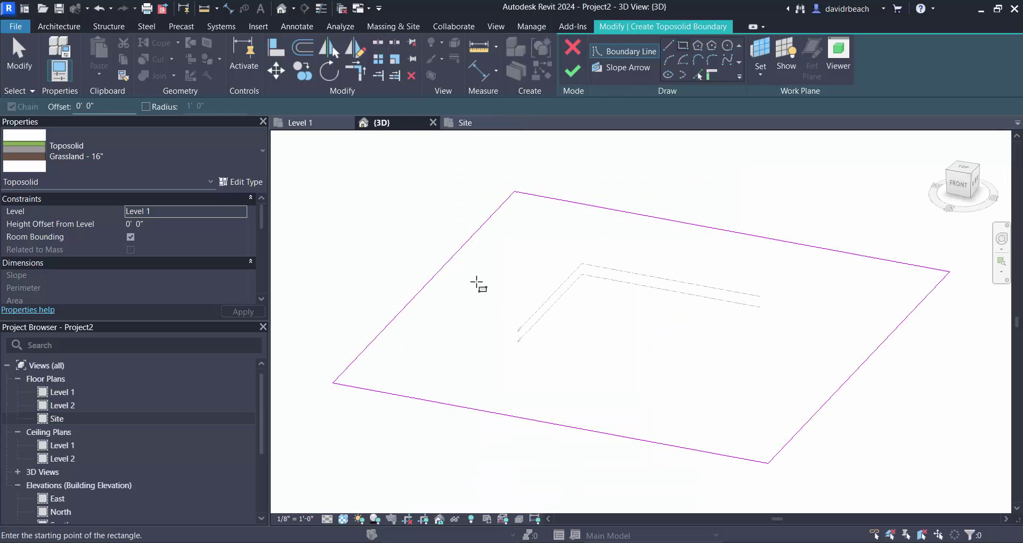
mouse_move(601, 300)
shift+middle_down()
mouse_move(577, 353)
mouse_move(469, 363)
mouse_move(634, 325)
mouse_move(752, 330)
mouse_move(747, 344)
mouse_move(664, 334)
mouse_move(689, 327)
shift+middle_up()
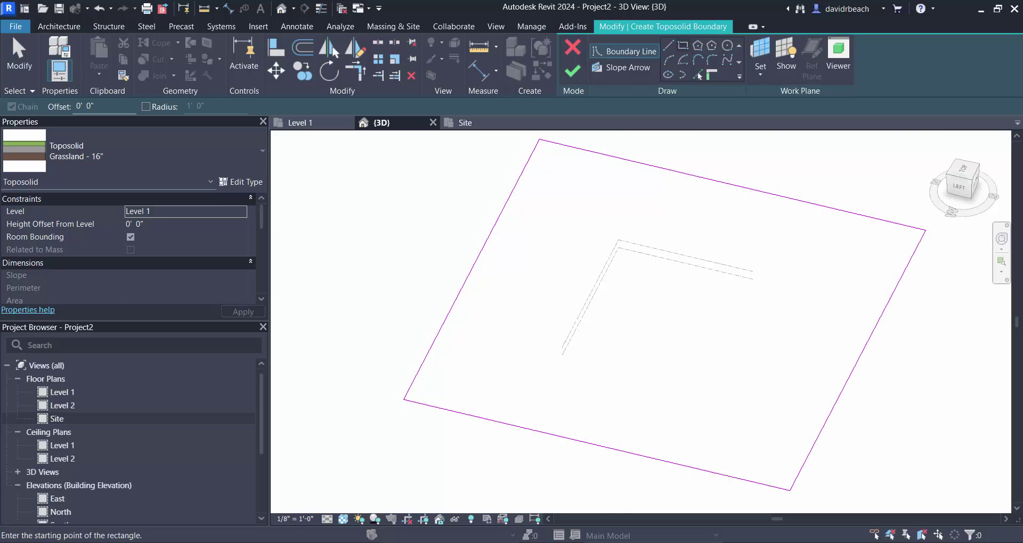
Switch to GISviewer to read the contour elevations at the site's edges, then return to Revit
mouse_move(482, 542)
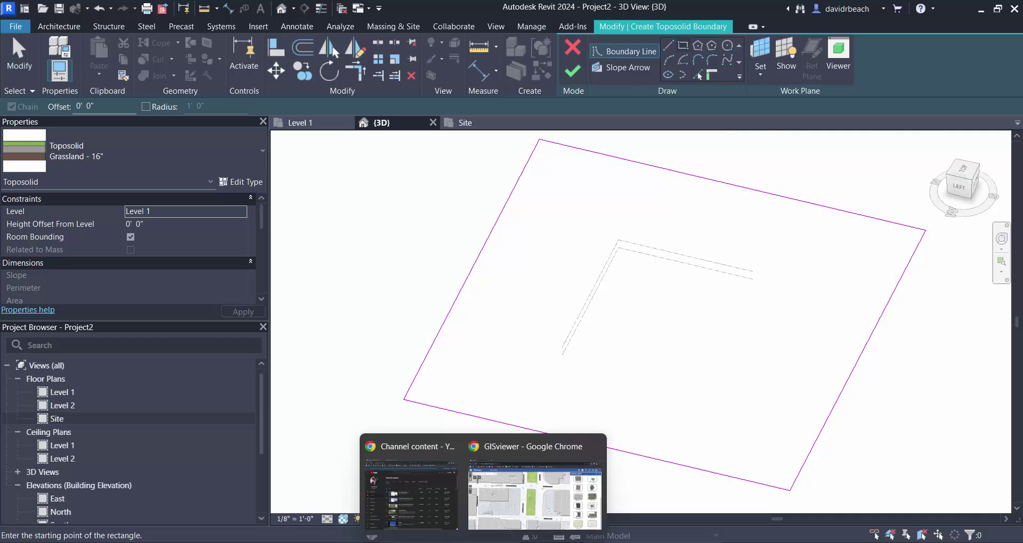
click(537, 515)
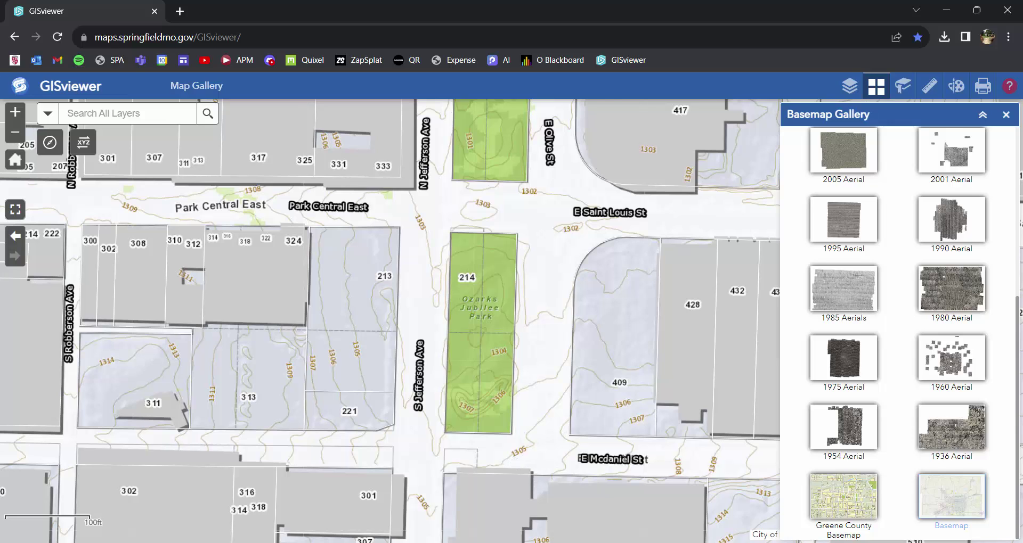
mouse_move(630, 542)
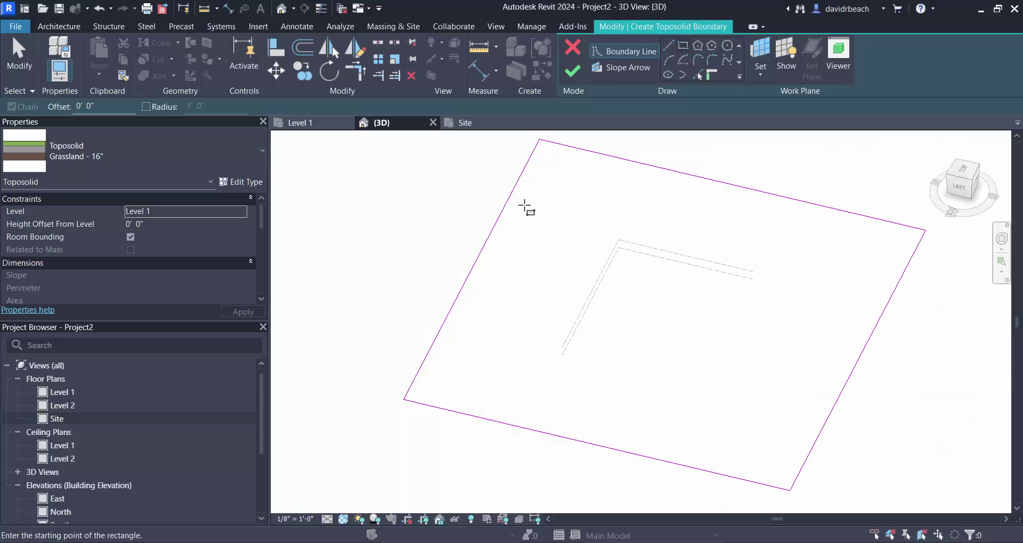
Finish the boundary sketch to create the Grassland - 16" toposolid on Level 1
click(499, 233)
scroll(561, 253, down, 2)
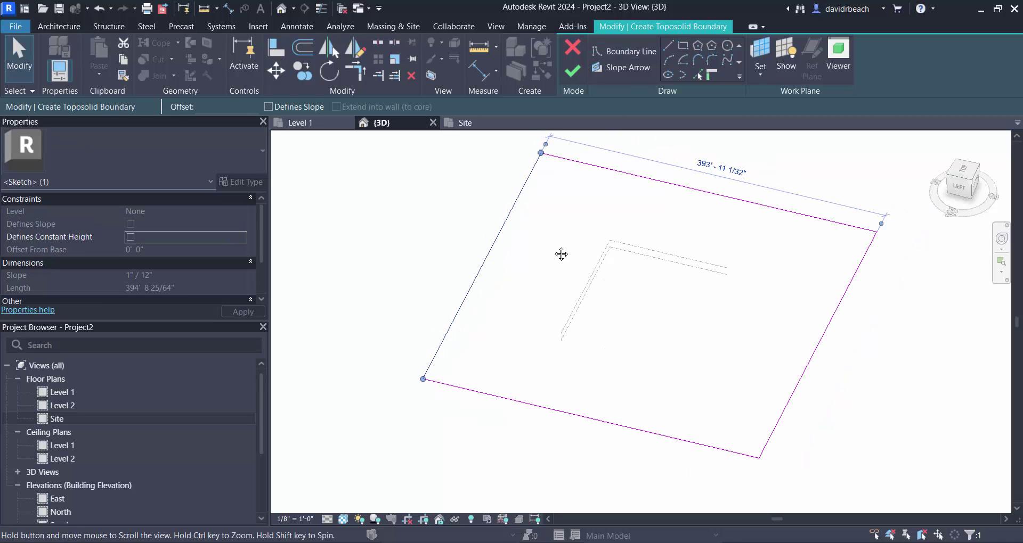
click(573, 71)
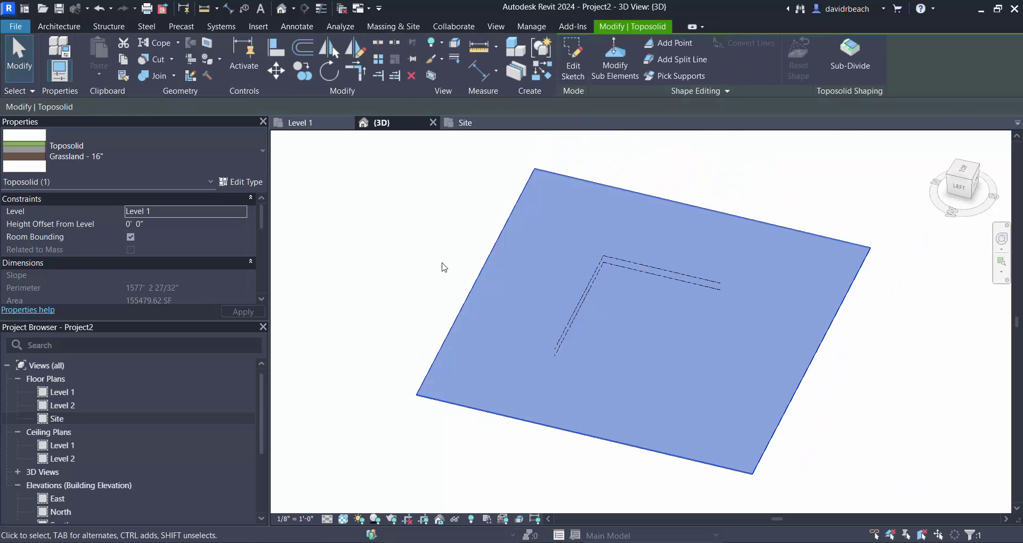
Edit the toposolid's sub-elements and set the north edge's elevation to 2'
shift+middle_drag(525, 308, 606, 183)
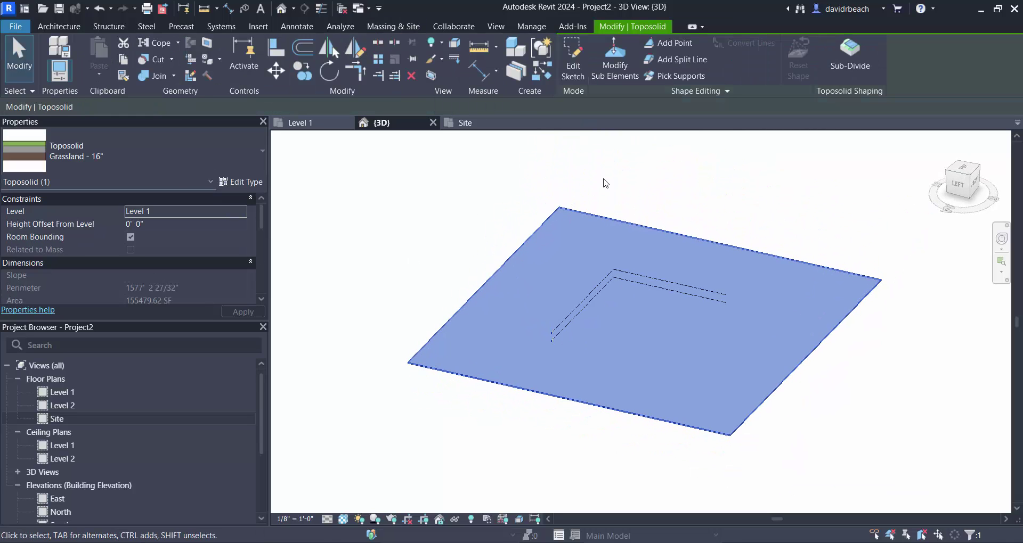
click(605, 55)
scroll(459, 298, up, 4)
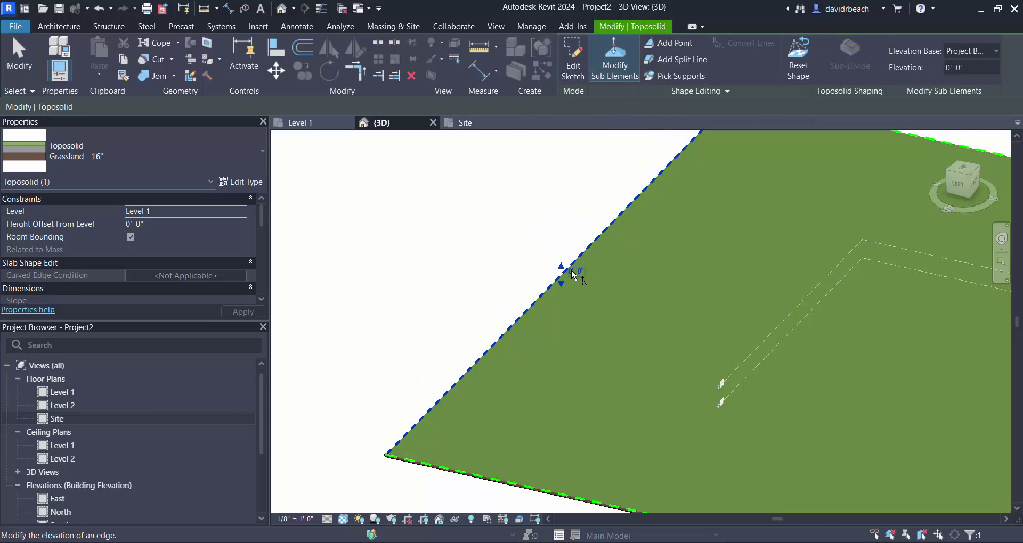
click(571, 270)
text(2)
key(Return)
scroll(572, 284, down, 5)
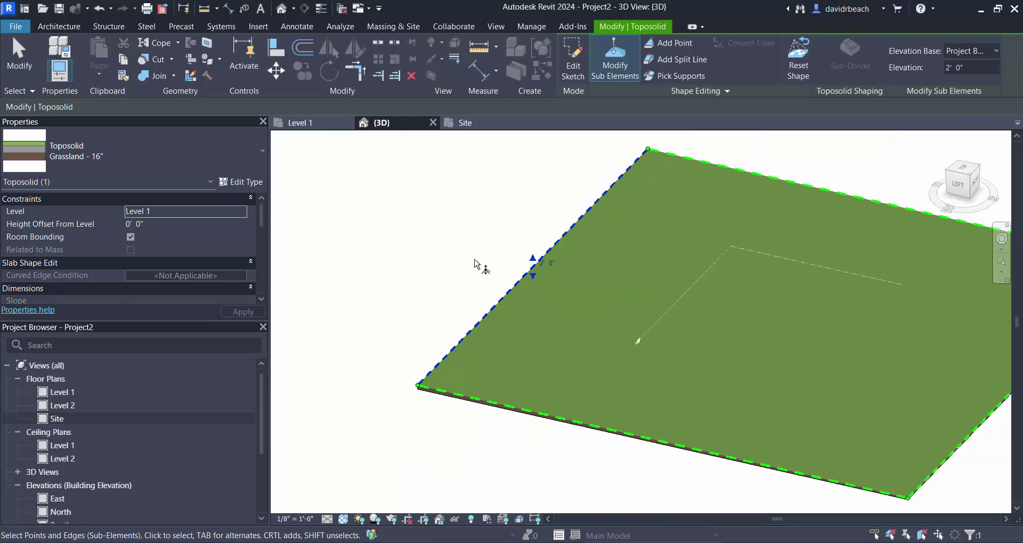
Set the elevation of the toposolid's south edge to 5' and deselect it
click(828, 313)
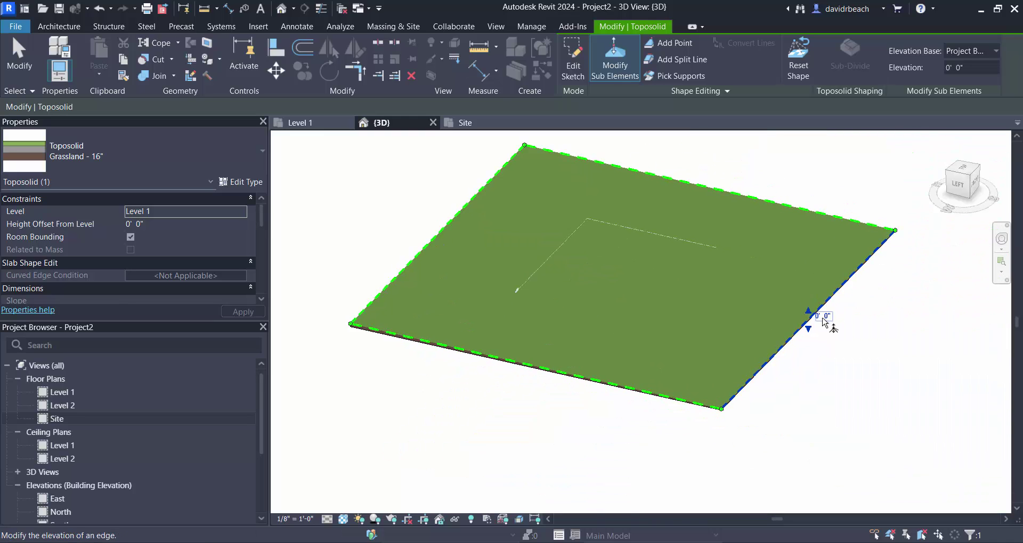
click(823, 317)
text(5)
key(Return)
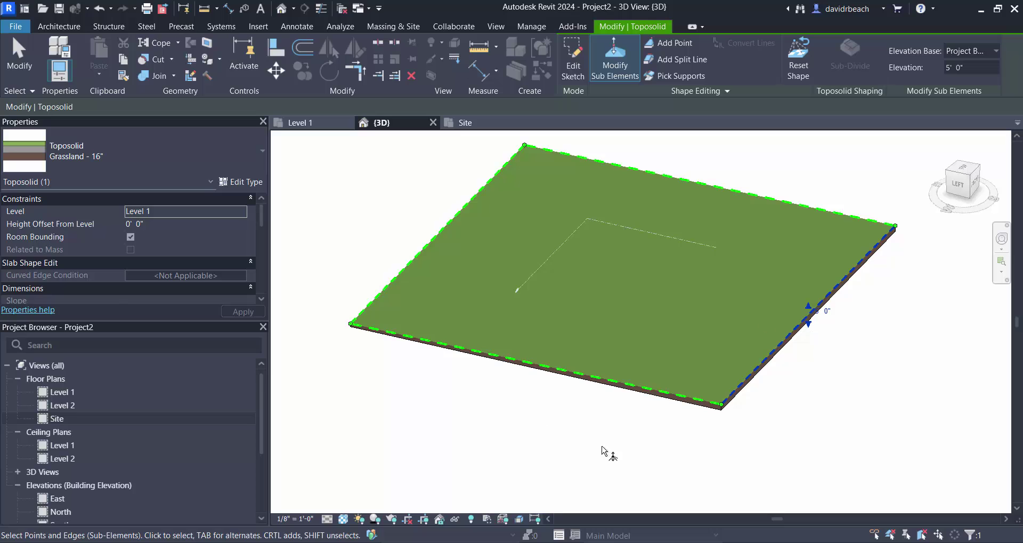
click(552, 471)
Set the 3D view's visual style to Hidden Line and inspect the sloped toposolid from several sides
shift+middle_drag(436, 390, 646, 411)
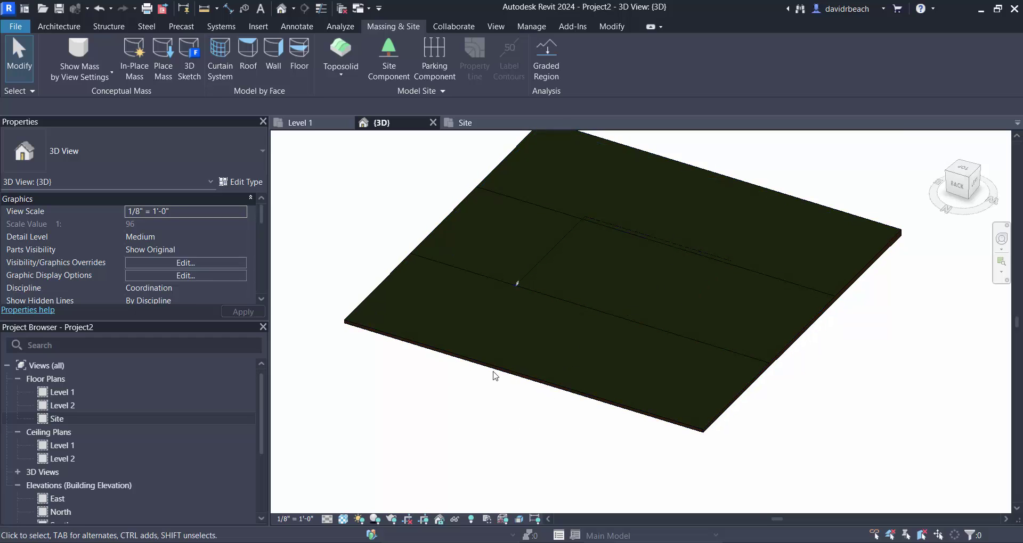
shift+middle_drag(495, 376, 598, 270)
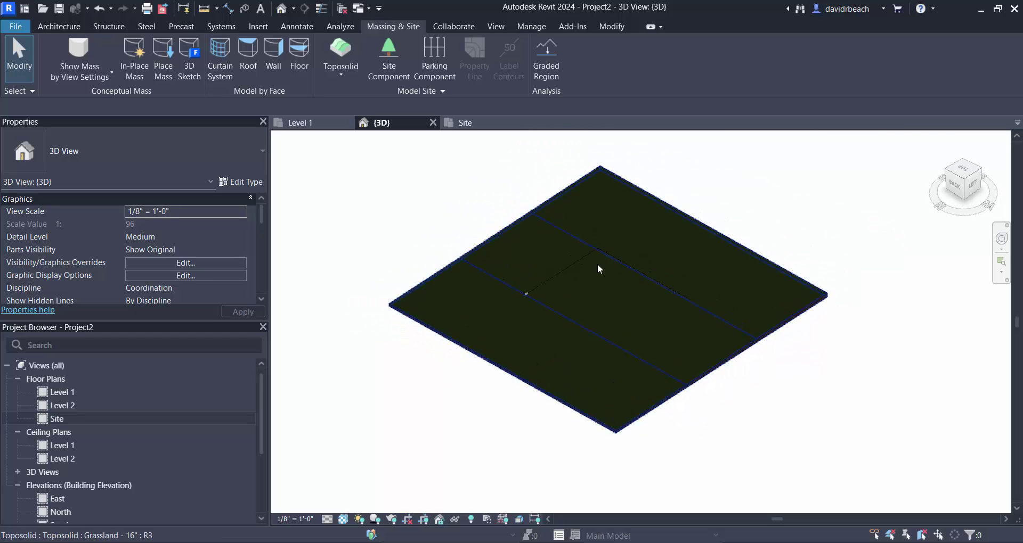
click(343, 519)
click(424, 450)
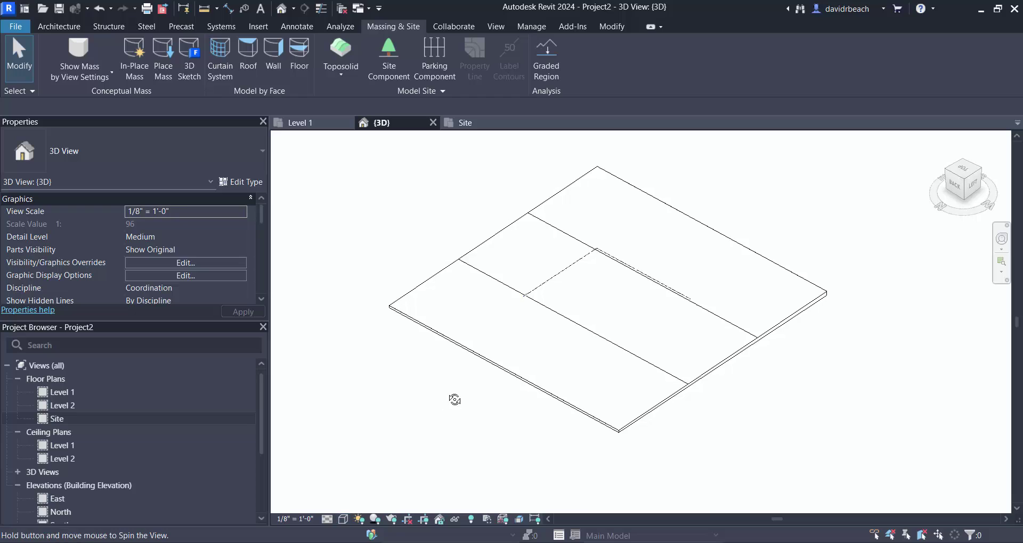
shift+middle_drag(455, 400, 756, 330)
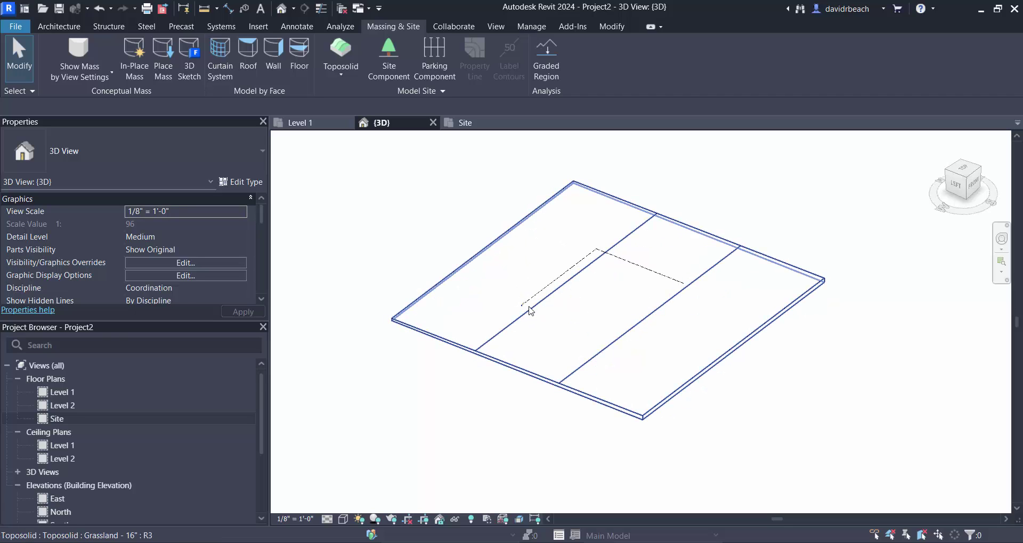
Switch to the GISviewer map in Chrome, examine the contour lines around the park, and return to Revit
key(alt+Tab)
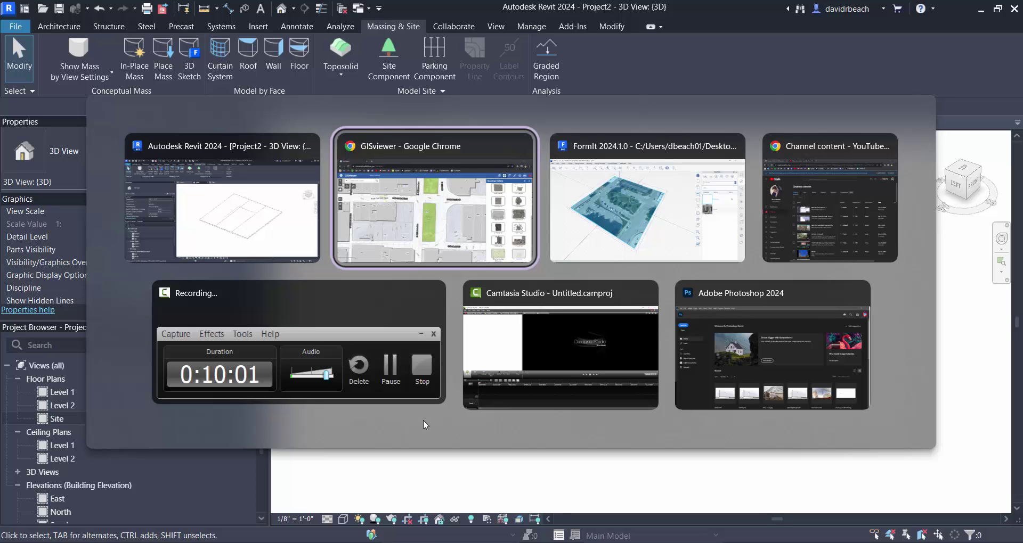
key(alt+Tab)
key(alt+Tab)
key(alt+Tab)
key(alt+Tab)
key(alt+Tab)
key(alt+Tab)
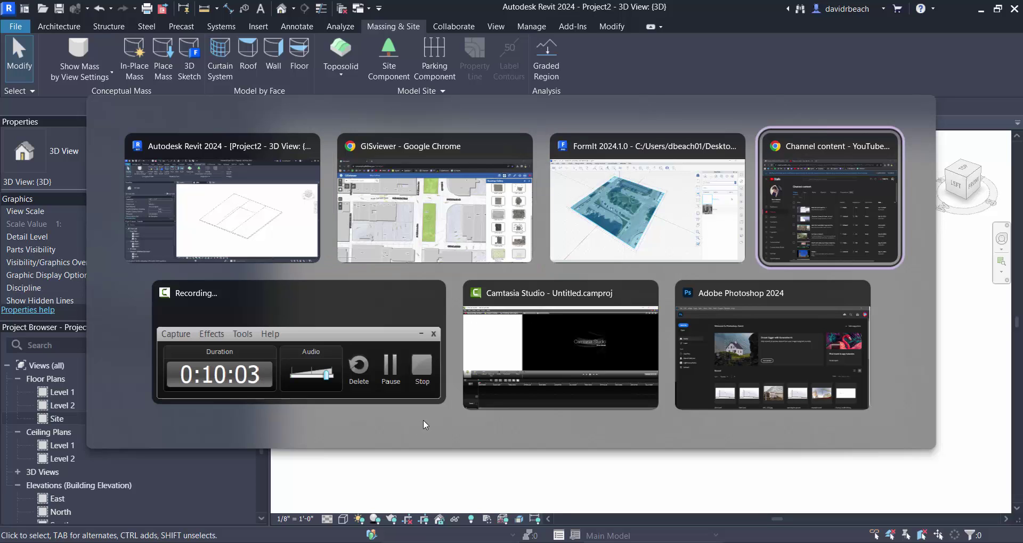
key(alt+Tab)
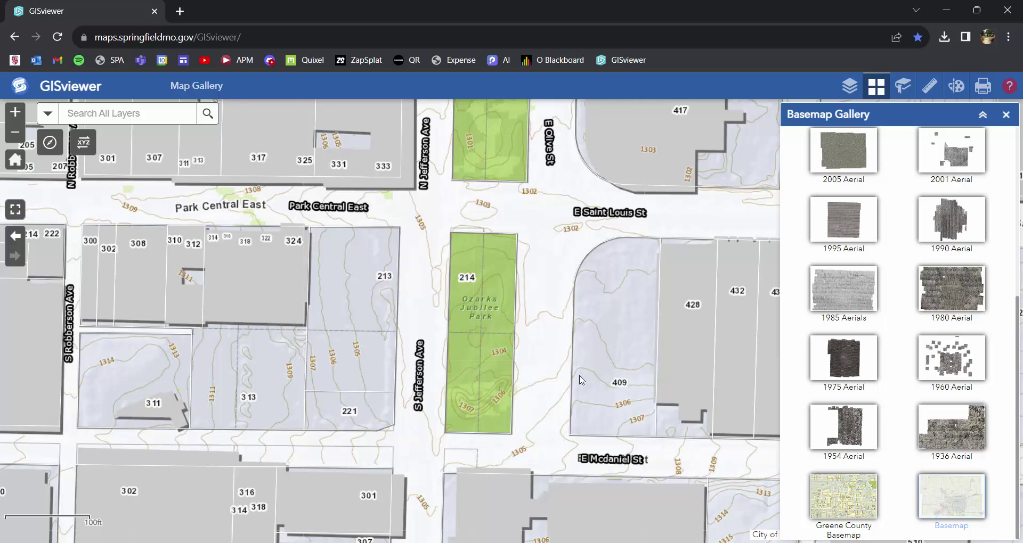
key(alt+Tab)
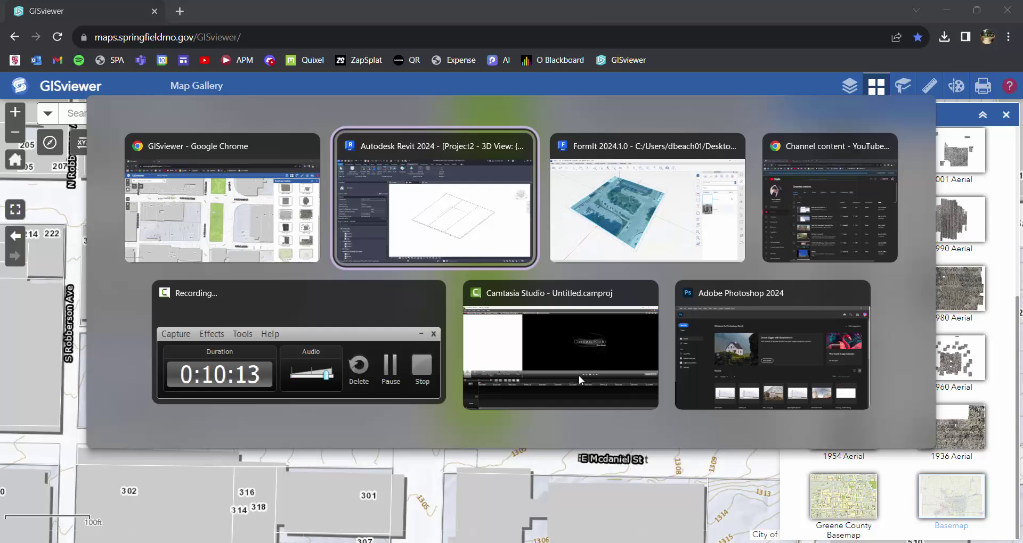
scroll(579, 319, up, 3)
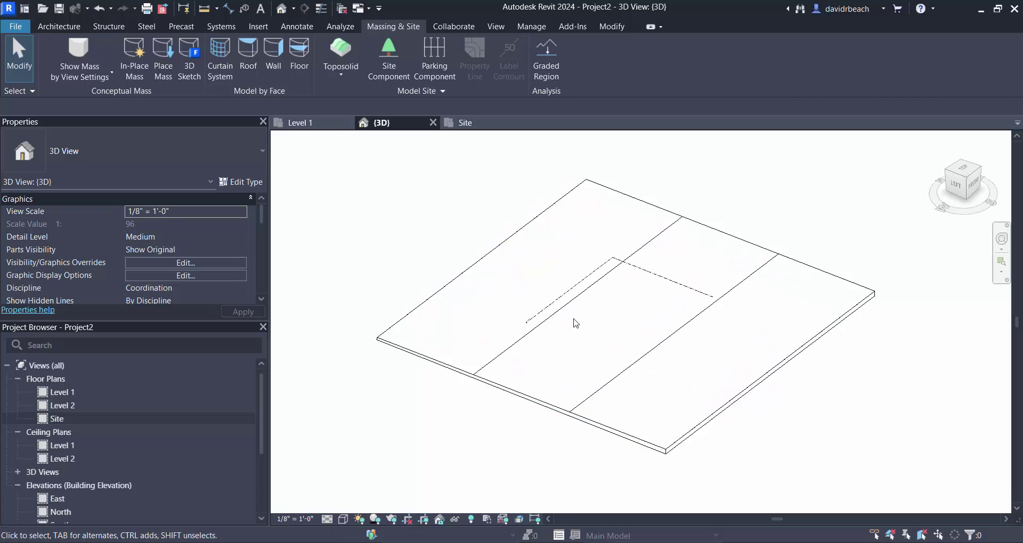
click(584, 291)
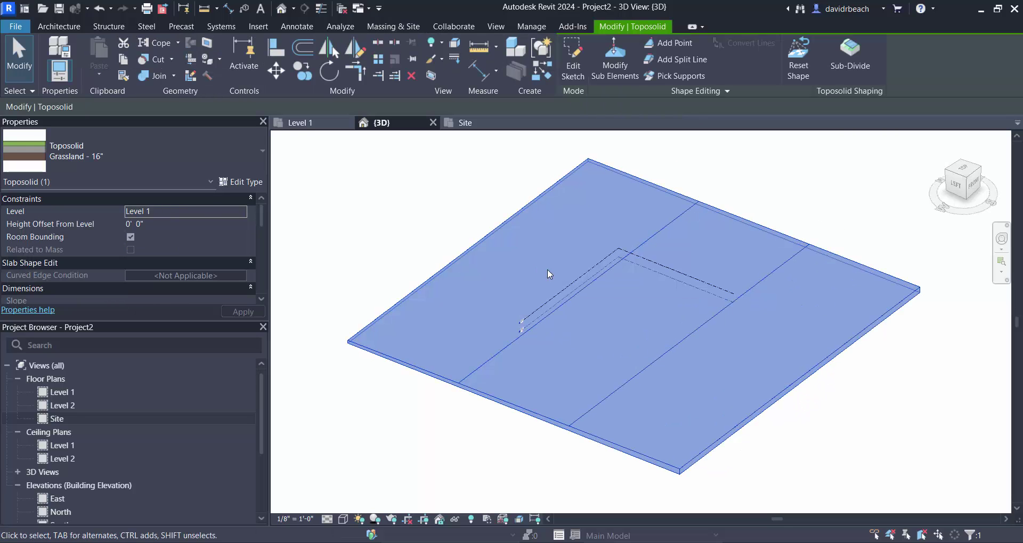
click(614, 63)
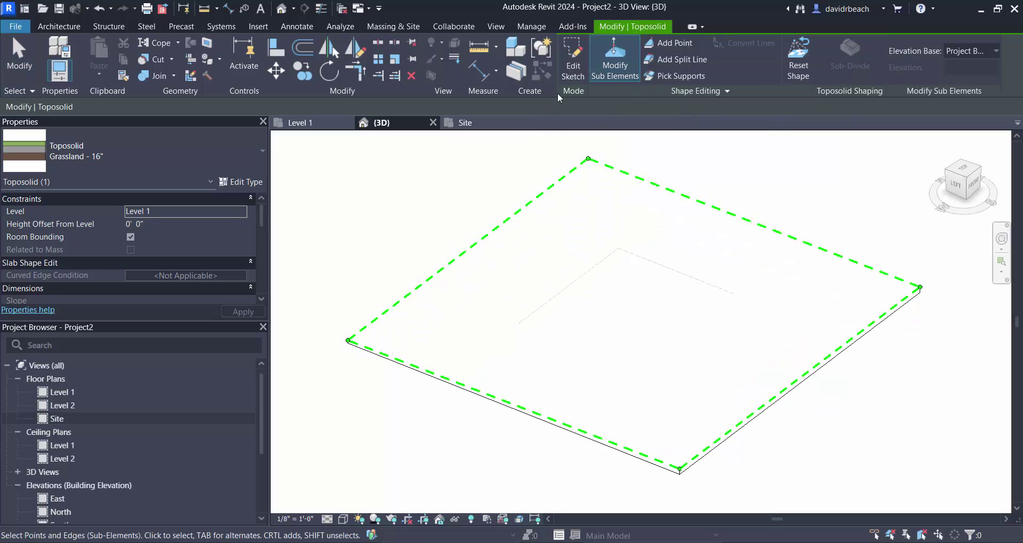
click(669, 46)
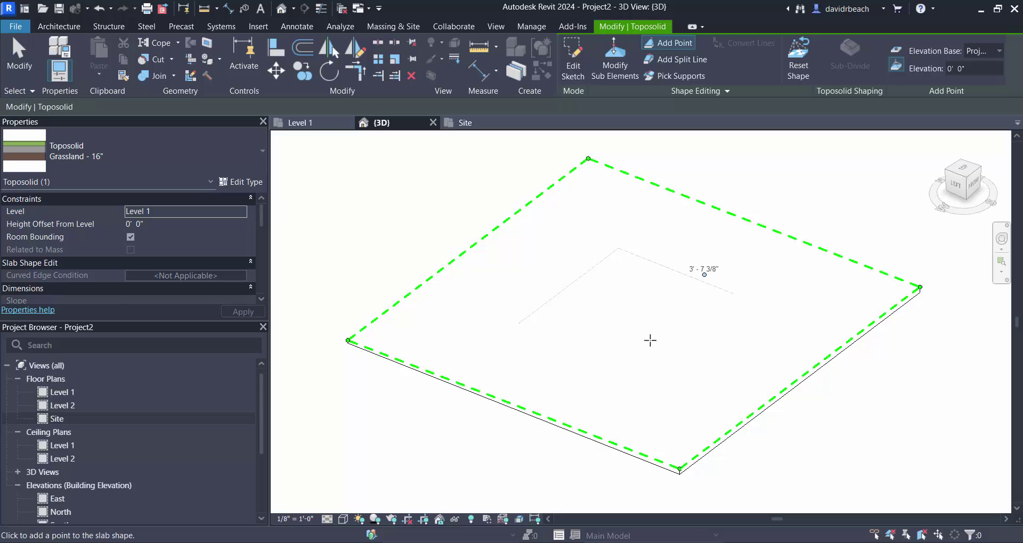
Open the Site floor plan and start adding shape points to the toposolid at an elevation of 4'
double_click(55, 420)
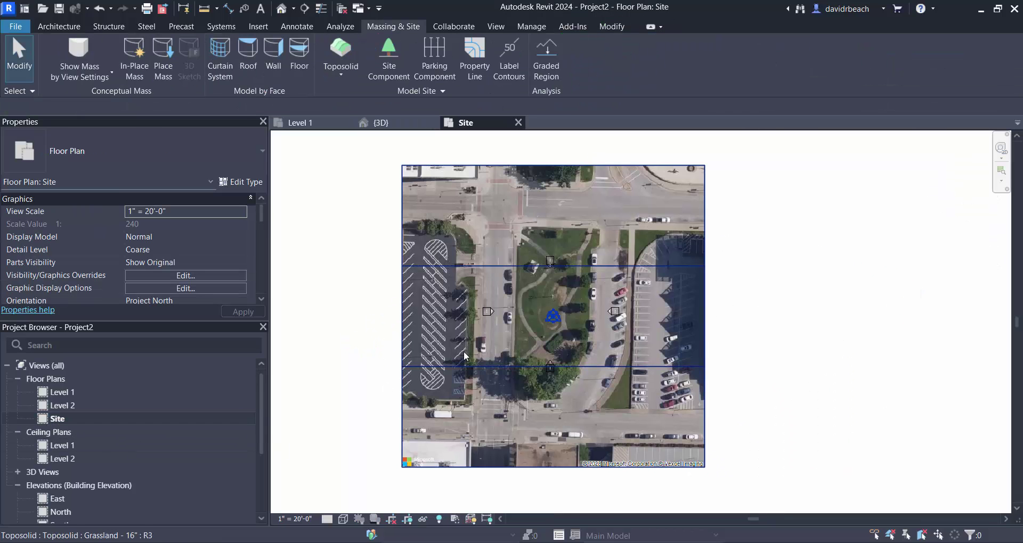
scroll(614, 356, up, 3)
middle_drag(621, 341, 653, 328)
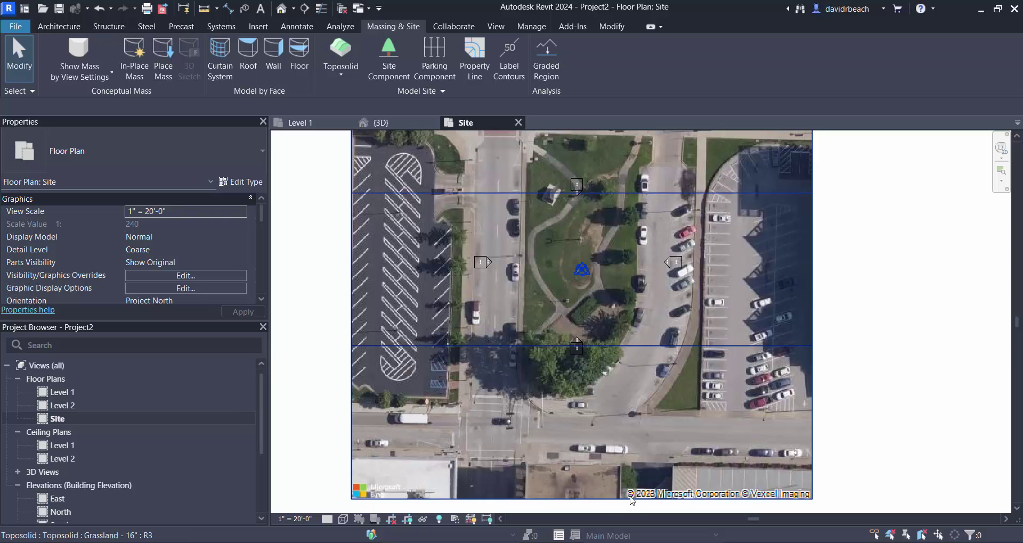
scroll(589, 329, down, 3)
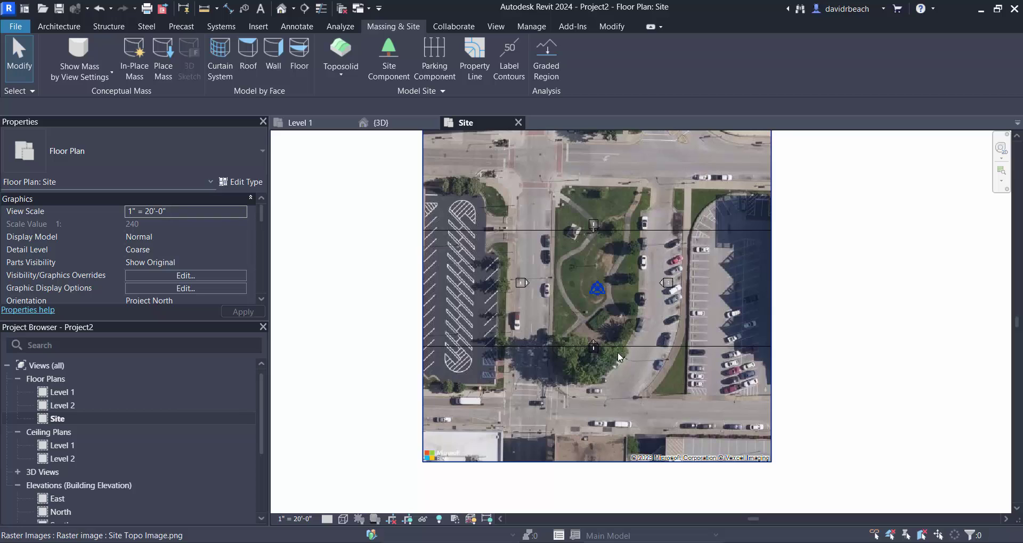
scroll(617, 357, up, 3)
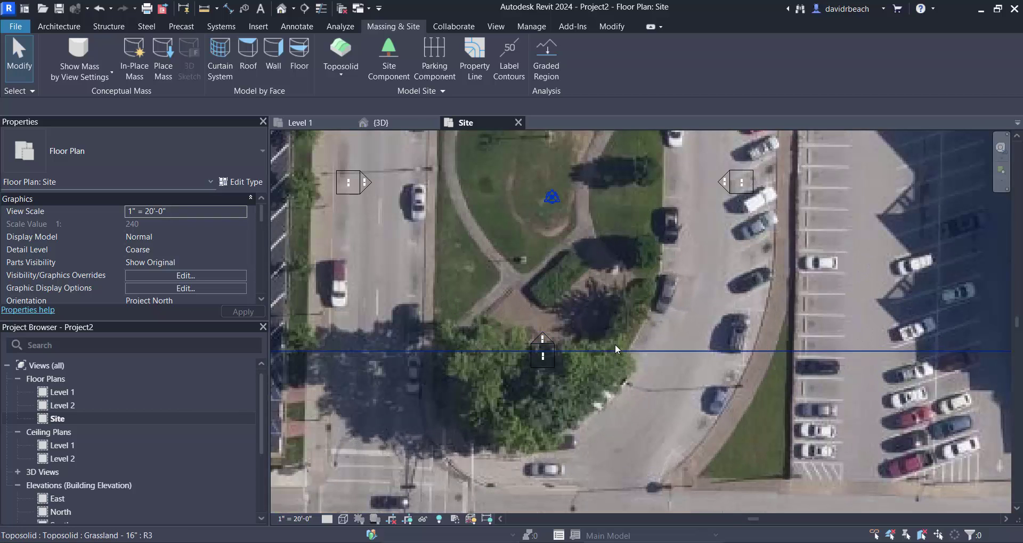
scroll(613, 343, down, 3)
scroll(730, 201, down, 2)
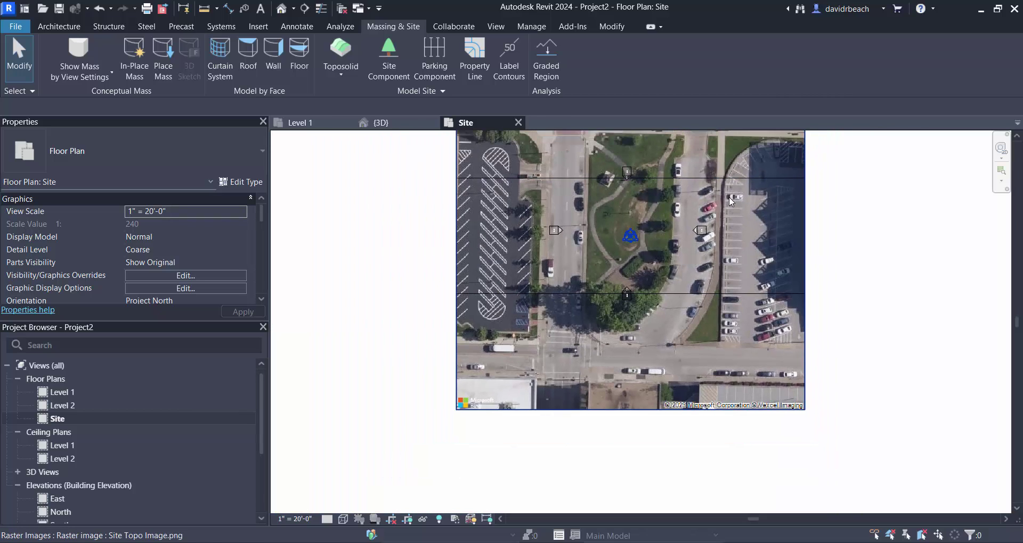
middle_drag(730, 201, 656, 260)
click(658, 237)
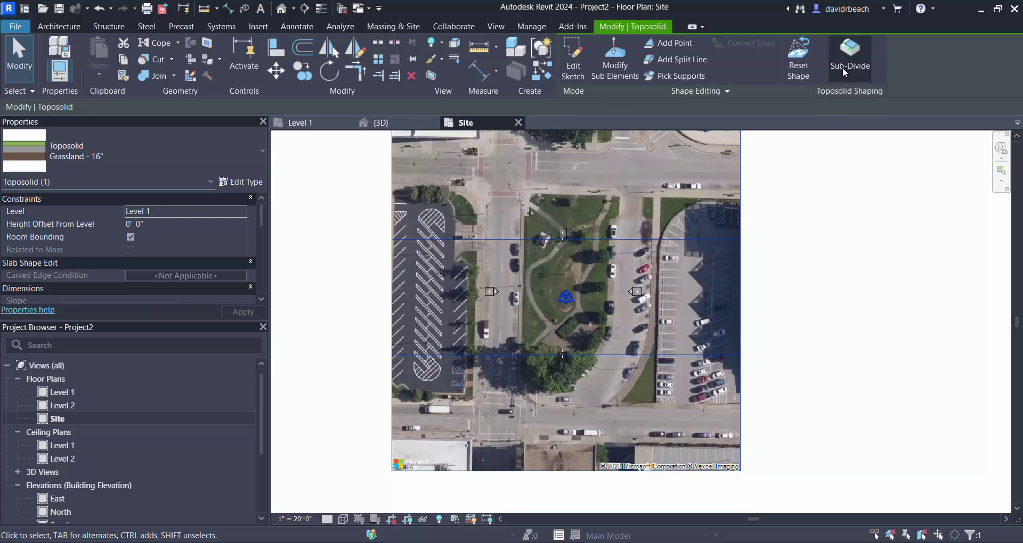
click(612, 59)
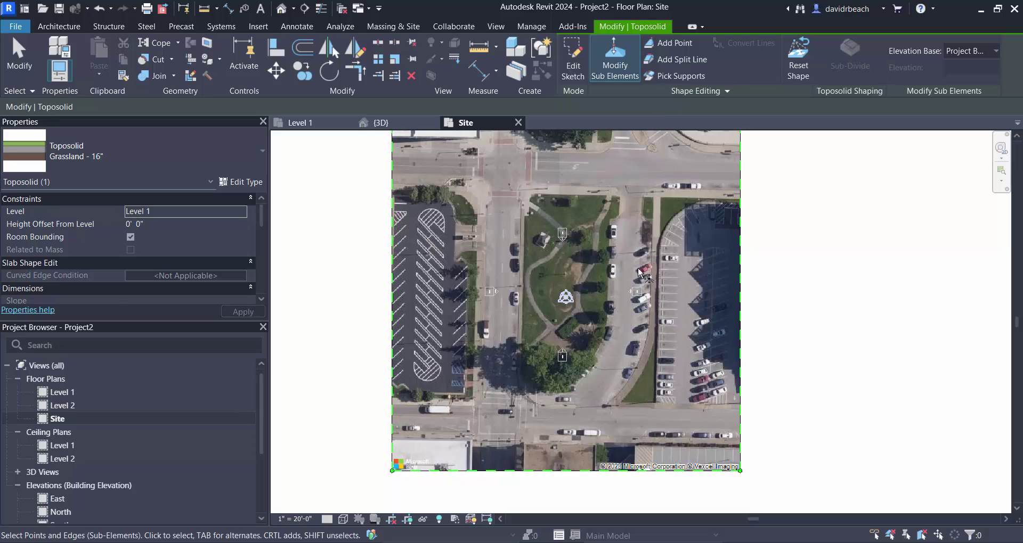
click(671, 43)
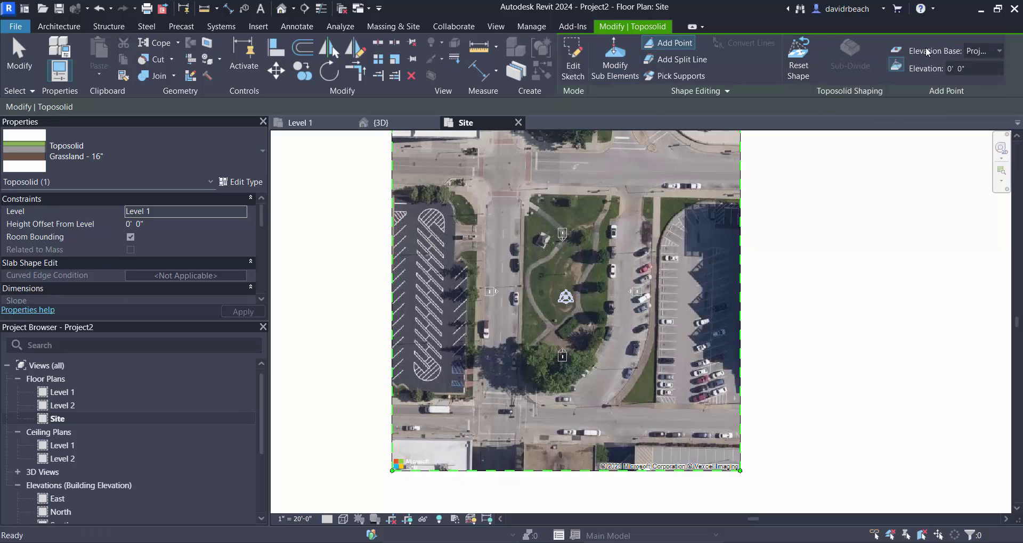
click(896, 64)
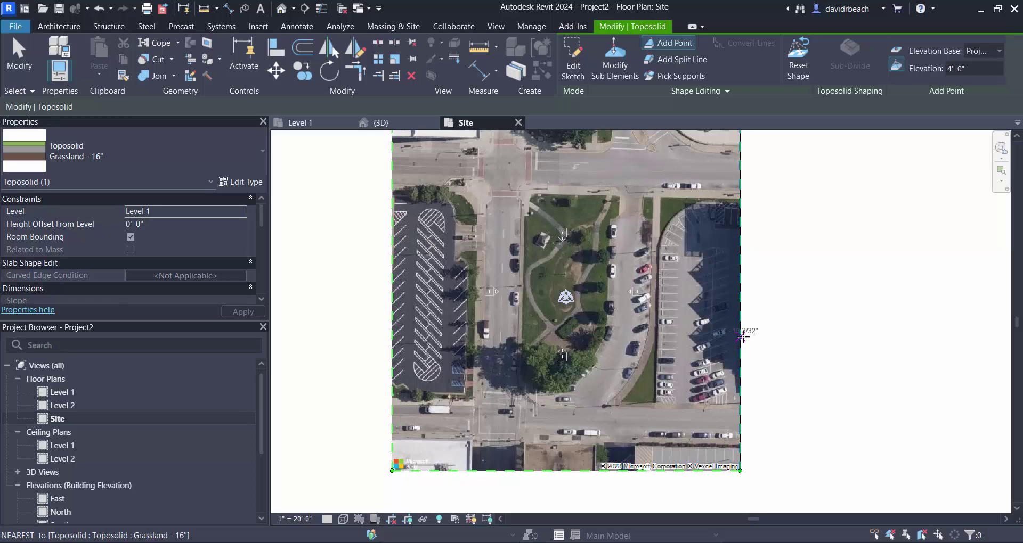
Place four points from the site's east edge through the park's south end to the west parking lot, and finish shape editing
click(740, 313)
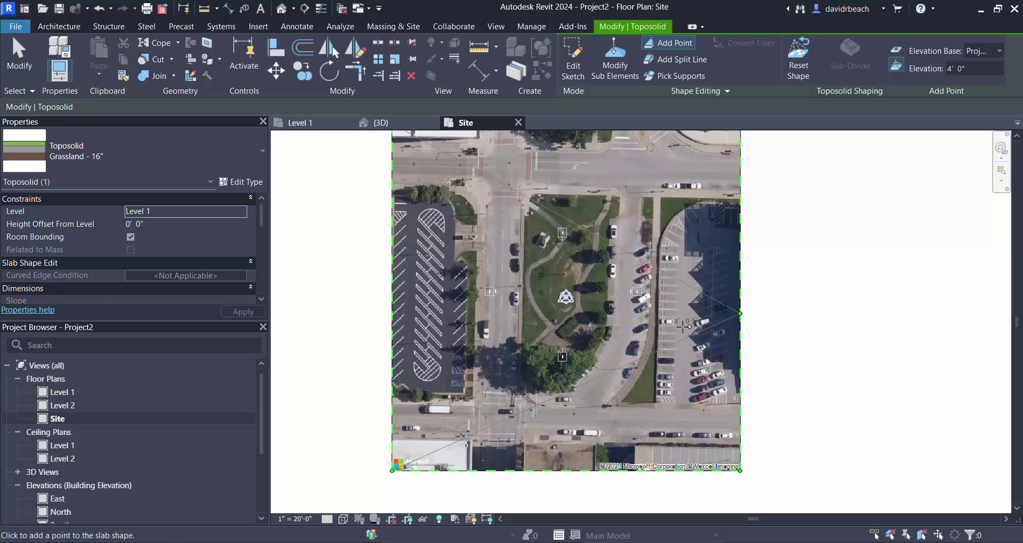
click(581, 342)
click(517, 361)
click(463, 365)
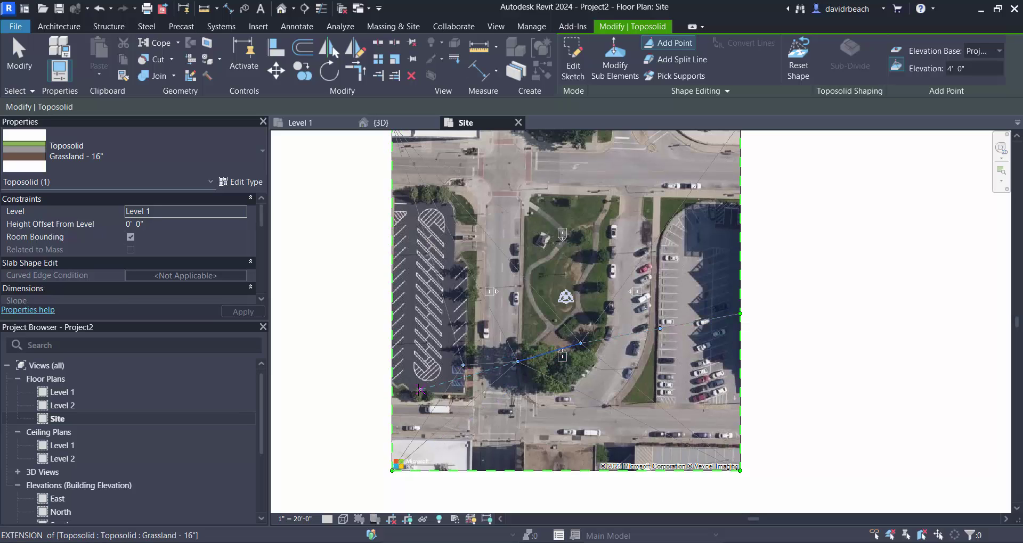
key(Escape)
key(Escape)
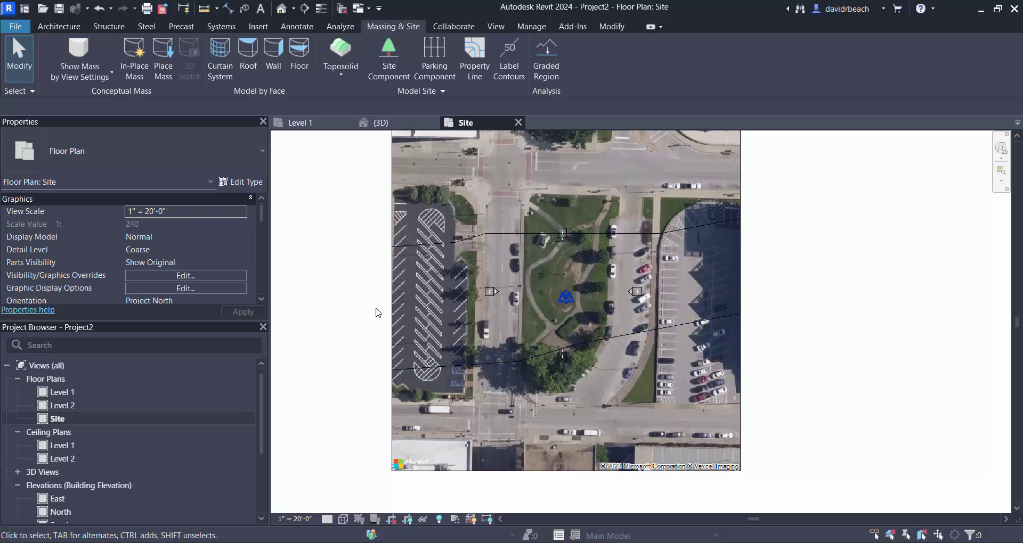
Inspect the toposolid's reshaped contours in the 3D view and return to the Site floor plan
scroll(380, 312, down, 3)
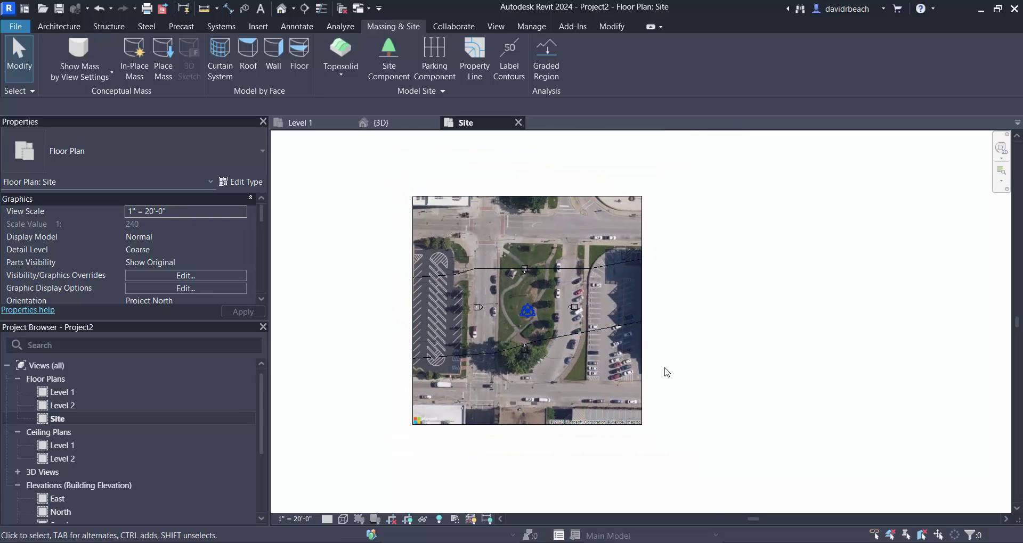
click(282, 8)
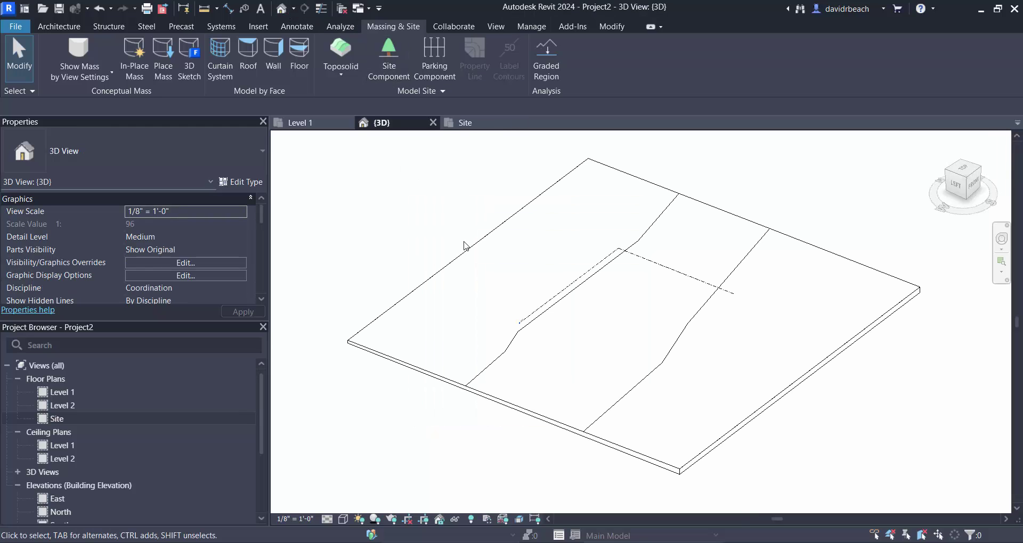
shift+middle_drag(464, 246, 320, 322)
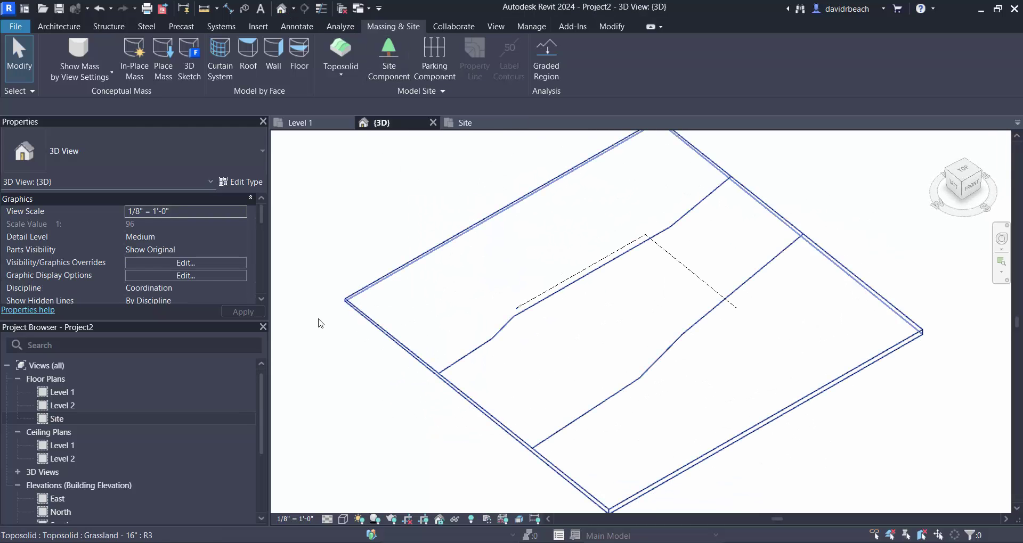
double_click(54, 419)
scroll(457, 316, up, 1)
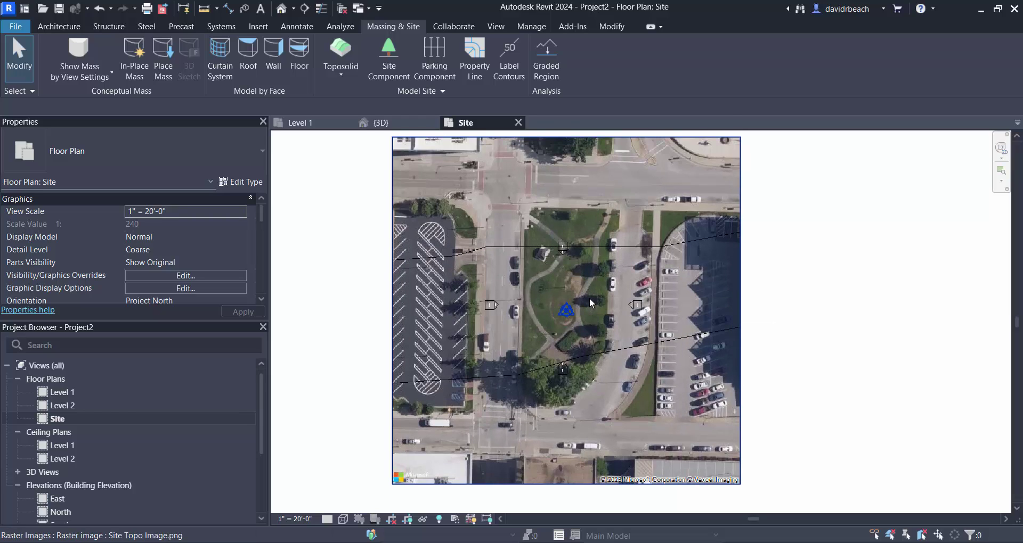
scroll(586, 298, up, 1)
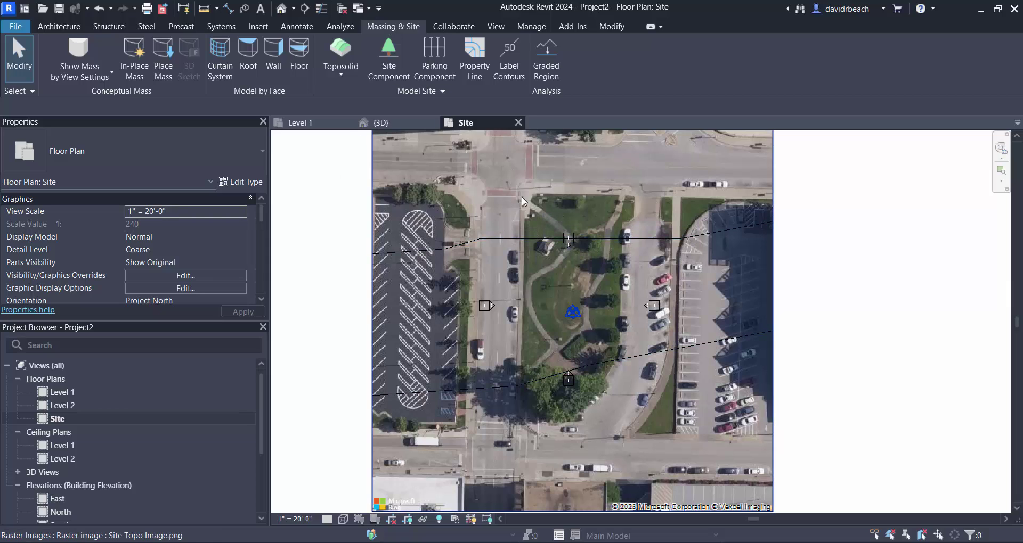
Create an in-place model in the Toposolid category and name it Building Void
click(59, 27)
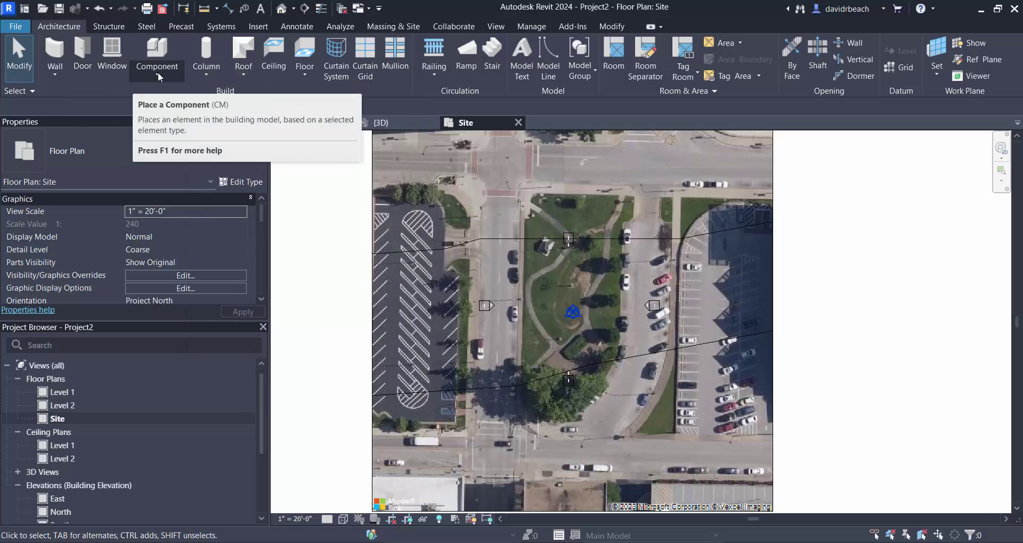
click(162, 72)
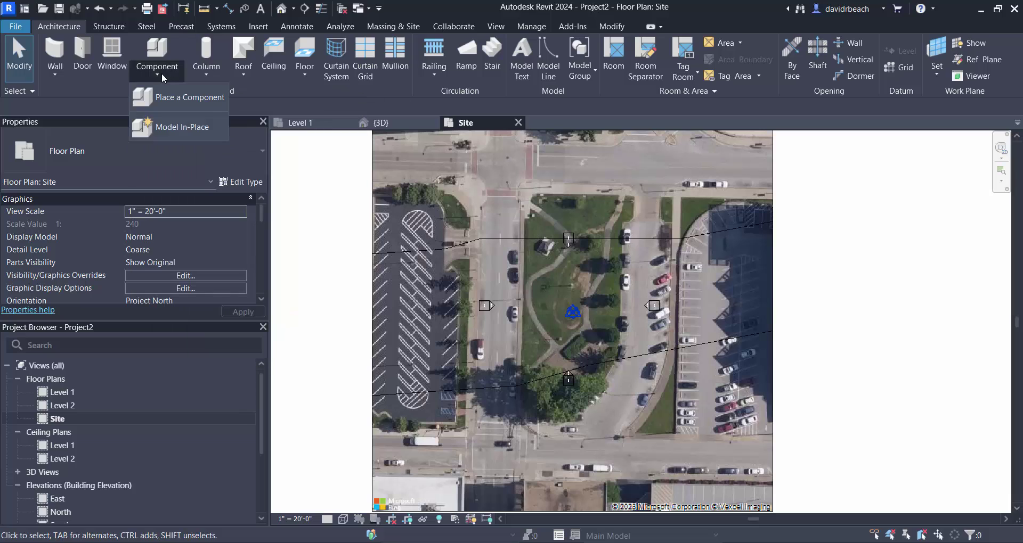
click(180, 129)
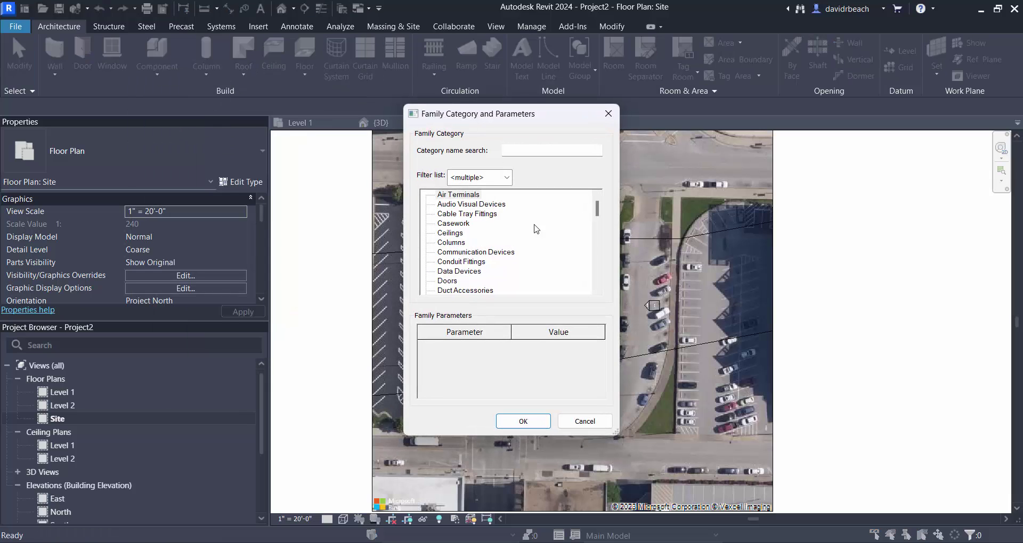
drag(600, 215, 595, 240)
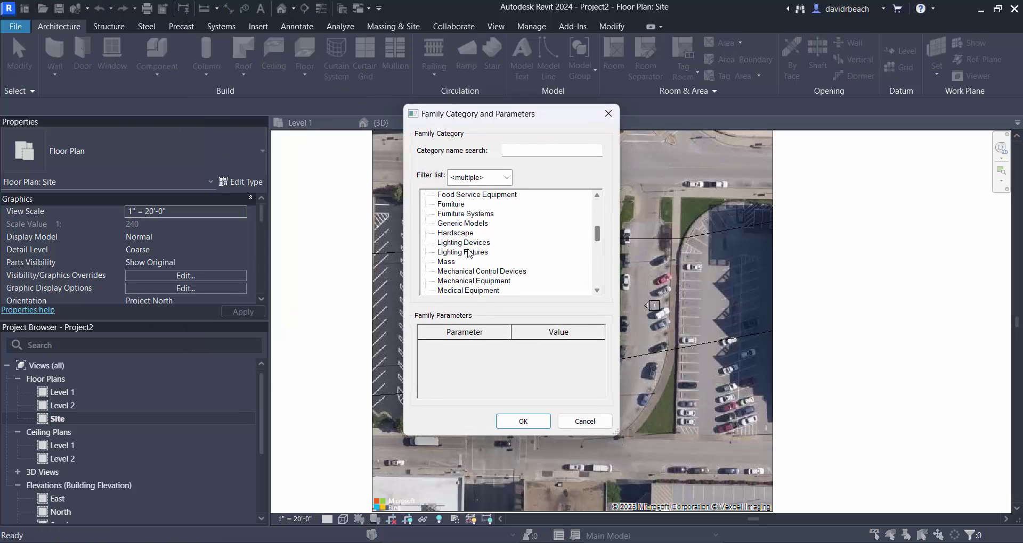
click(466, 224)
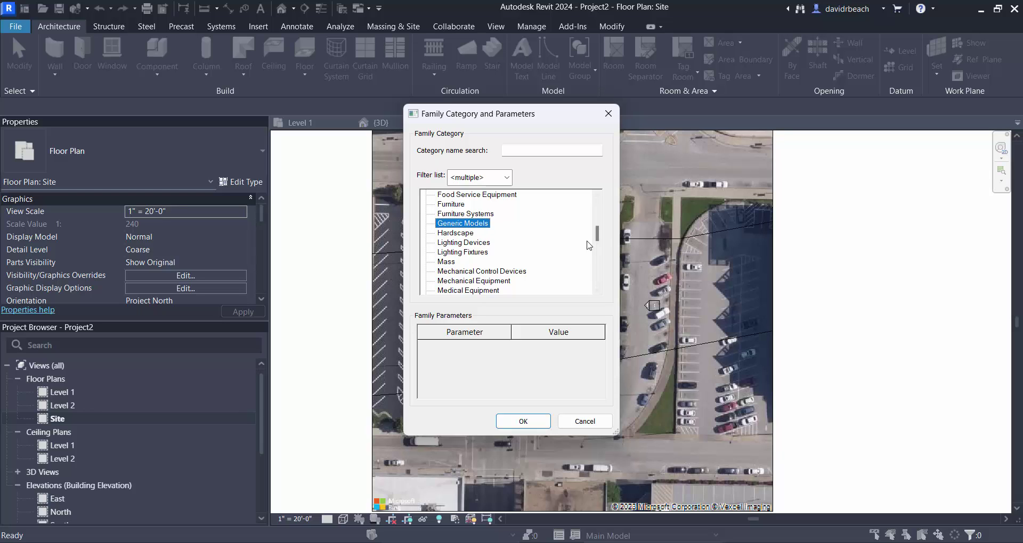
drag(598, 235, 600, 280)
click(459, 263)
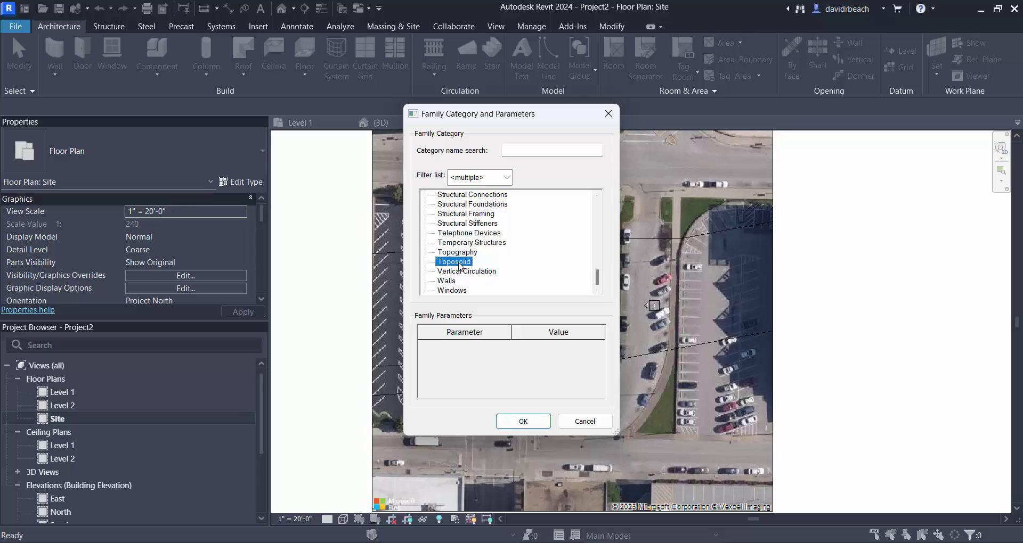
click(523, 420)
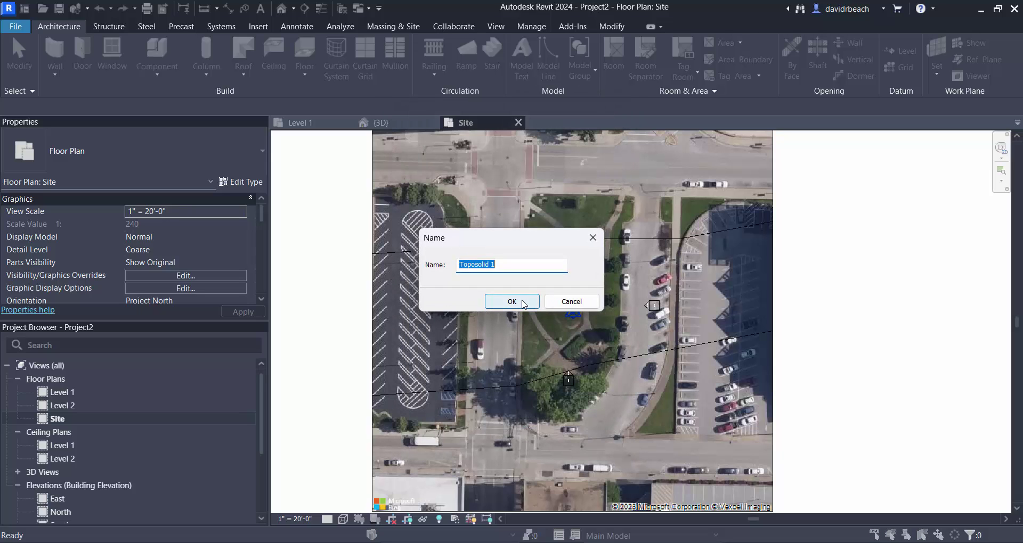
text(Building Void)
click(511, 301)
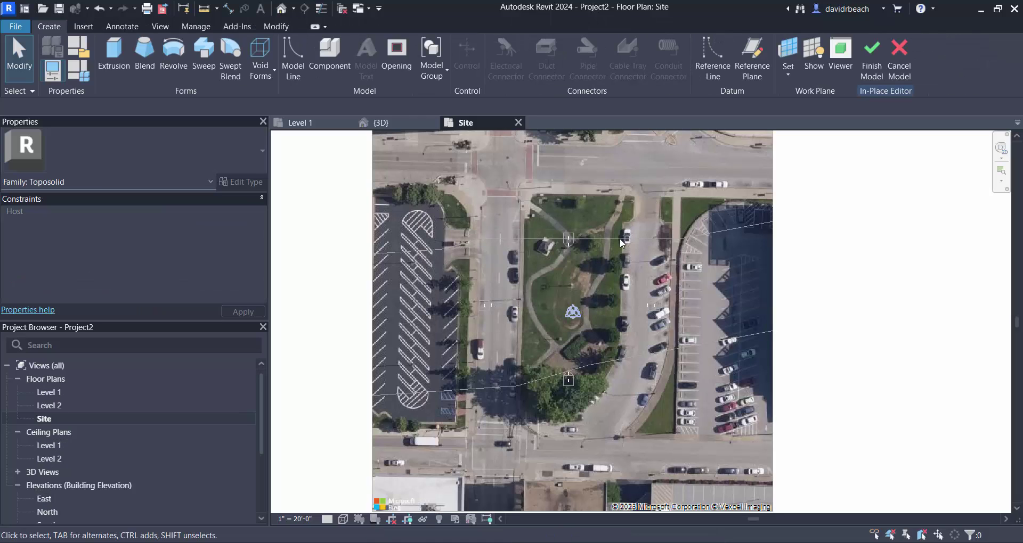
Start a void extrusion and sketch a rectangle over the central lawn of the park, from the small monument to the trees near the south end
click(261, 61)
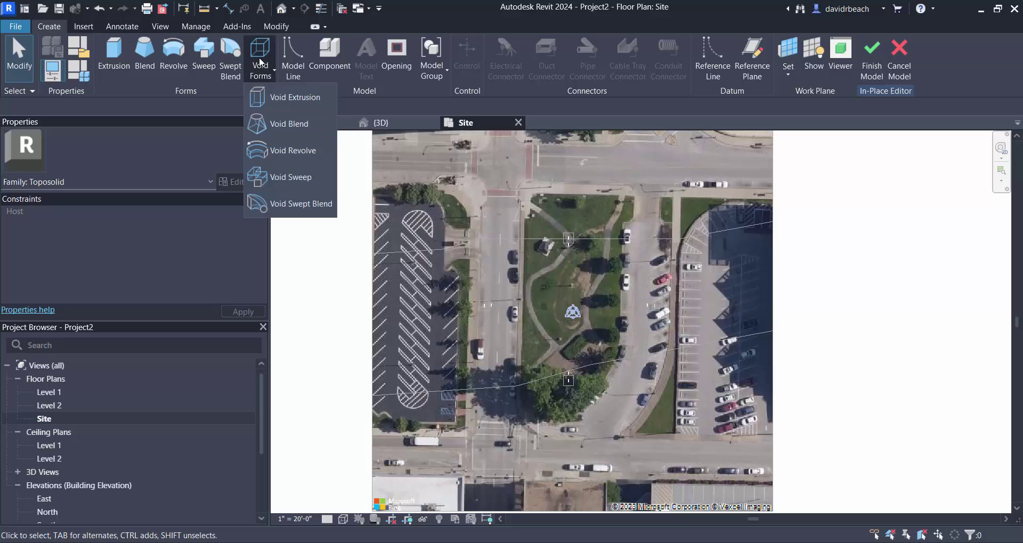
click(287, 97)
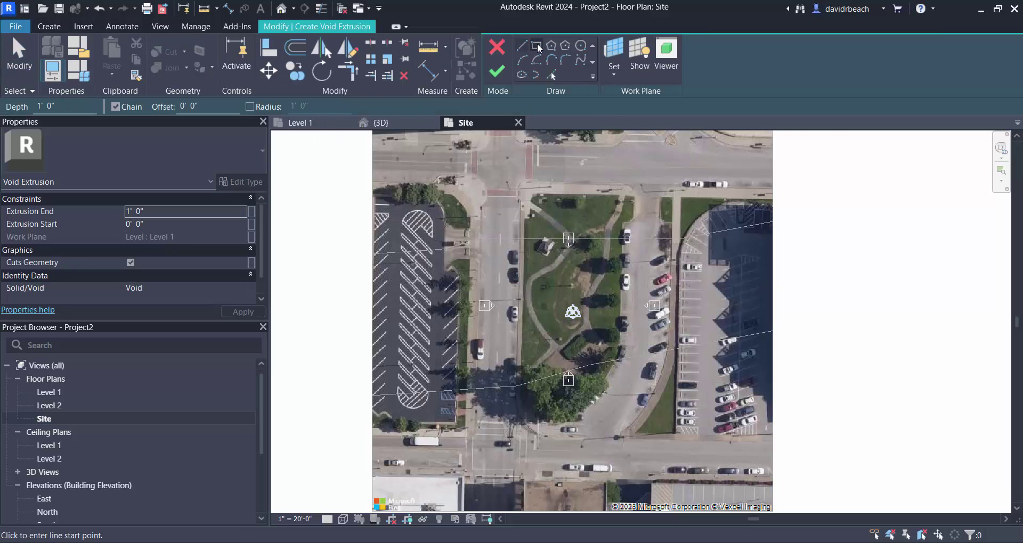
click(538, 48)
scroll(553, 262, up, 5)
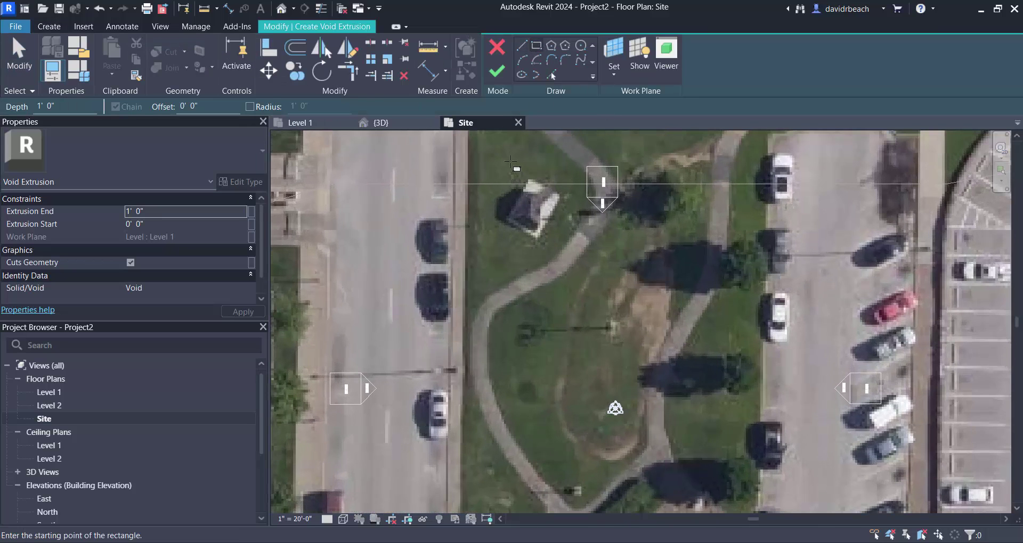
click(507, 164)
scroll(642, 368, down, 3)
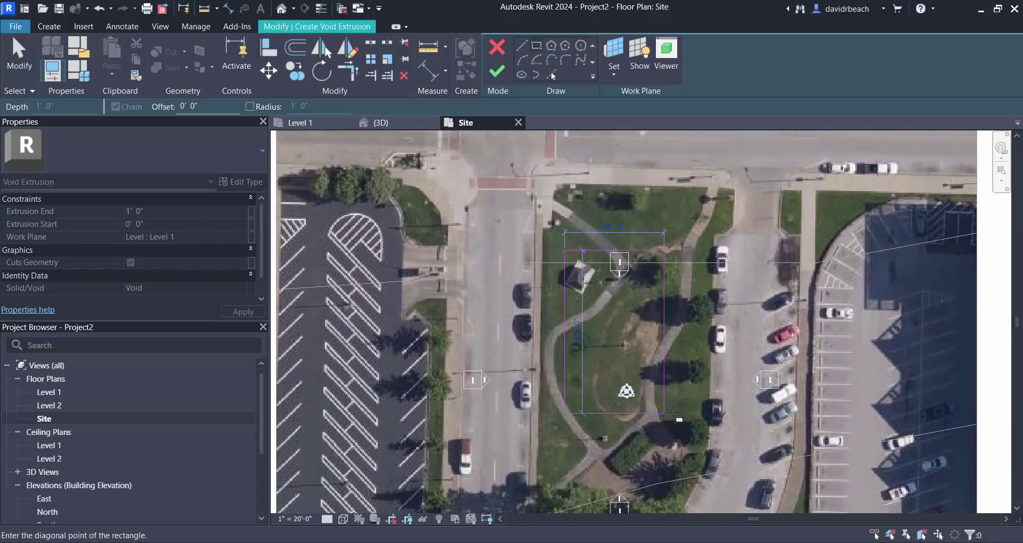
click(699, 428)
key(Escape)
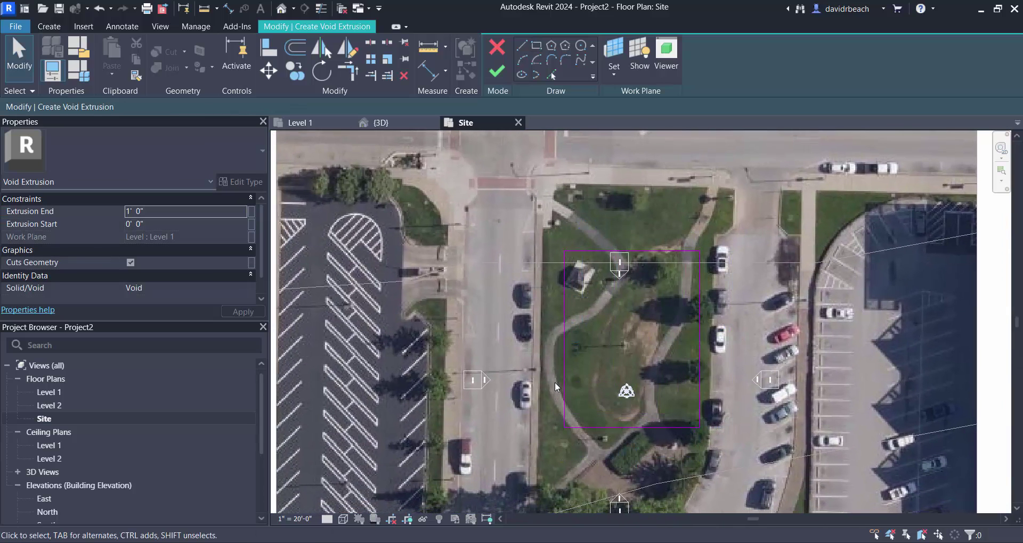
Finish the void sketch in the 3D view and stretch the void vertically through the toposolid, from about -12' 4" to about 36' 5"
click(381, 122)
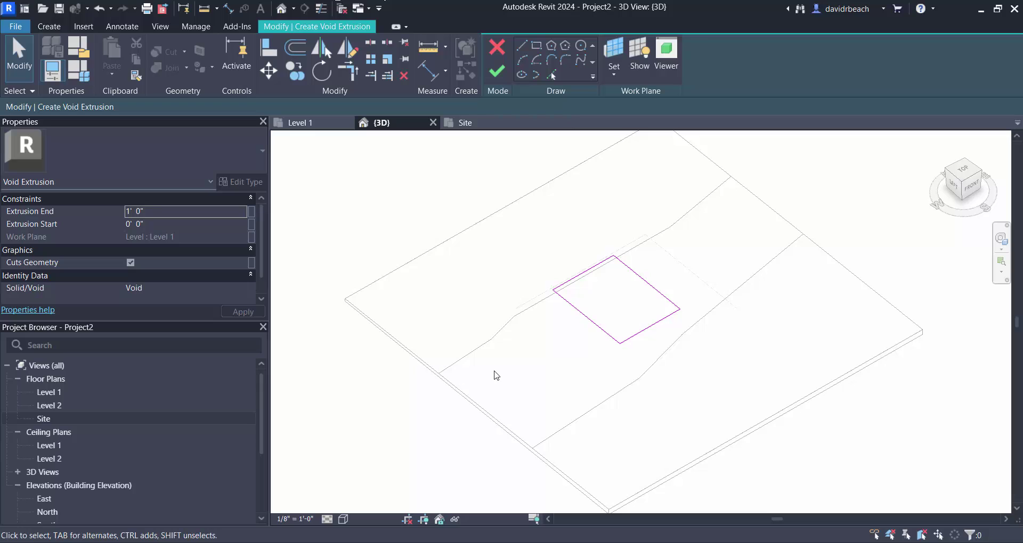
mouse_move(495, 376)
shift+middle_down()
mouse_move(586, 301)
mouse_move(580, 328)
mouse_move(589, 333)
shift+middle_up()
scroll(589, 334, up, 2)
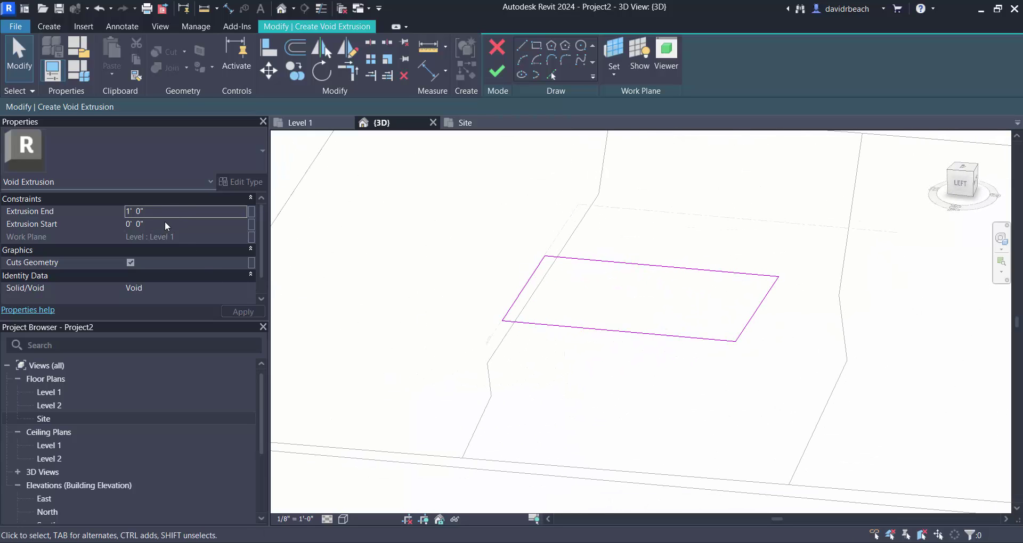
scroll(387, 266, down, 1)
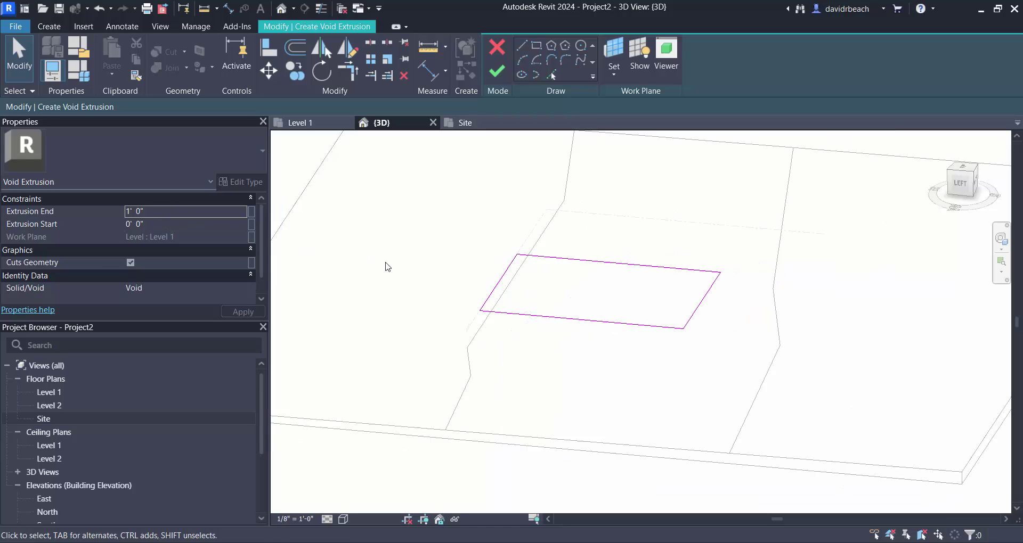
scroll(387, 267, down, 2)
click(496, 71)
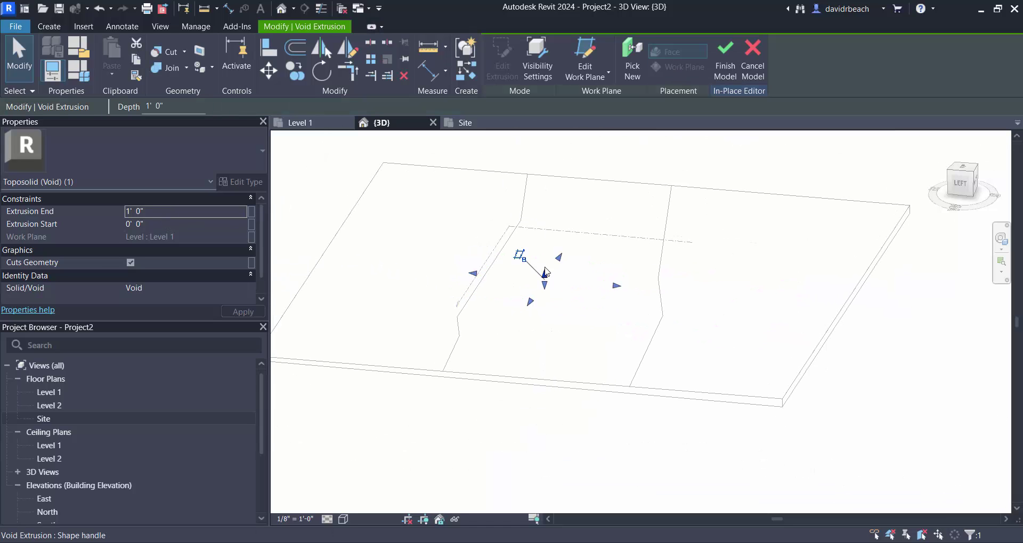
mouse_move(545, 271)
mouse_down()
mouse_move(533, 283)
mouse_move(546, 288)
mouse_move(539, 283)
mouse_up()
click(536, 423)
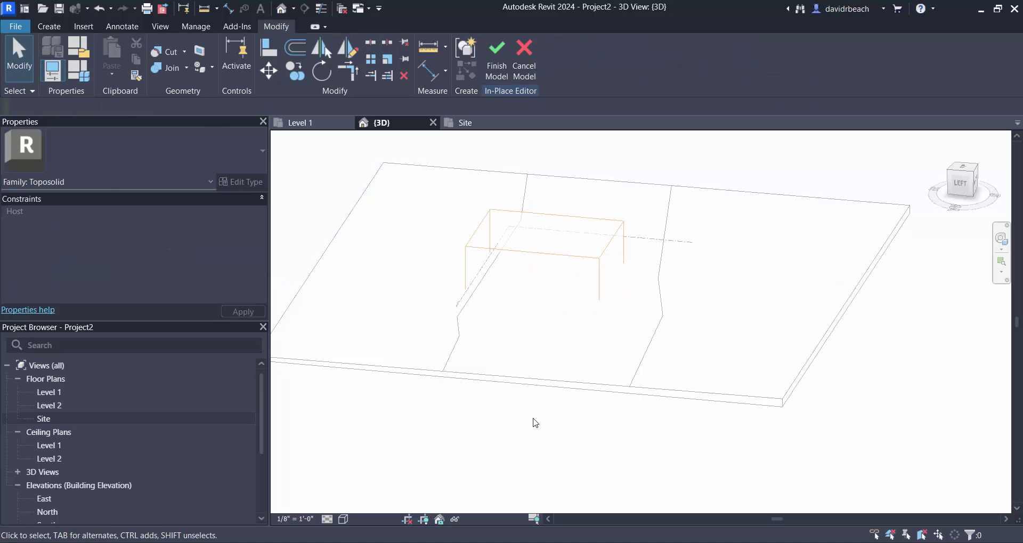
Try to finish the Building Void in-place model without first cutting the toposolid with the void
click(496, 67)
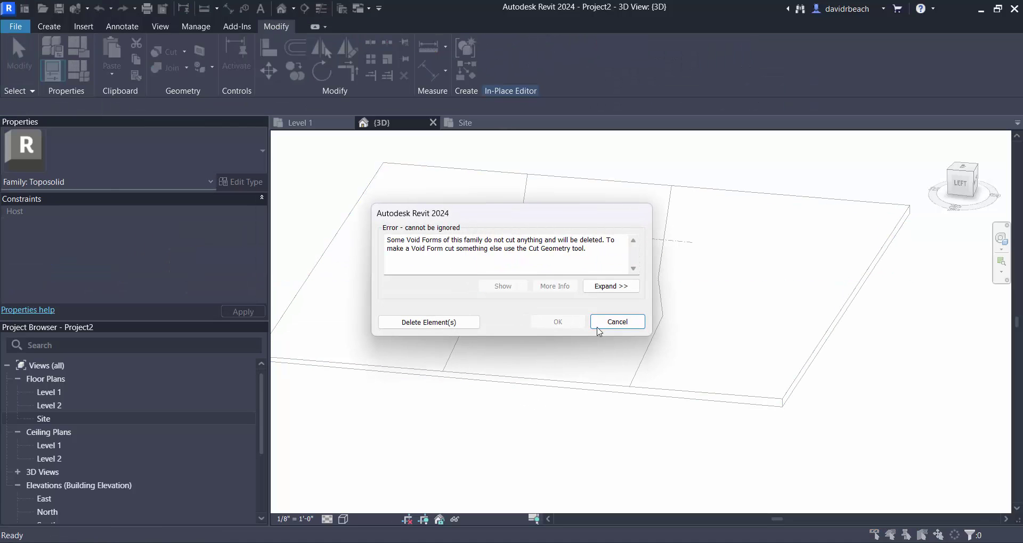
click(617, 322)
shift+middle_drag(530, 342, 500, 357)
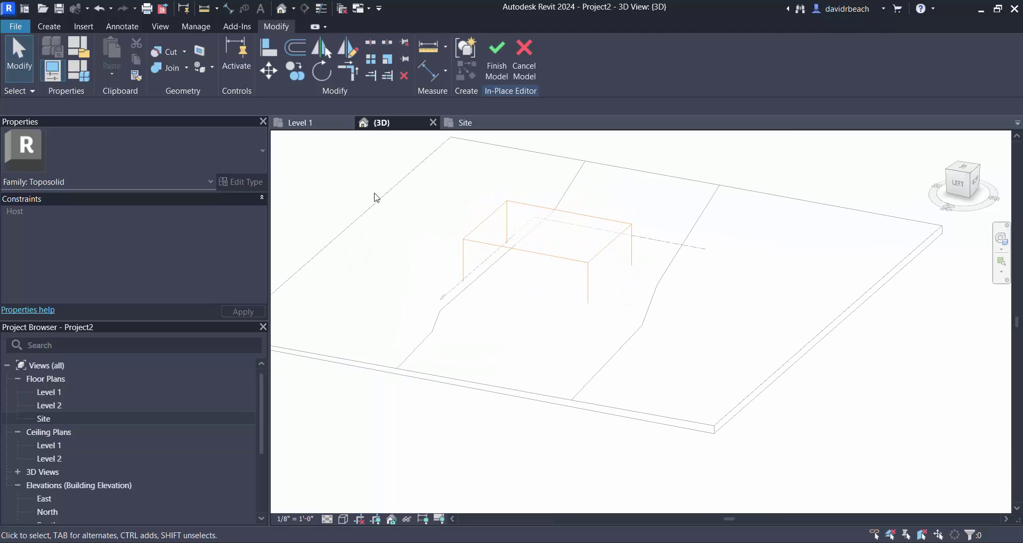
shift+middle_drag(374, 197, 376, 227)
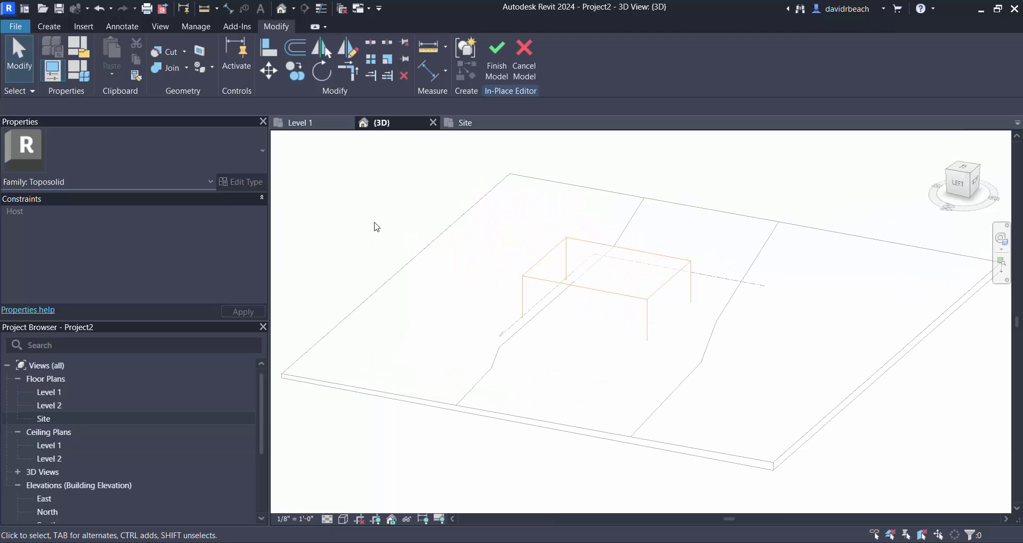
click(503, 74)
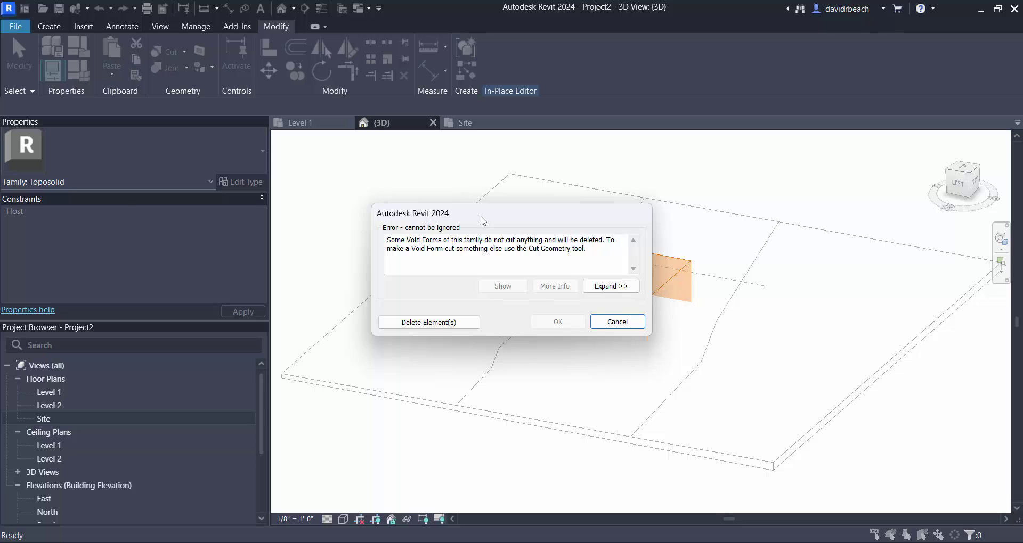
click(618, 322)
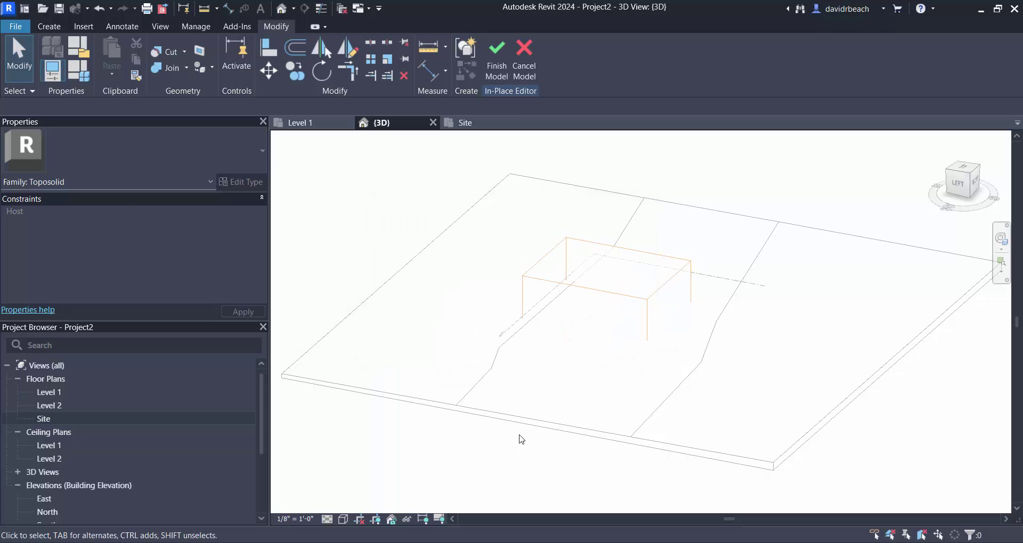
Cut the toposolid with the void extrusion using Cut Geometry, and finish the in-place model
click(169, 52)
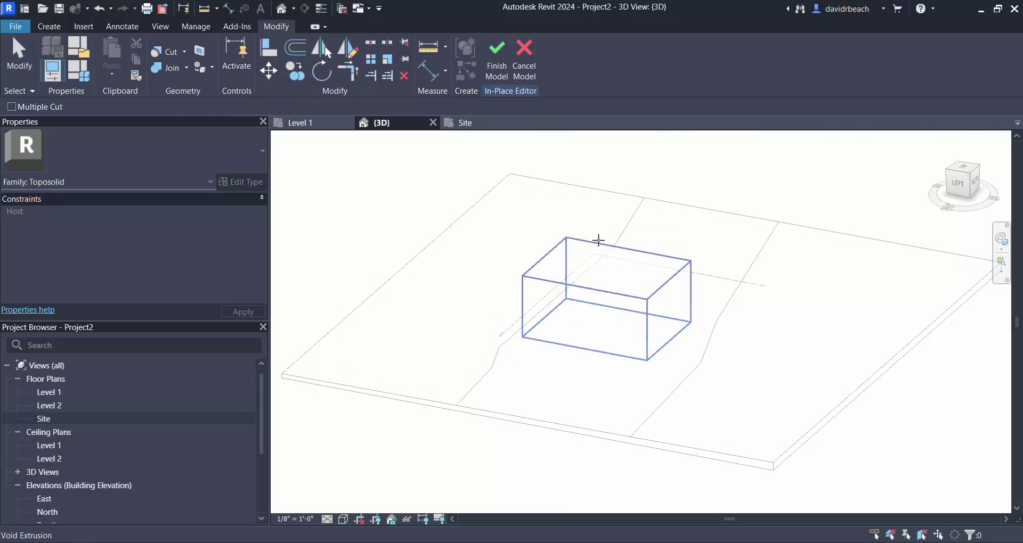
click(593, 245)
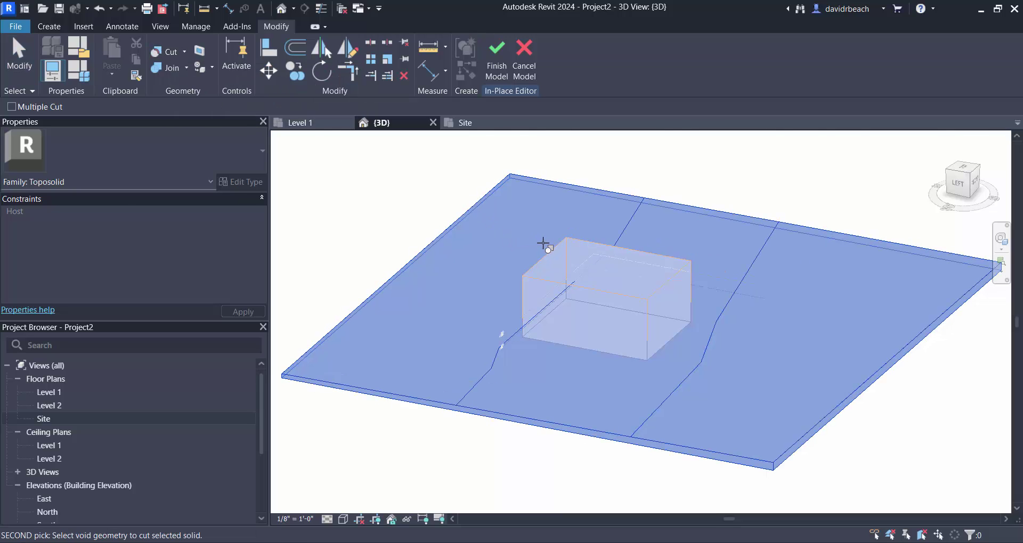
click(543, 243)
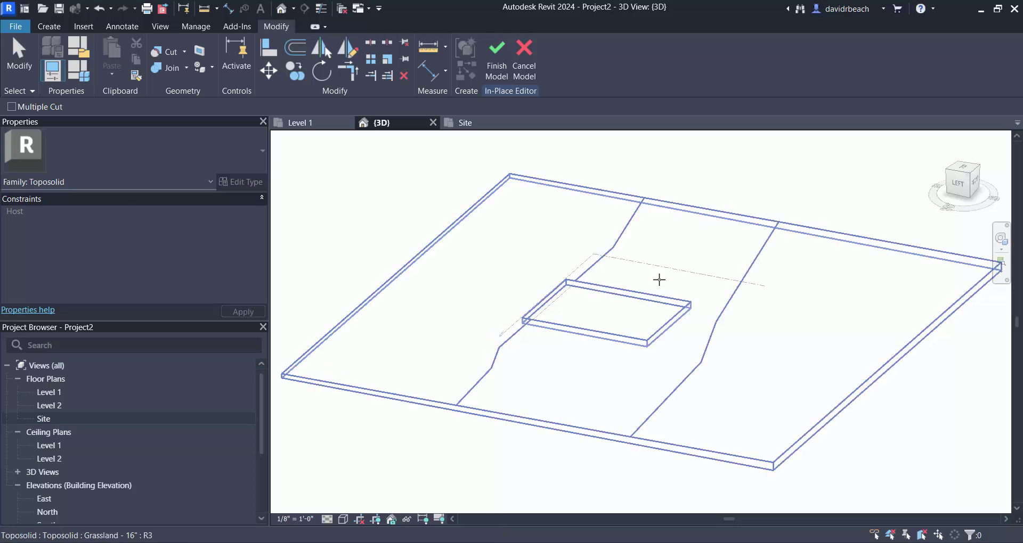
shift+middle_drag(493, 440, 494, 469)
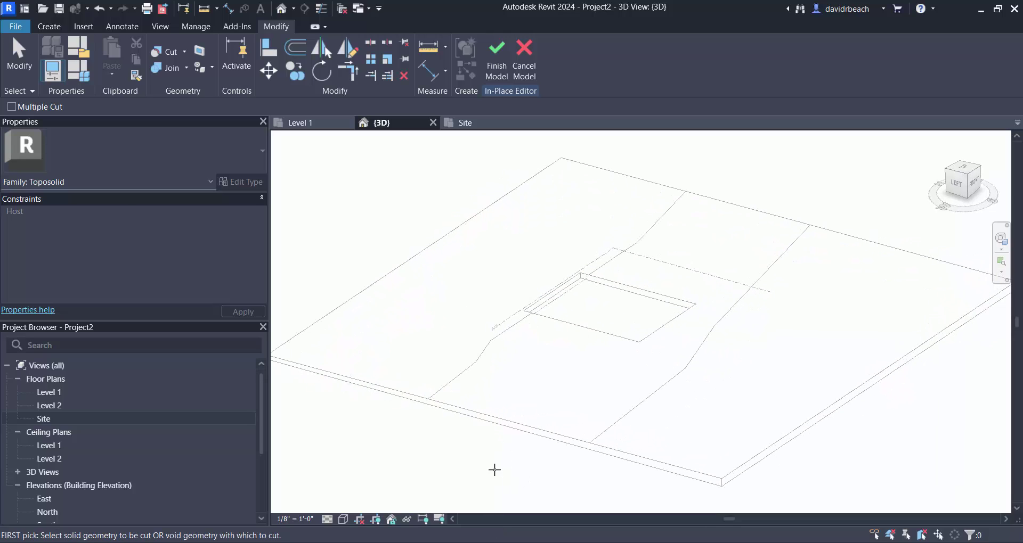
click(524, 55)
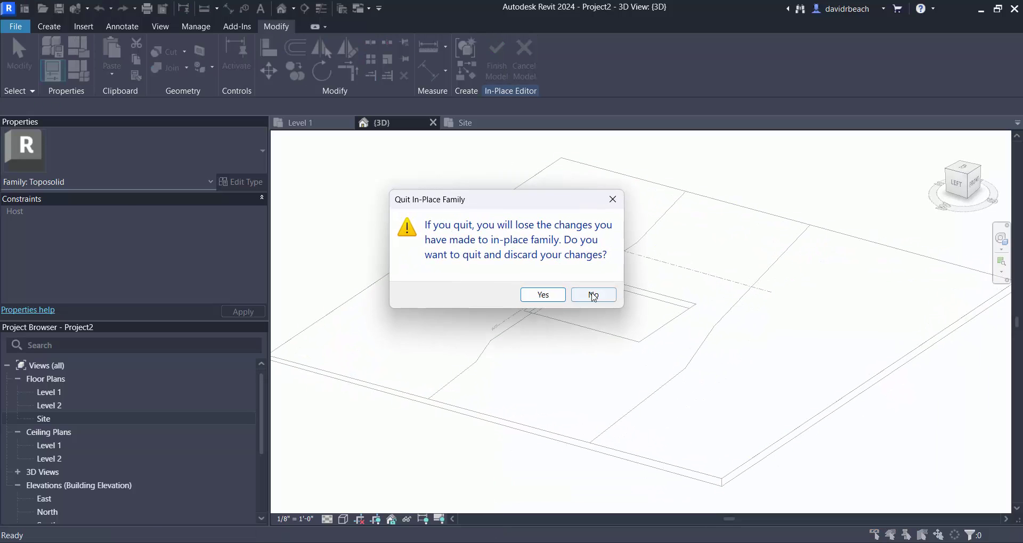
click(590, 292)
click(497, 56)
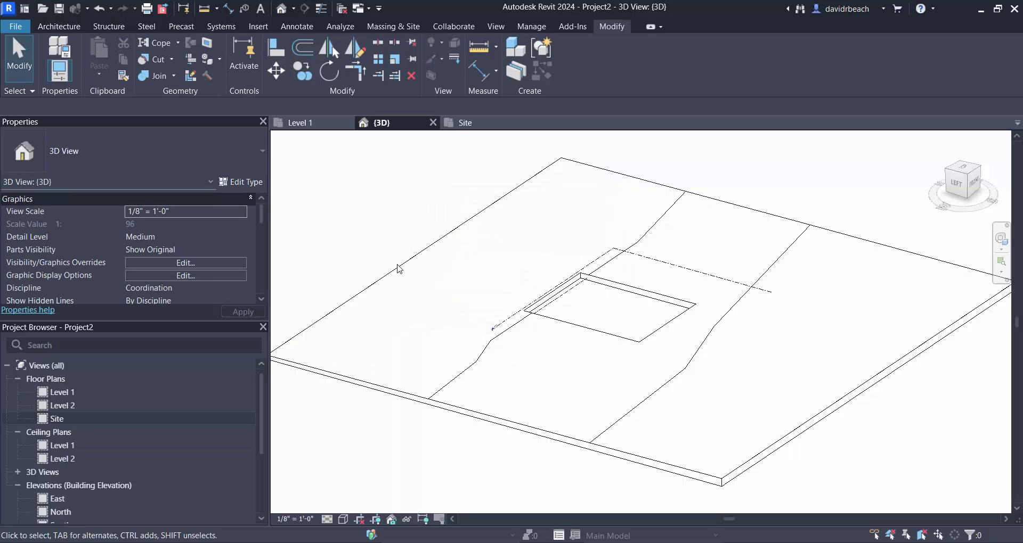
Set the 3D view's visual style to Textures and inspect the opening cut in the toposolid from several angles
click(343, 519)
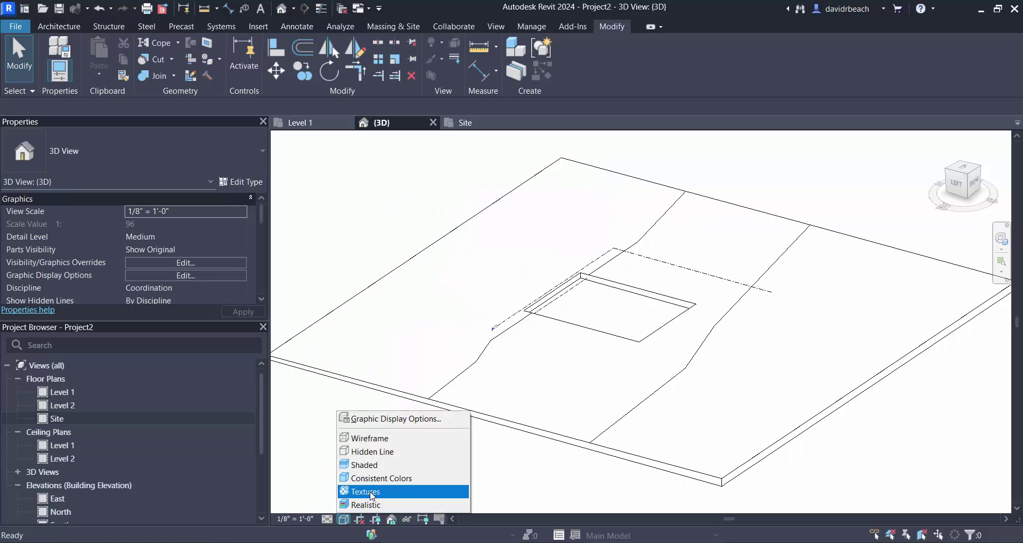
click(389, 491)
shift+middle_drag(506, 365, 587, 304)
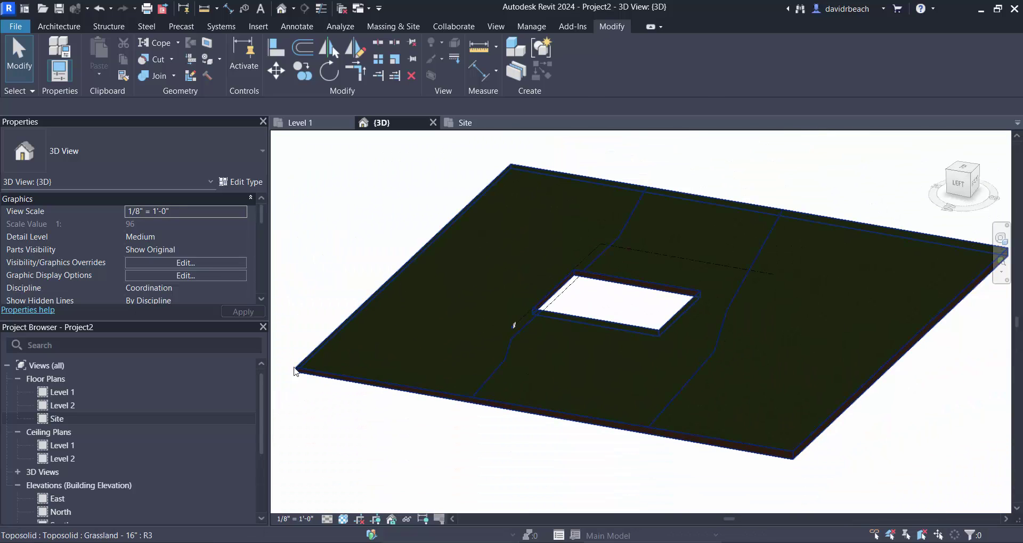
scroll(424, 360, up, 2)
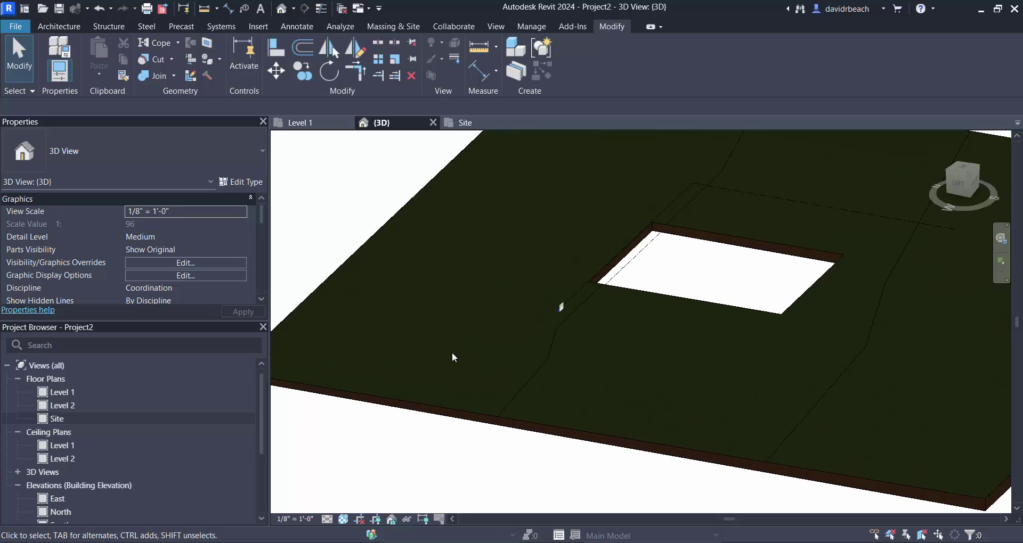
shift+middle_drag(452, 354, 543, 319)
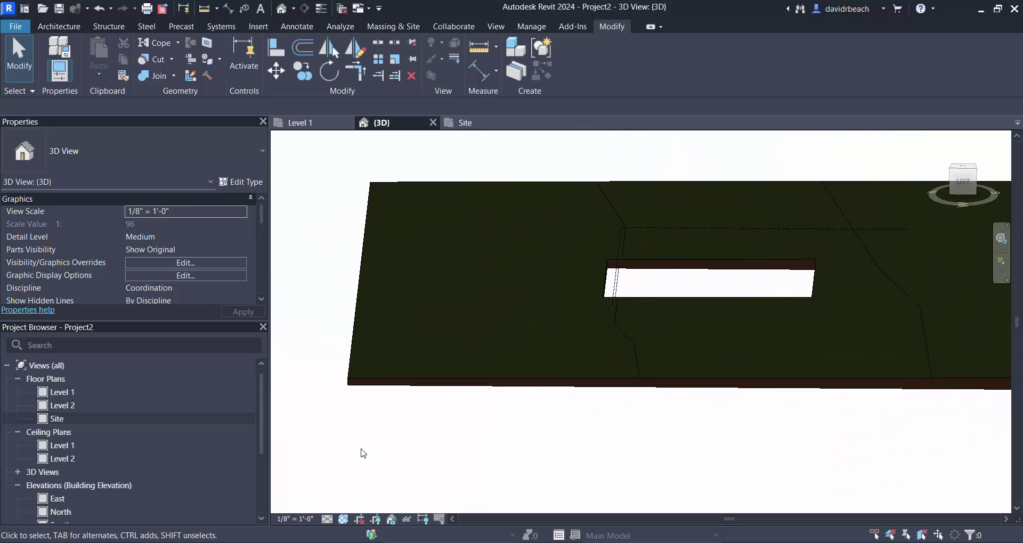
shift+middle_drag(362, 453, 330, 386)
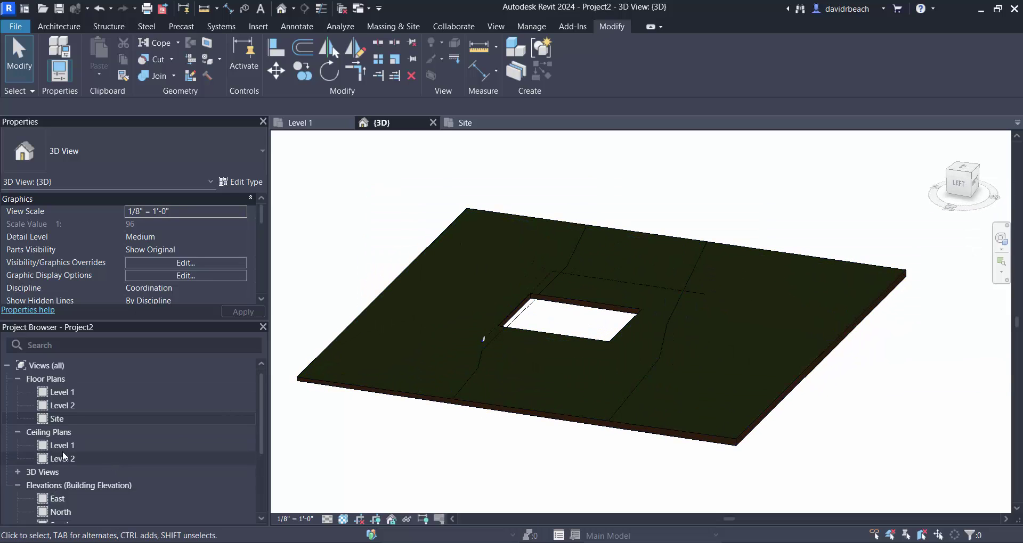
Check the toposolid against Level 1 and Level 2 in the East elevation and return to the 3D view
double_click(53, 500)
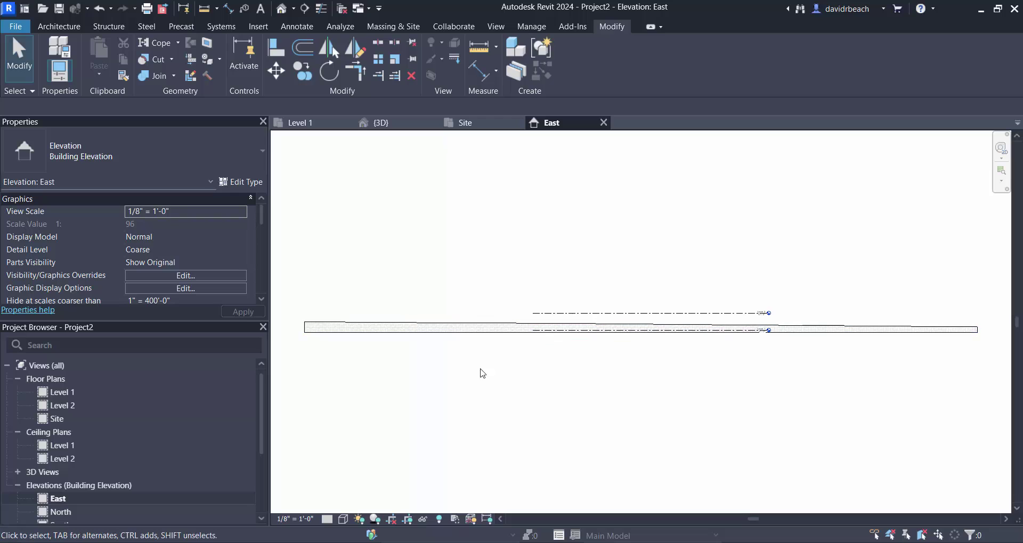
scroll(724, 336, down, 2)
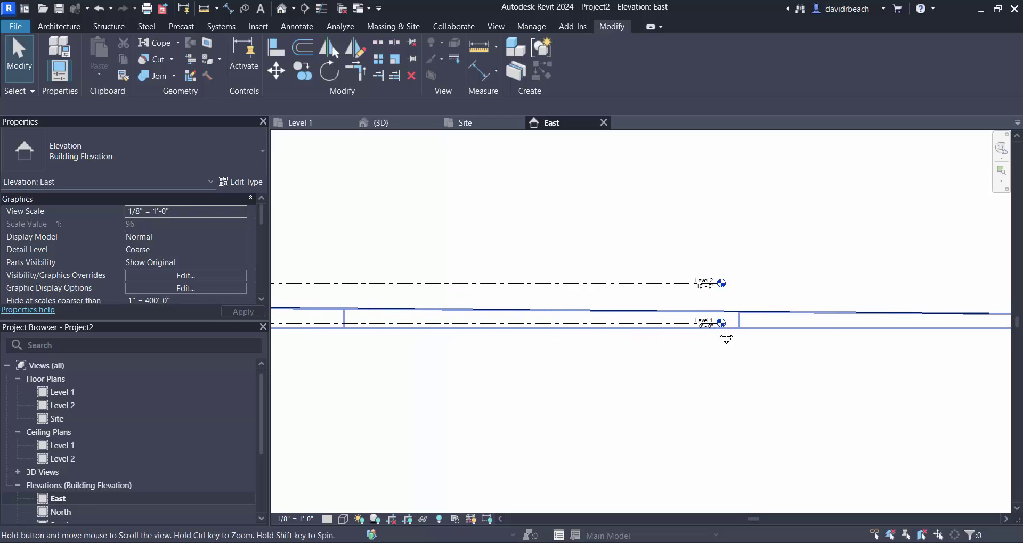
scroll(558, 287, down, 2)
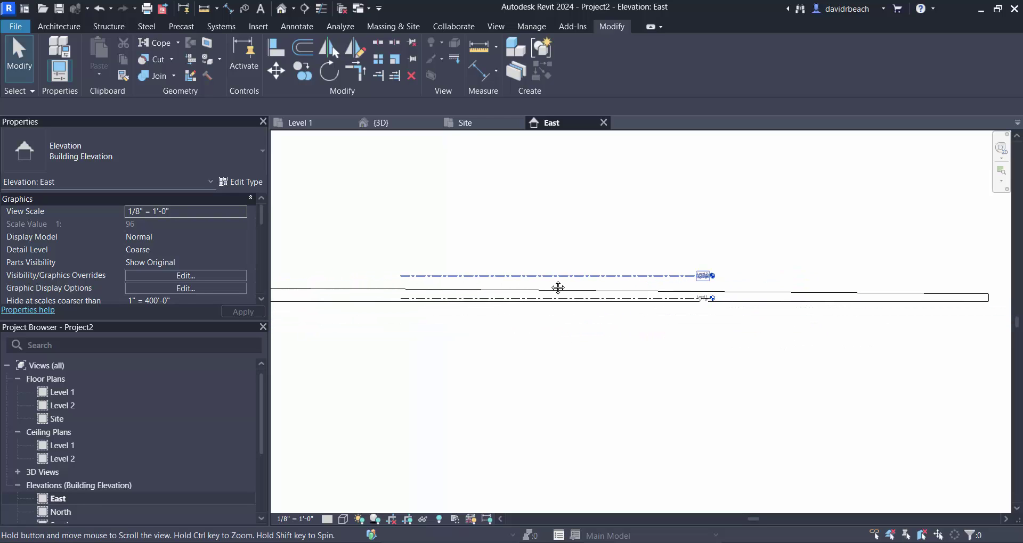
click(283, 9)
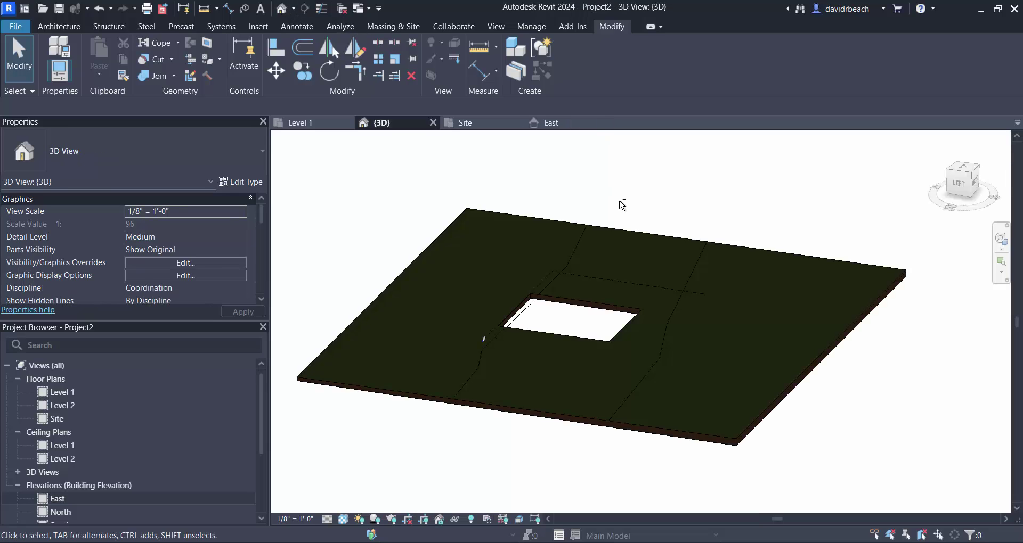
Edit the Building Void in place and set its void extrusion to start at 0' and end at 20'
click(592, 300)
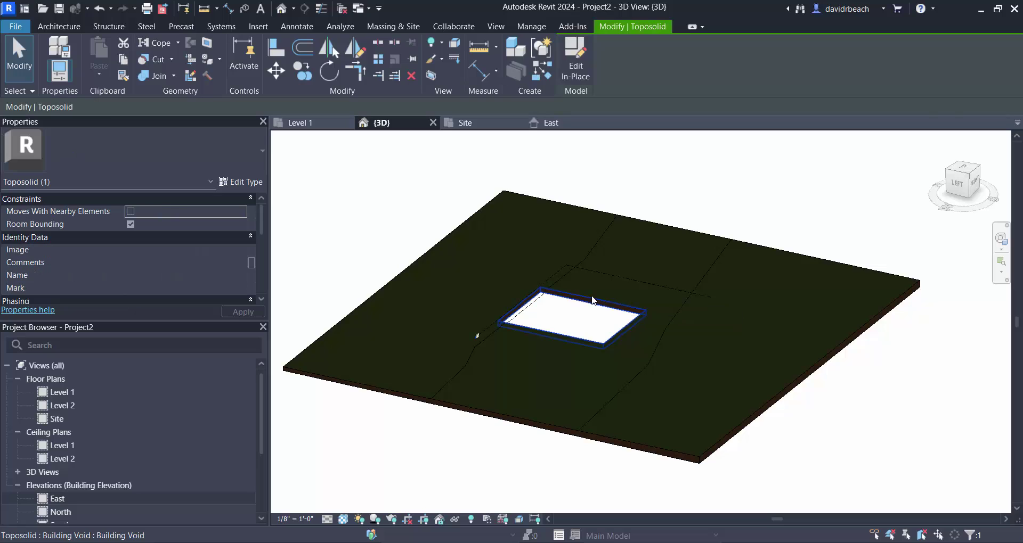
scroll(559, 310, up, 3)
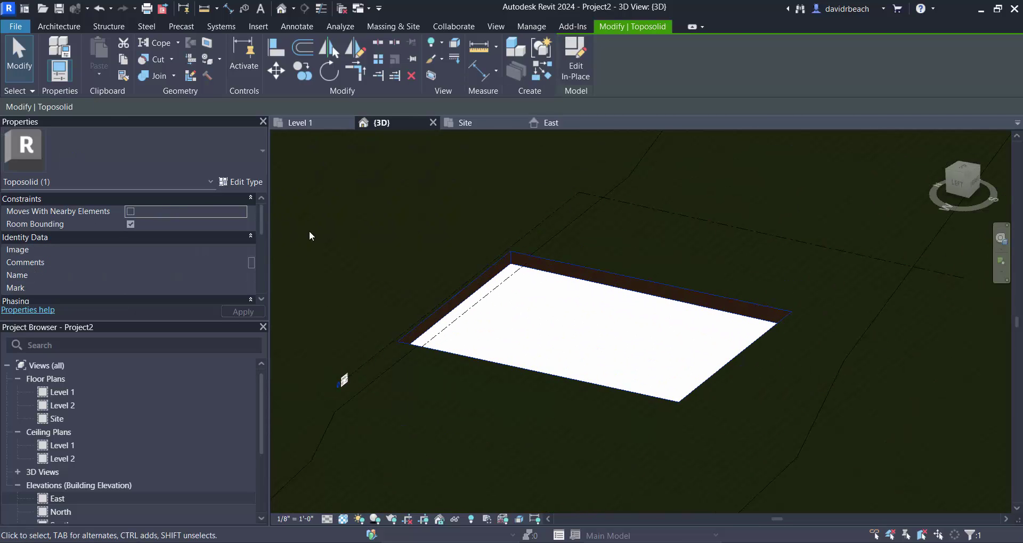
click(580, 59)
click(574, 263)
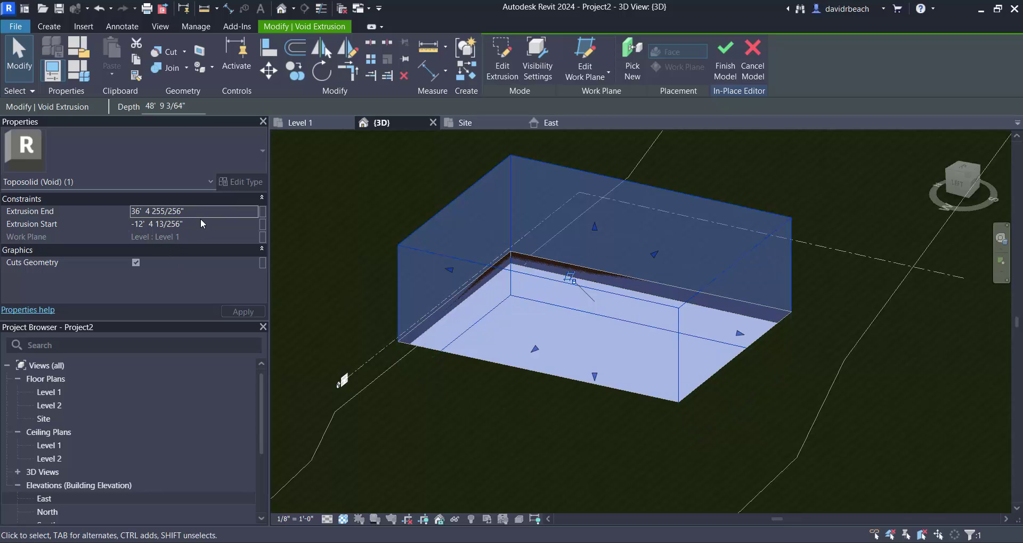
click(208, 223)
text(0)
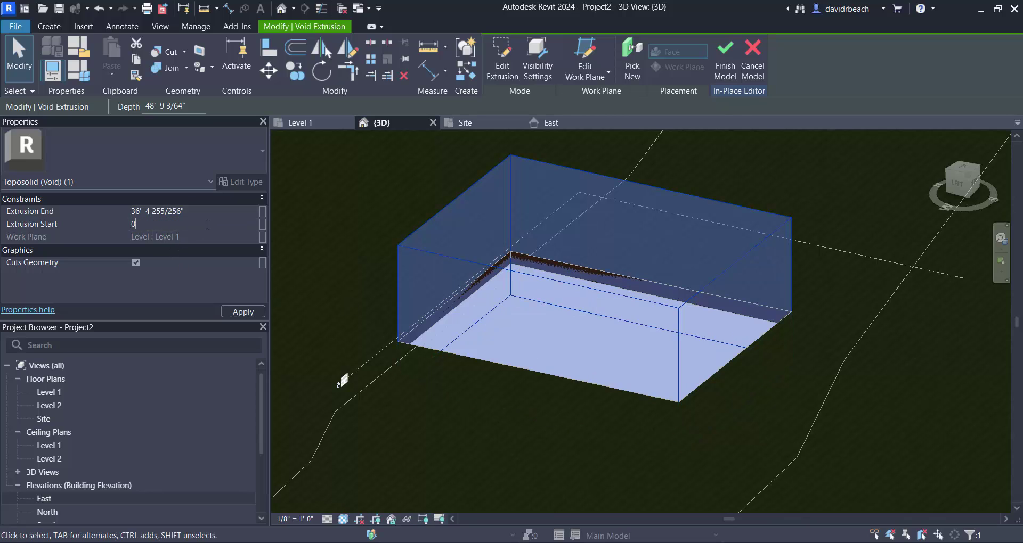
key(Return)
click(242, 212)
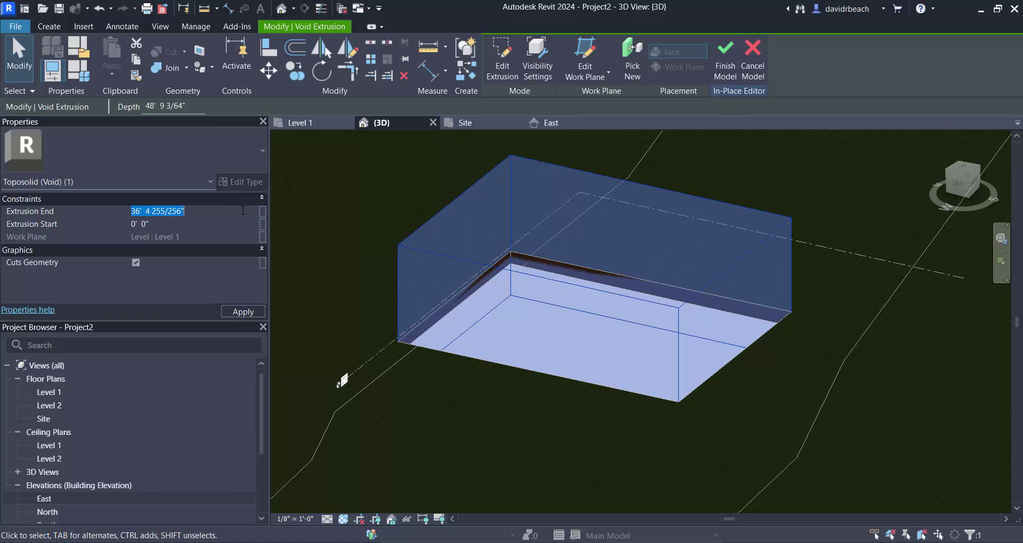
text(20'  0)
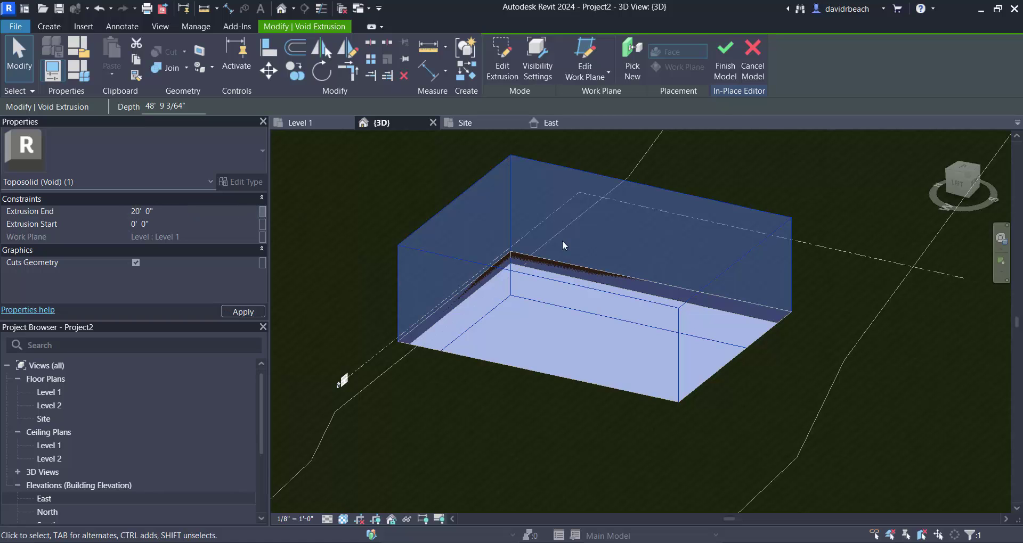
Finish the in-place void model and inspect the recess in the toposolid in 3D
scroll(662, 267, down, 3)
click(340, 490)
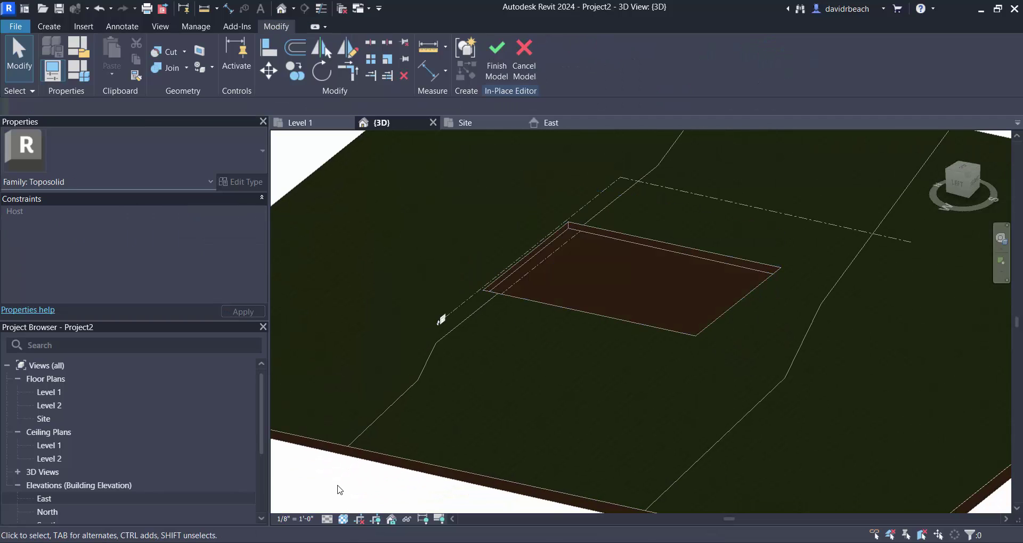
click(501, 69)
scroll(449, 260, down, 2)
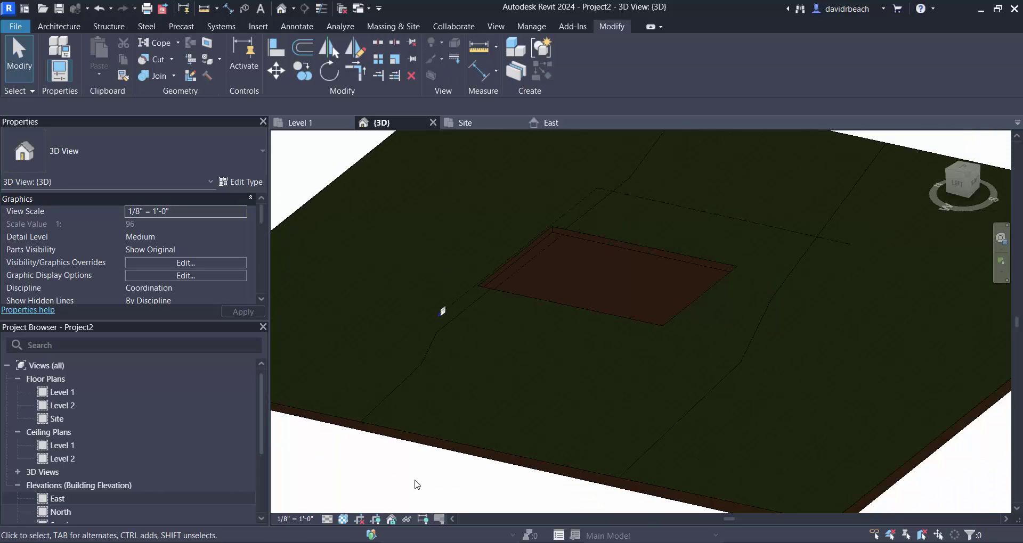
shift+middle_drag(424, 483, 429, 437)
In the East elevation, move the toposolid straight up about 3'
double_click(63, 496)
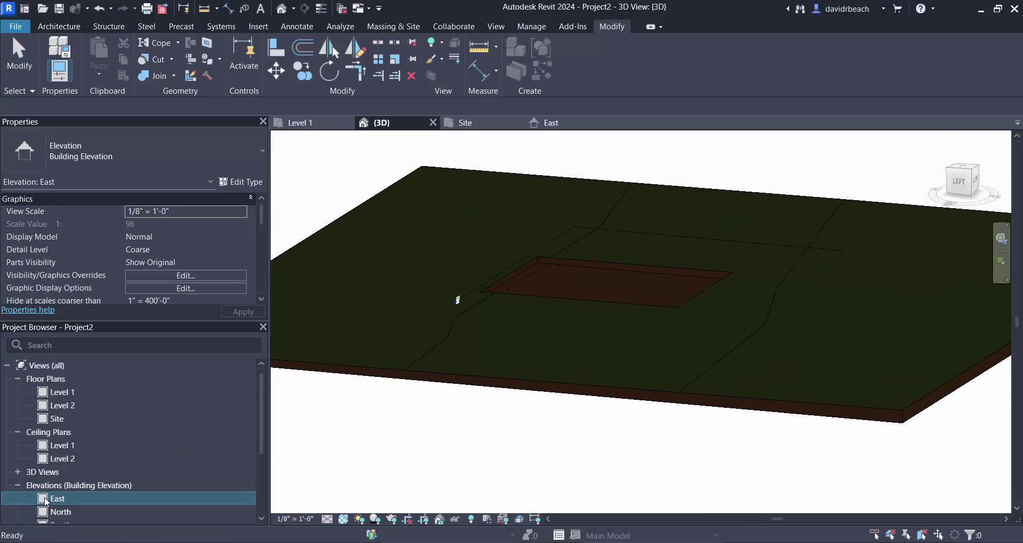
click(825, 297)
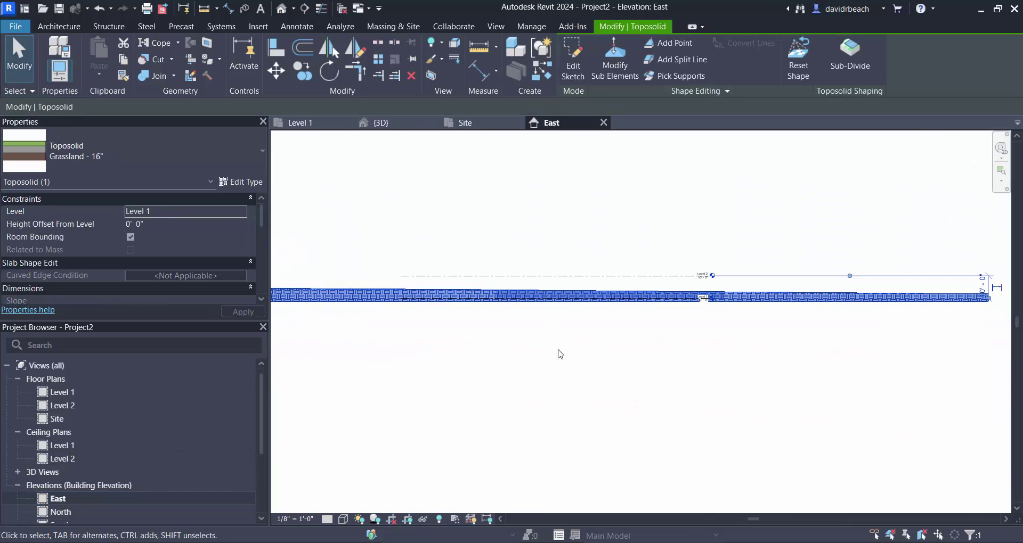
click(276, 70)
scroll(741, 274, up, 3)
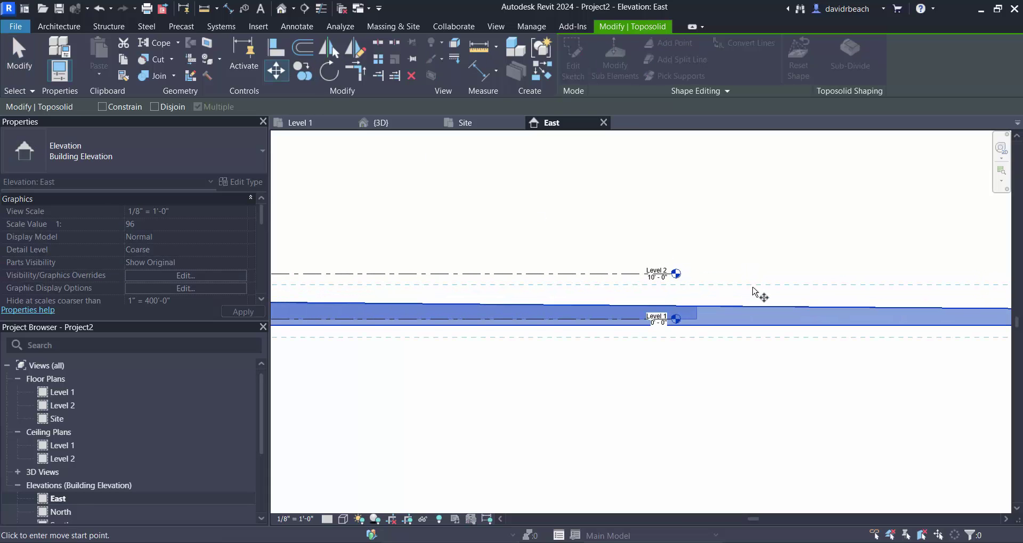
click(758, 308)
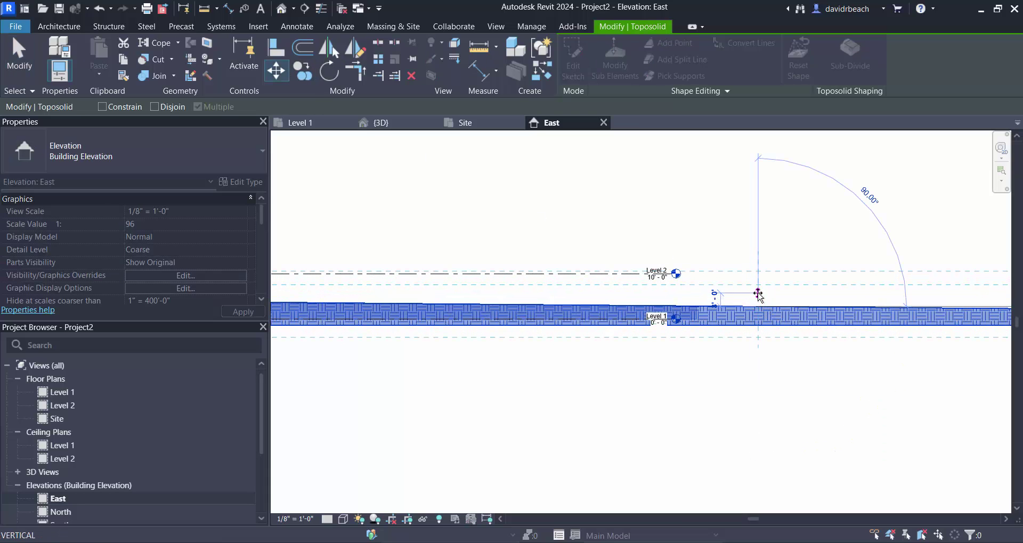
click(757, 294)
click(743, 389)
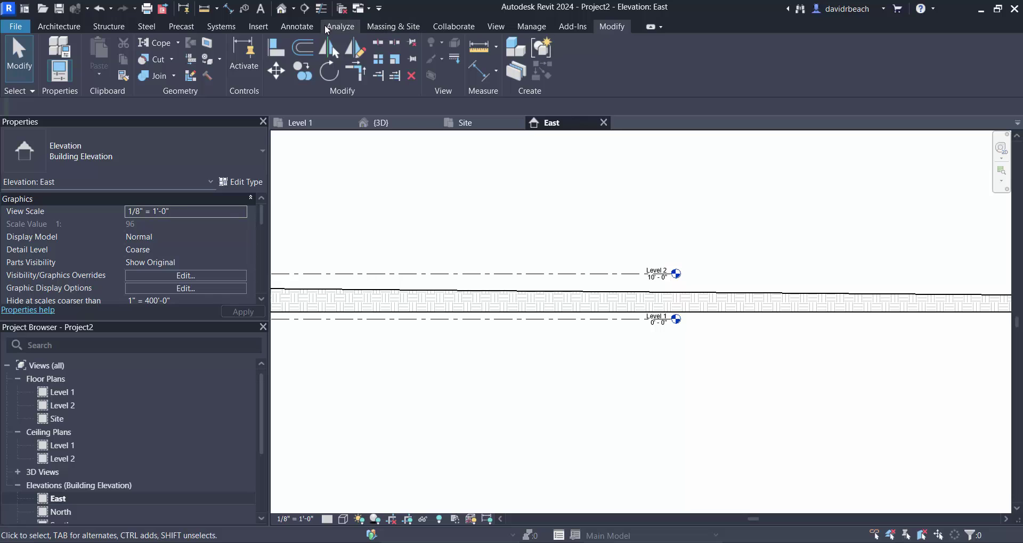
Inspect the opening in the raised toposolid in 3D, and show its editable points and edges with Modify Sub Elements
click(282, 8)
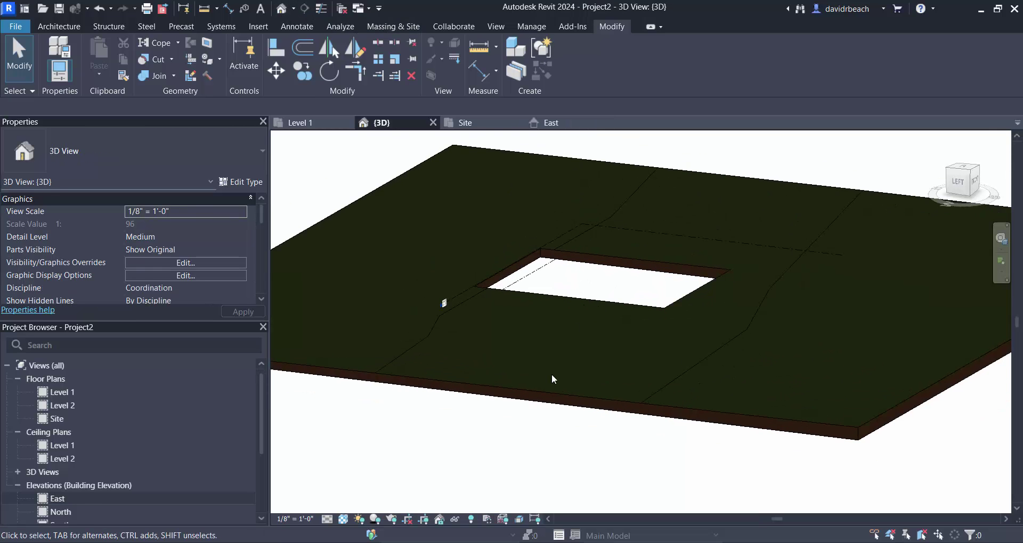
shift+middle_drag(573, 334, 671, 338)
scroll(672, 352, down, 3)
click(651, 396)
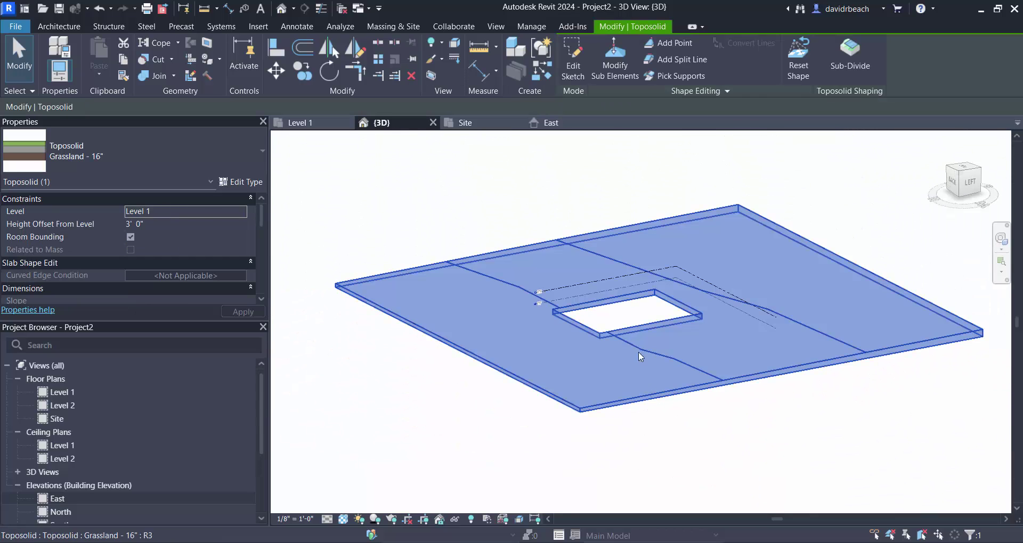
click(615, 58)
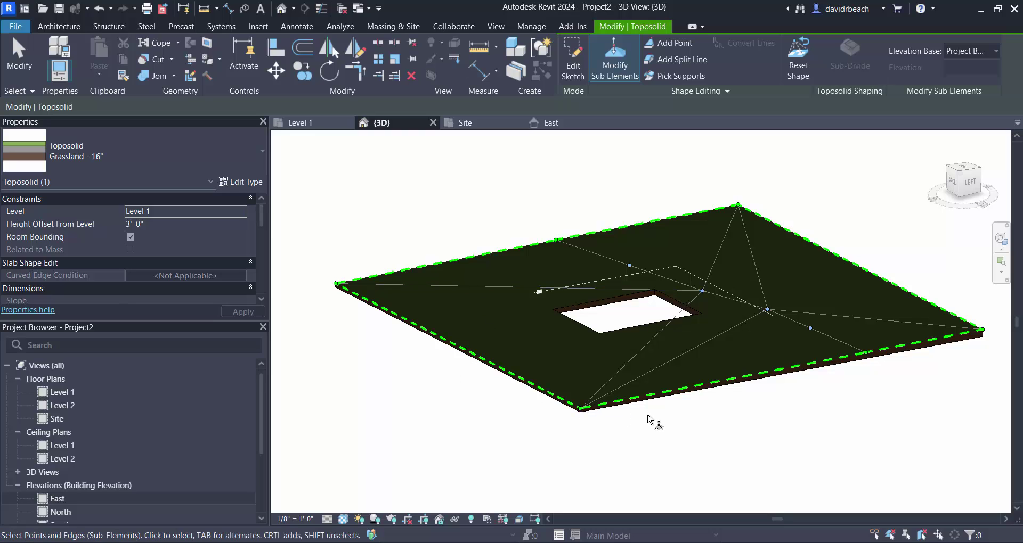
shift+middle_drag(534, 414, 430, 404)
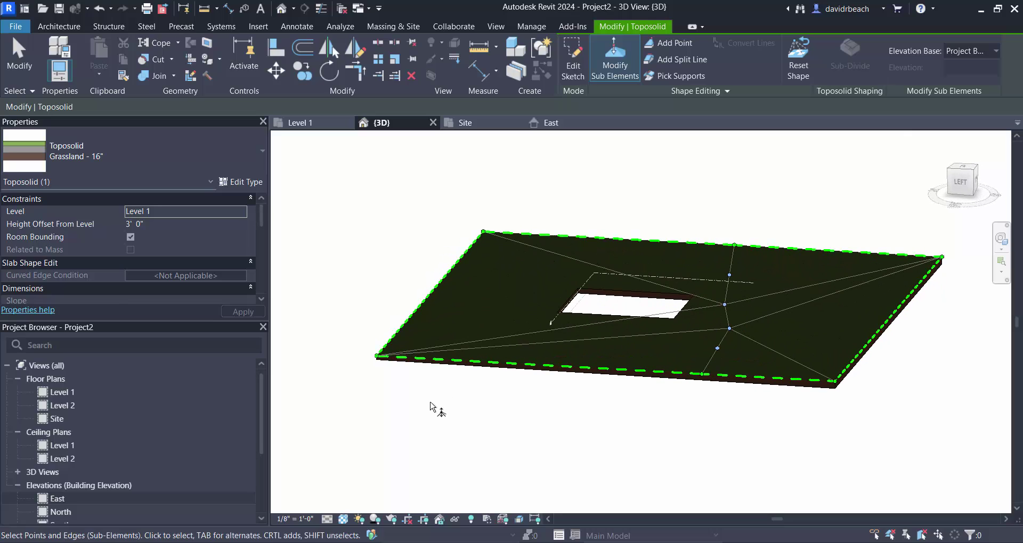
click(590, 212)
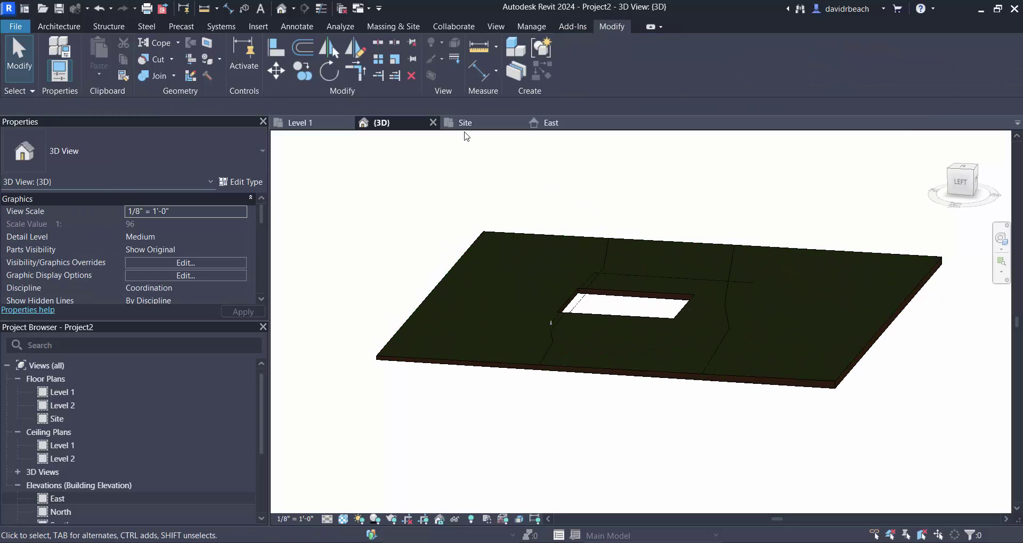
Undo the toposolid's upward move and check the building recess in the 3D view
scroll(571, 185, down, 2)
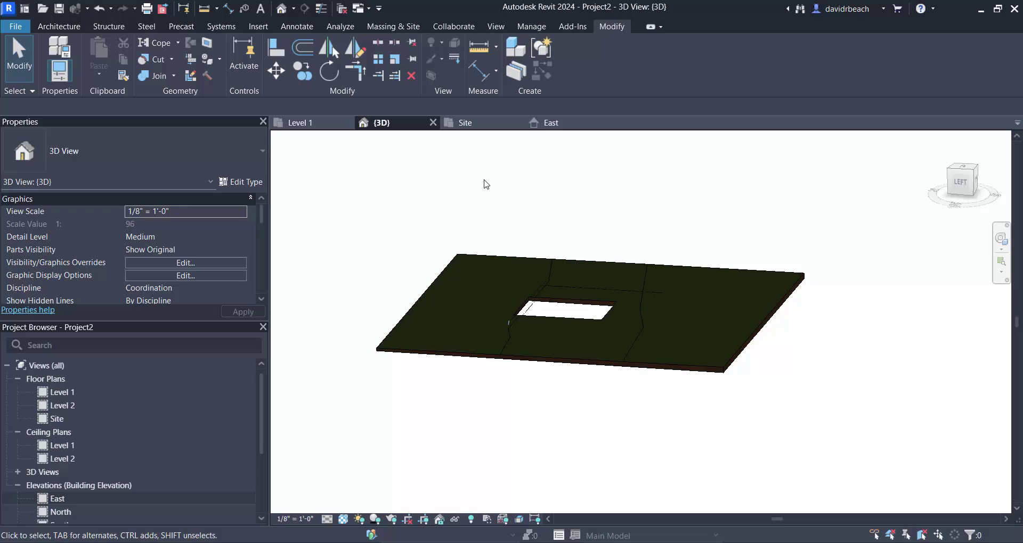
shift+middle_drag(732, 271, 538, 263)
scroll(562, 263, up, 3)
scroll(561, 261, down, 2)
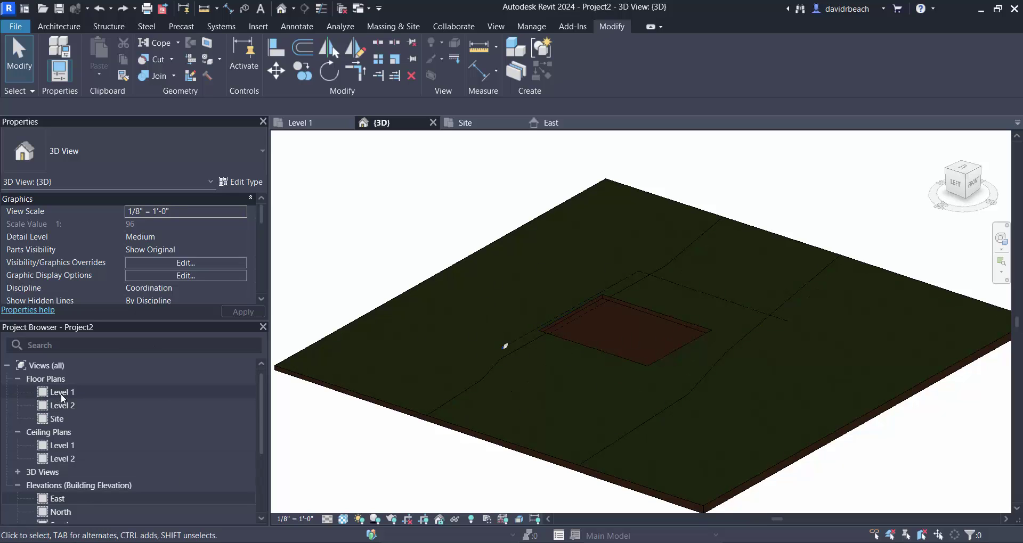
In the Site plan, select the toposolid near the street intersection and start a Sub-Divide boundary on it
click(51, 422)
scroll(436, 292, down, 3)
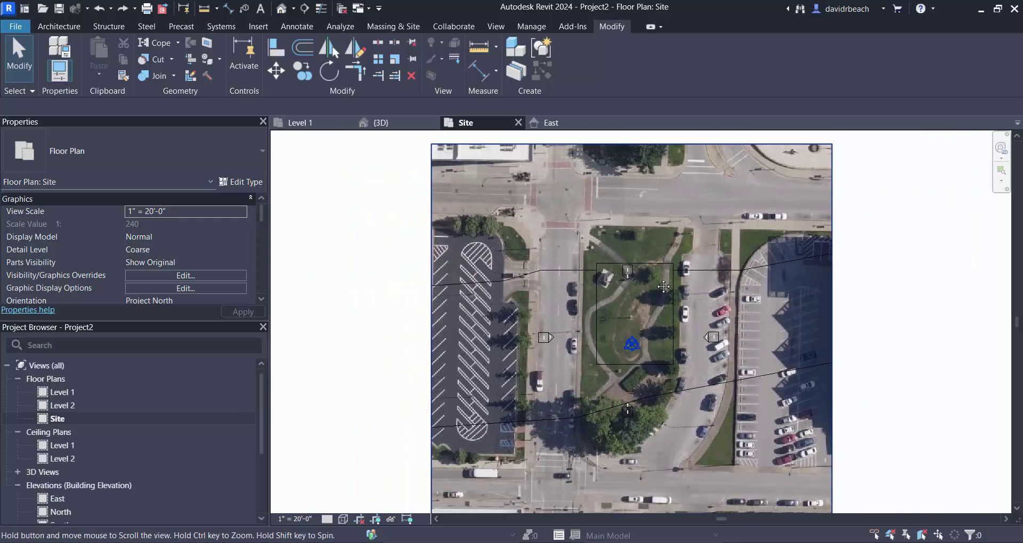
scroll(609, 238, up, 5)
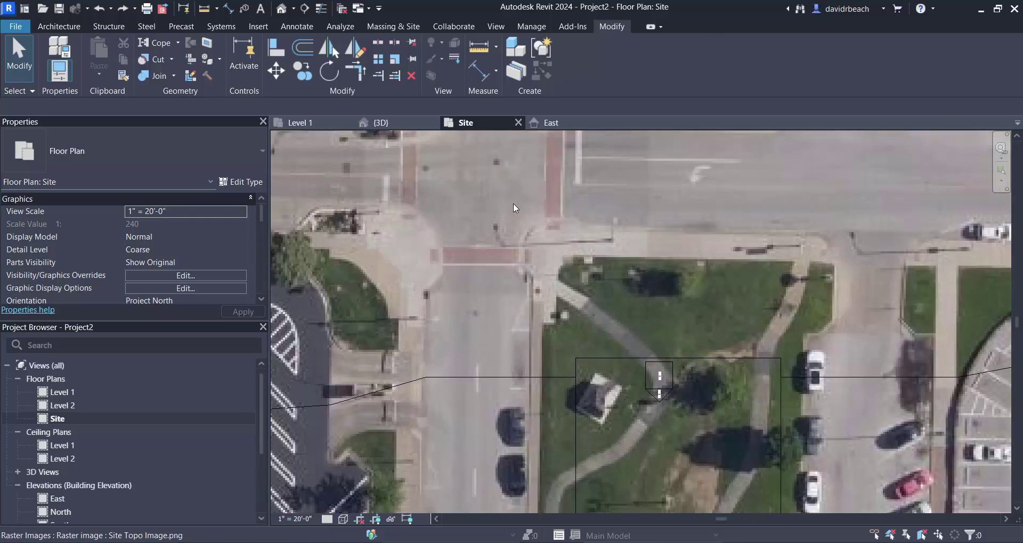
middle_drag(513, 208, 541, 340)
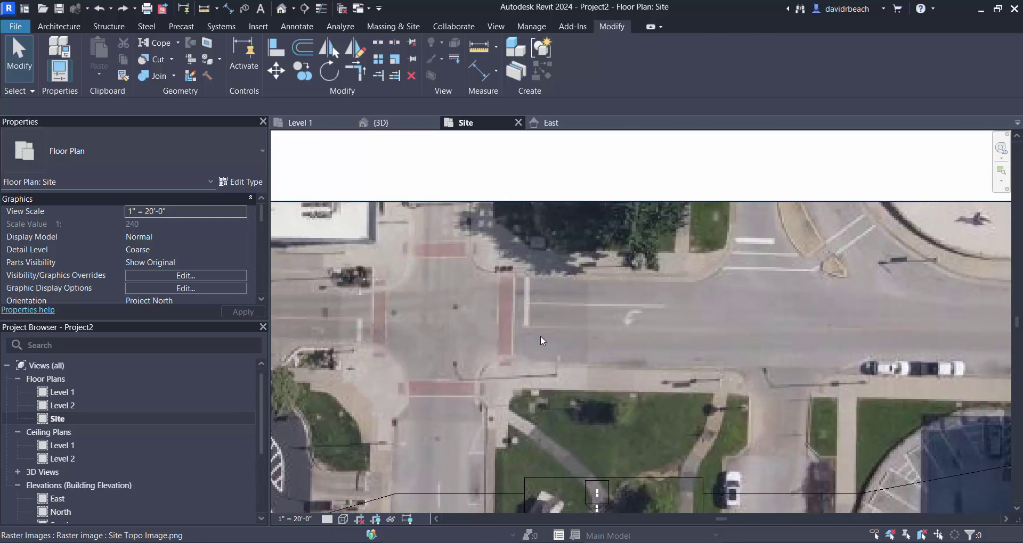
middle_drag(496, 300, 613, 314)
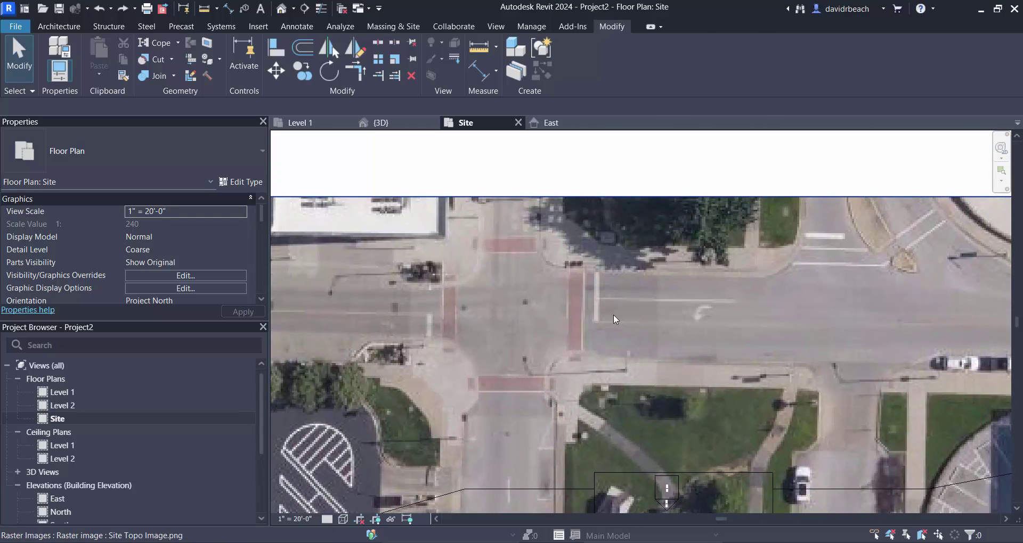
scroll(612, 314, up, 1)
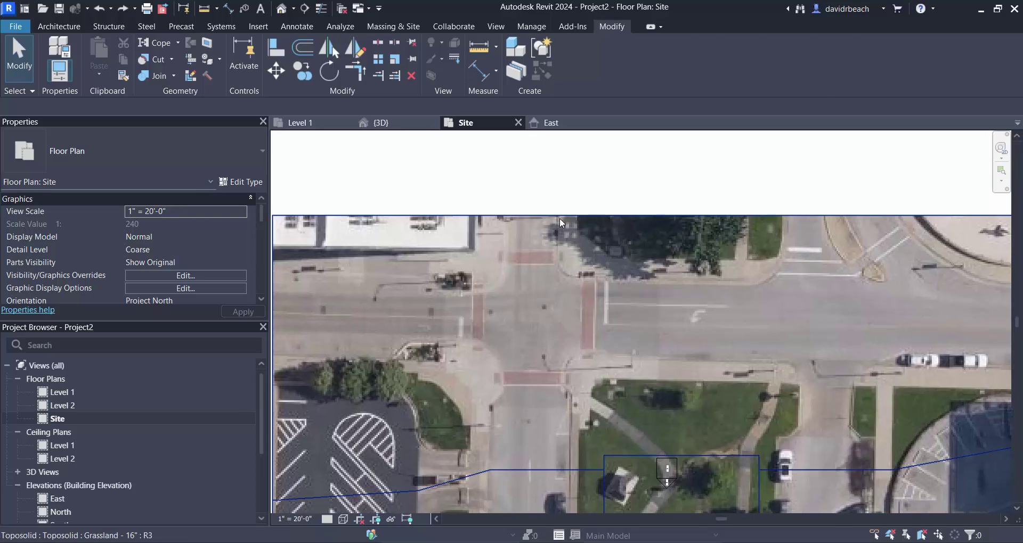
click(559, 217)
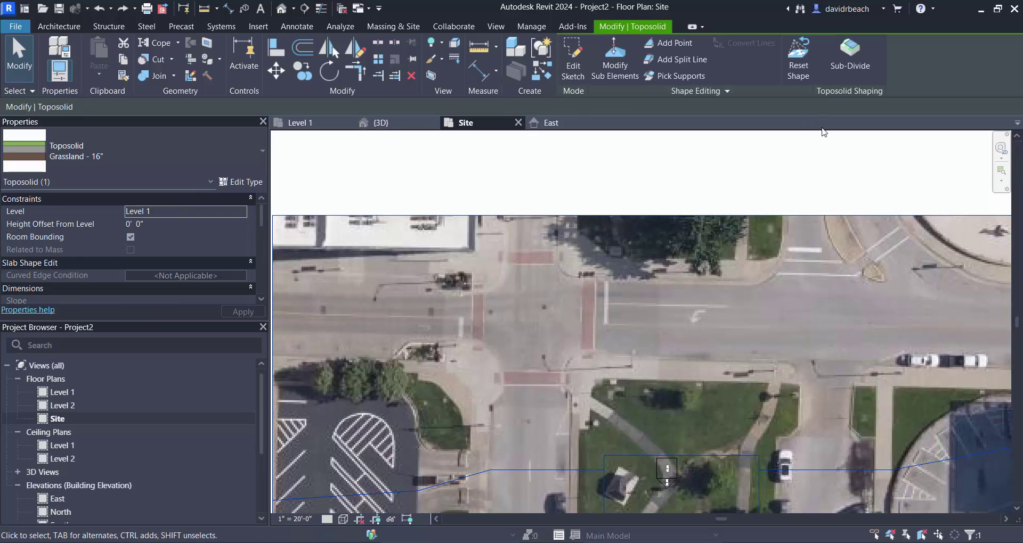
click(850, 51)
Sketch sub-division boundary lines along the east street's north curb and both curbs of the north street, its west line about 15' long
scroll(664, 290, up, 5)
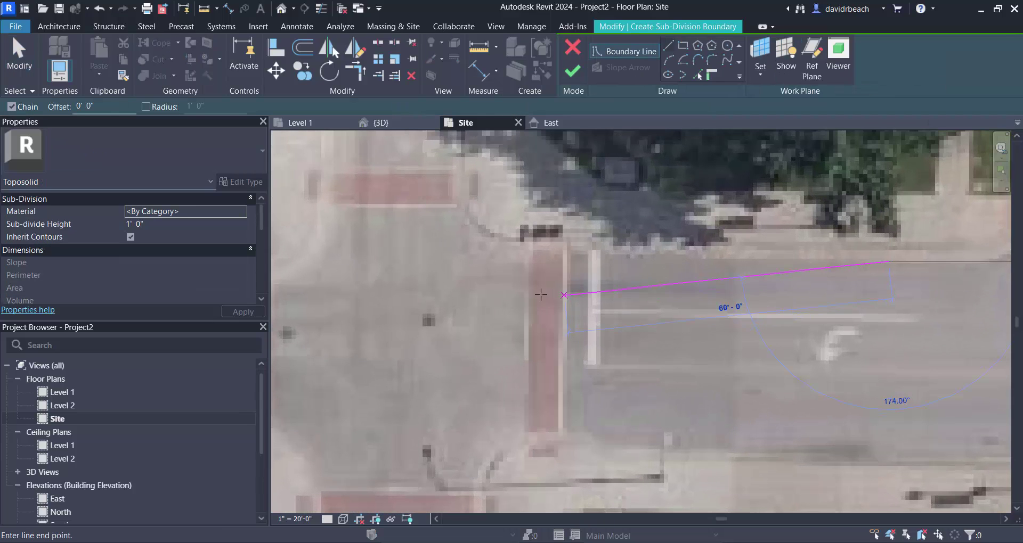
click(522, 244)
key(Escape)
middle_drag(427, 212, 546, 166)
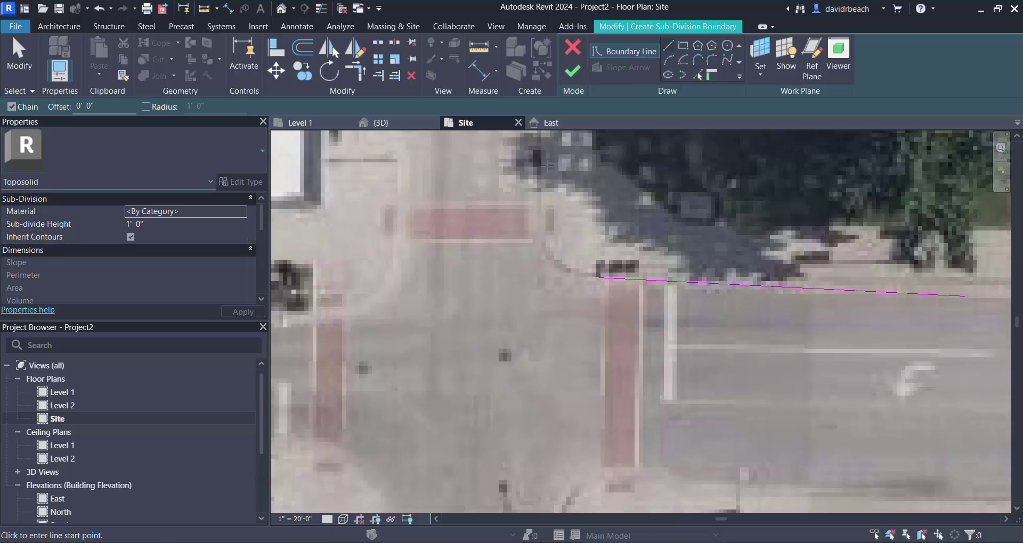
click(538, 218)
key(Escape)
click(400, 165)
click(400, 245)
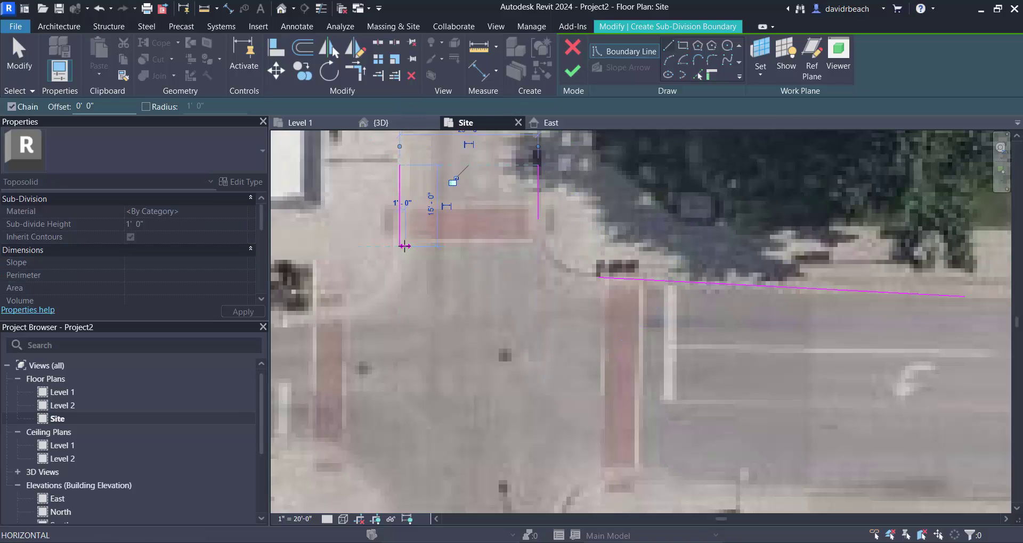
key(Escape)
Sketch horizontal sub-division boundary lines along the north and south curbs of the street west of the intersection
middle_drag(420, 280, 526, 250)
click(328, 291)
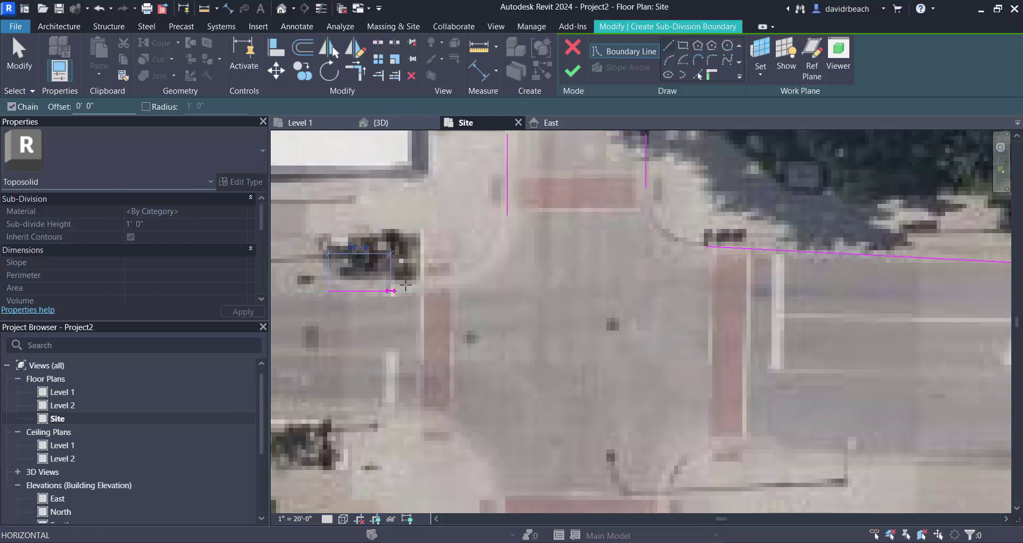
click(443, 288)
middle_drag(442, 288, 563, 206)
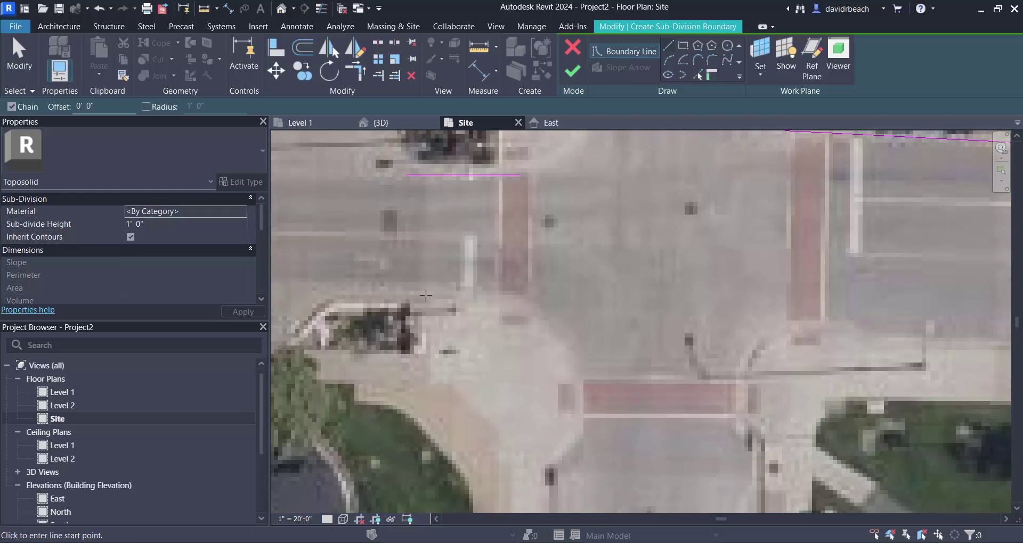
click(491, 288)
key(Escape)
scroll(540, 296, down, 3)
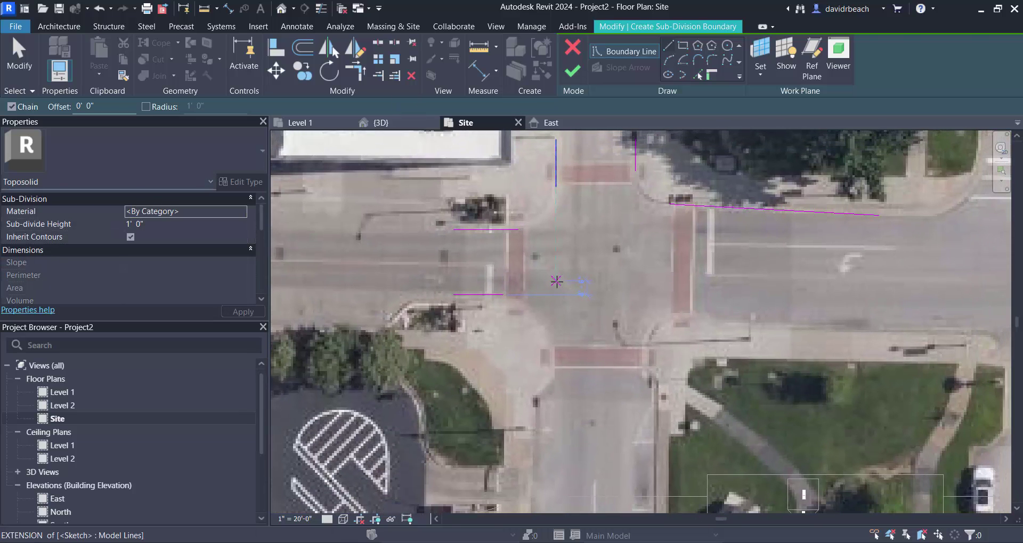
Sketch boundary lines around the south crosswalk: its west side, a horizontal line about 28' 6" across it, and its east side
scroll(591, 295, up, 3)
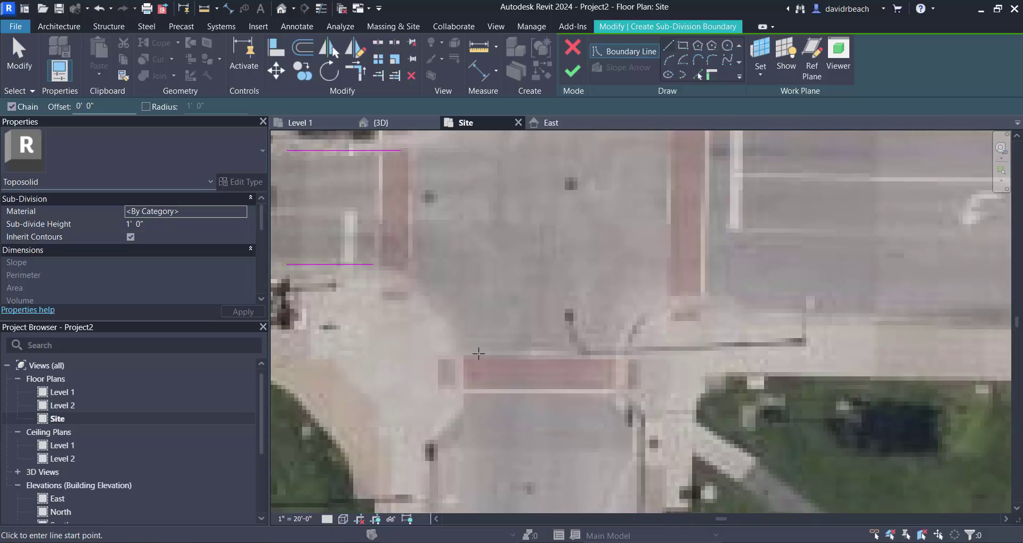
click(462, 341)
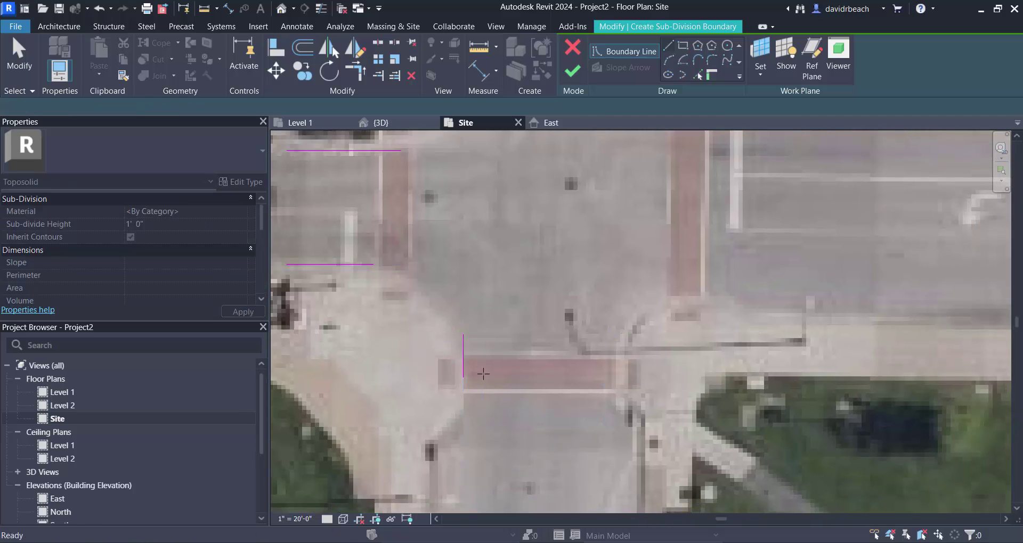
click(617, 377)
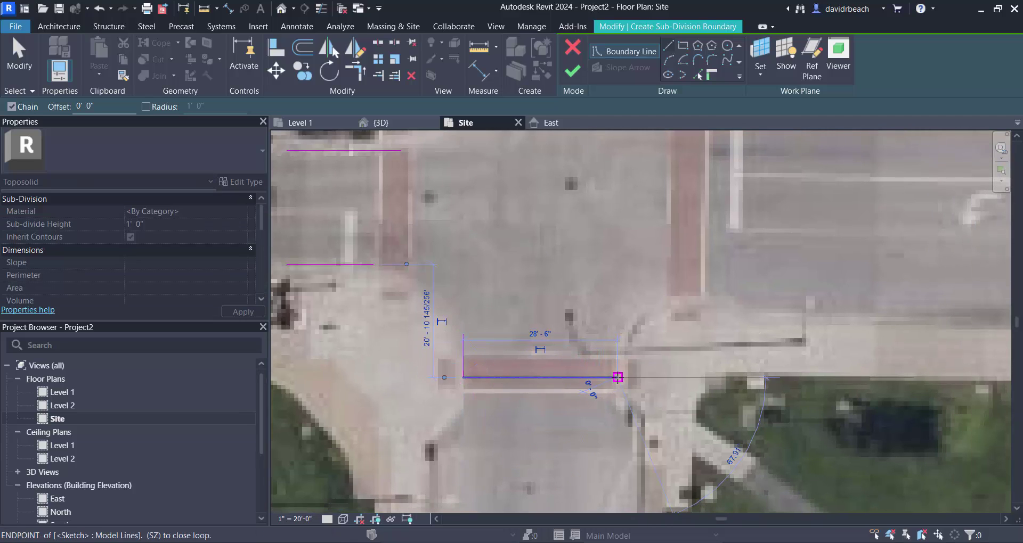
scroll(616, 378, up, 5)
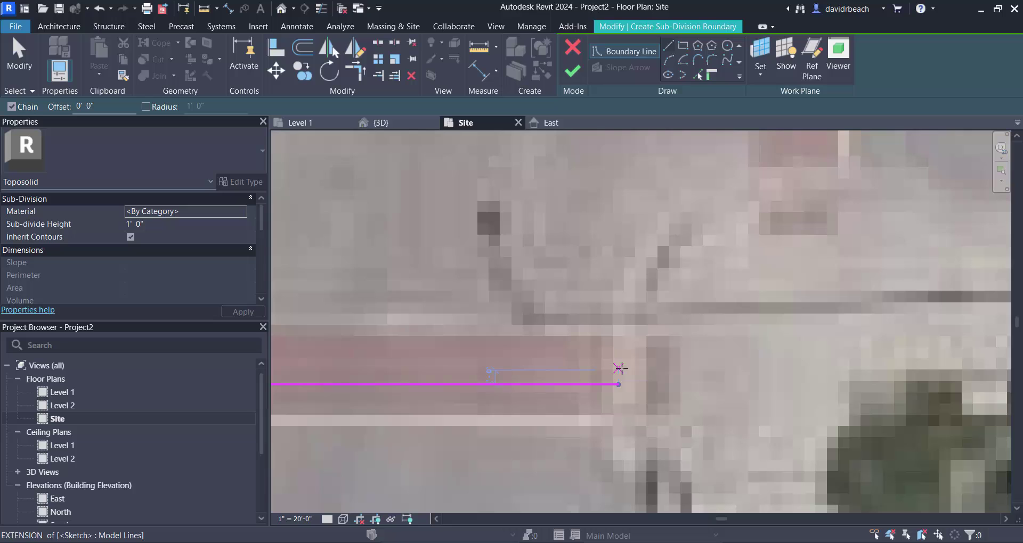
click(617, 317)
scroll(599, 296, down, 2)
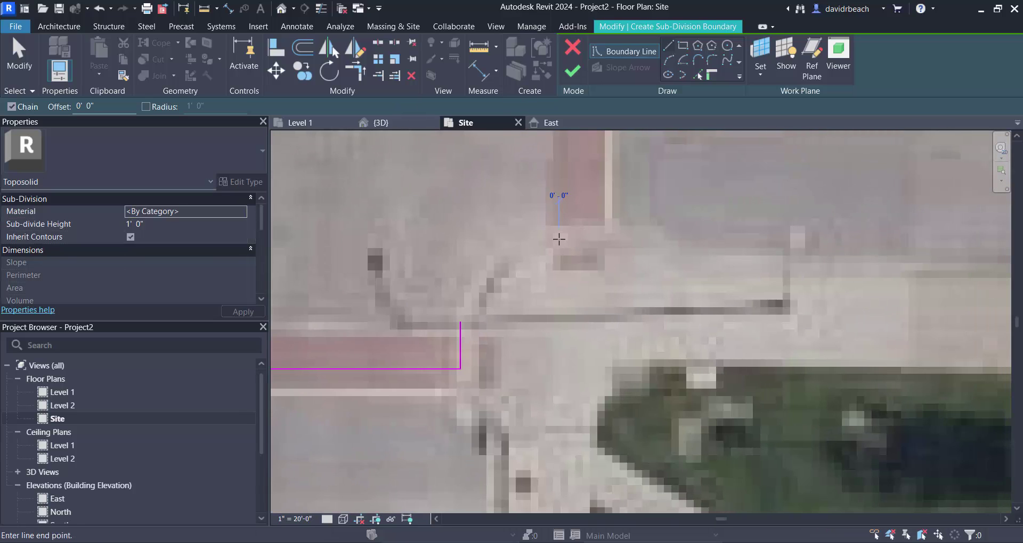
Sketch a short horizontal boundary line at the intersection's southeast corner and a long horizontal one along the east street's south curb
click(649, 239)
middle_drag(698, 244, 626, 266)
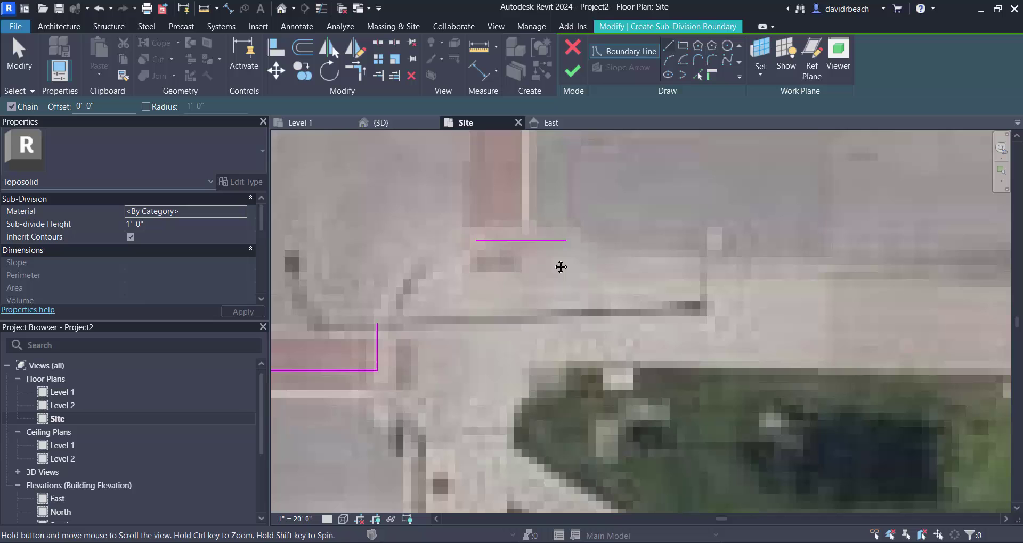
click(619, 258)
scroll(745, 280, down, 4)
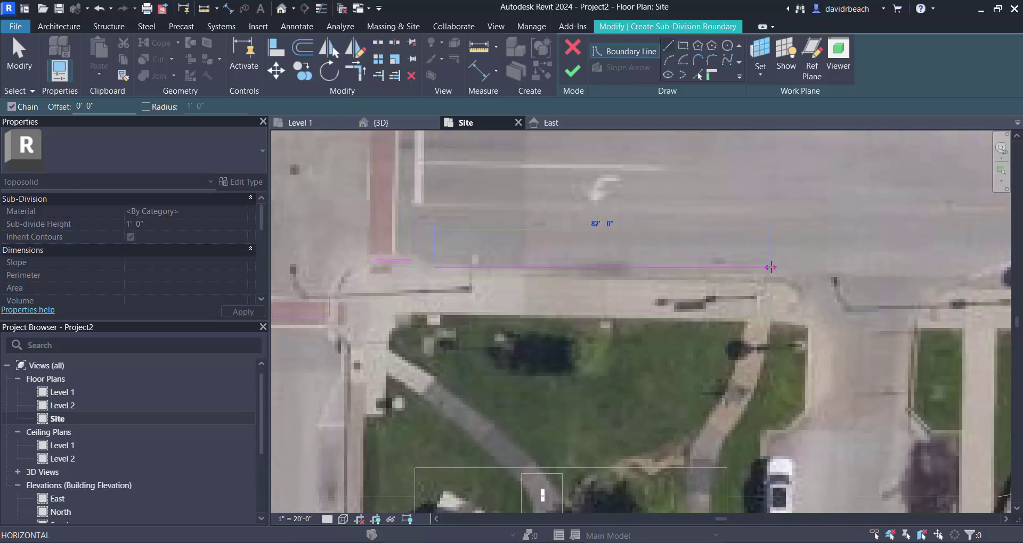
scroll(770, 267, down, 6)
scroll(716, 282, up, 3)
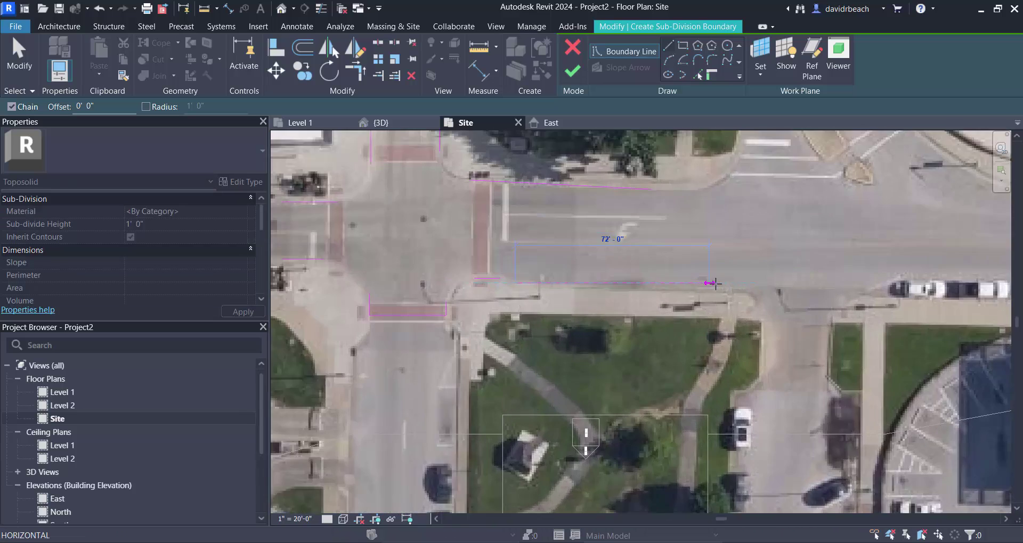
scroll(715, 283, up, 1)
click(758, 283)
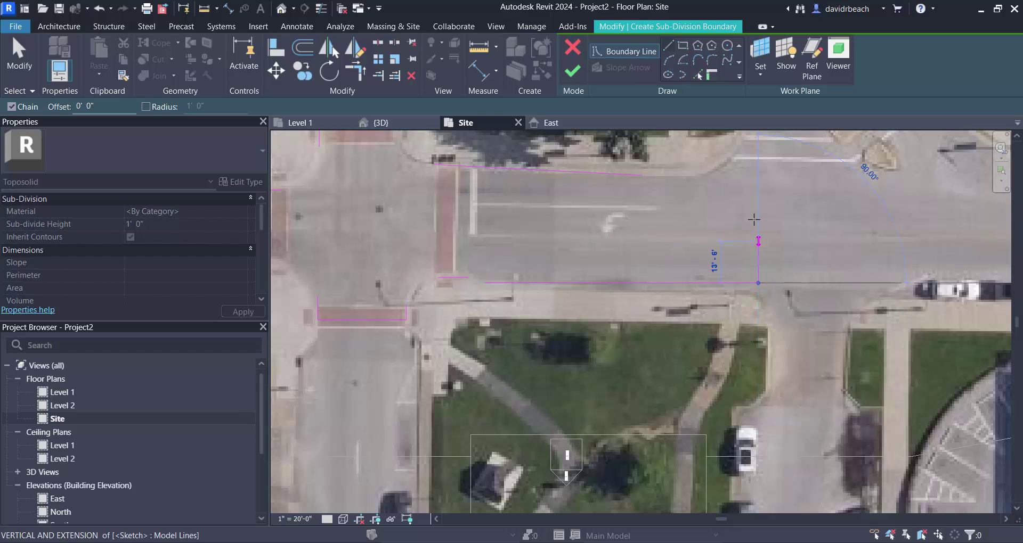
Sketch a vertical boundary line across the street's east end and trim/extend it to a corner with the north curb line
click(758, 182)
key(t)
key(r)
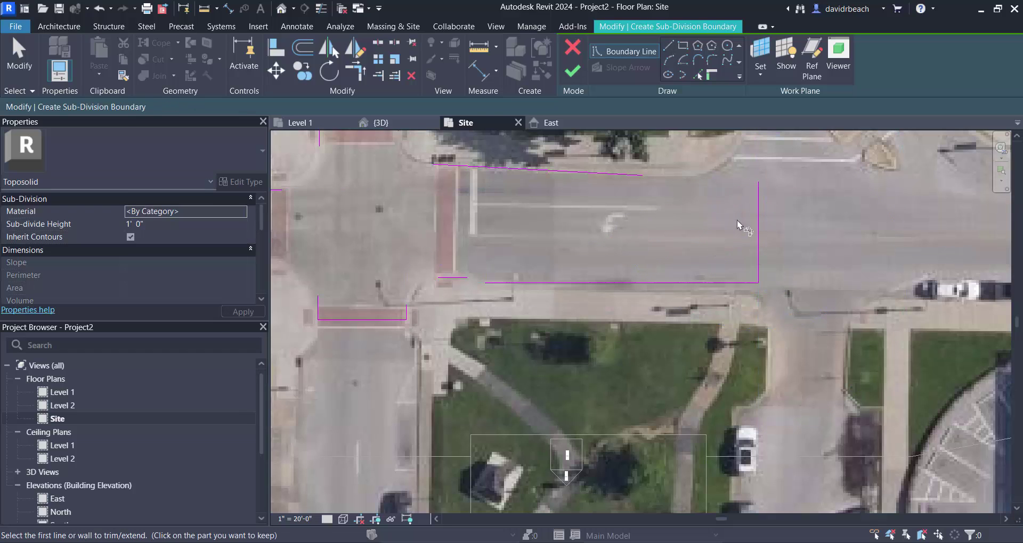
Sketch a short diagonal boundary line in the gap between the two horizontal lines on the east street's south curb
scroll(596, 257, up, 5)
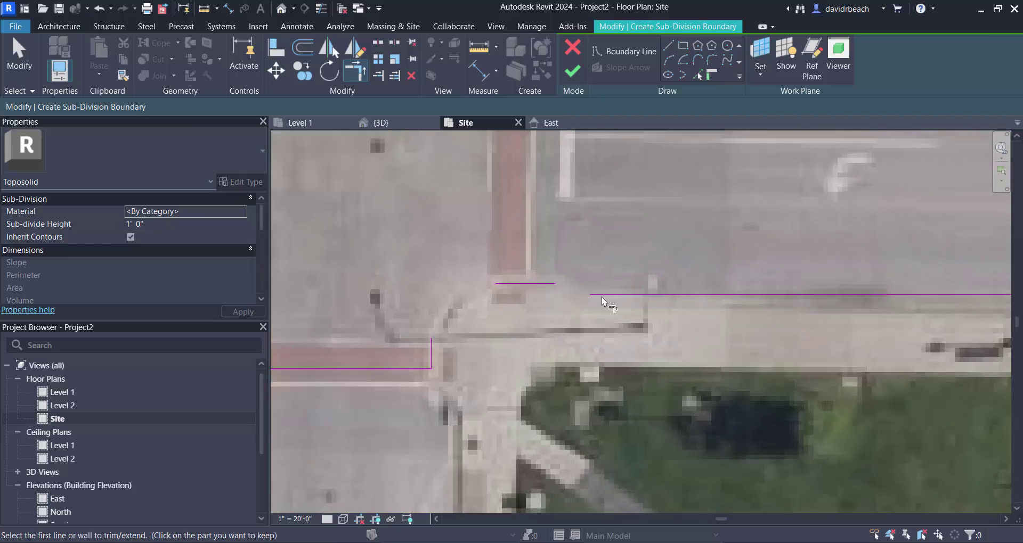
click(673, 47)
scroll(634, 213, up, 3)
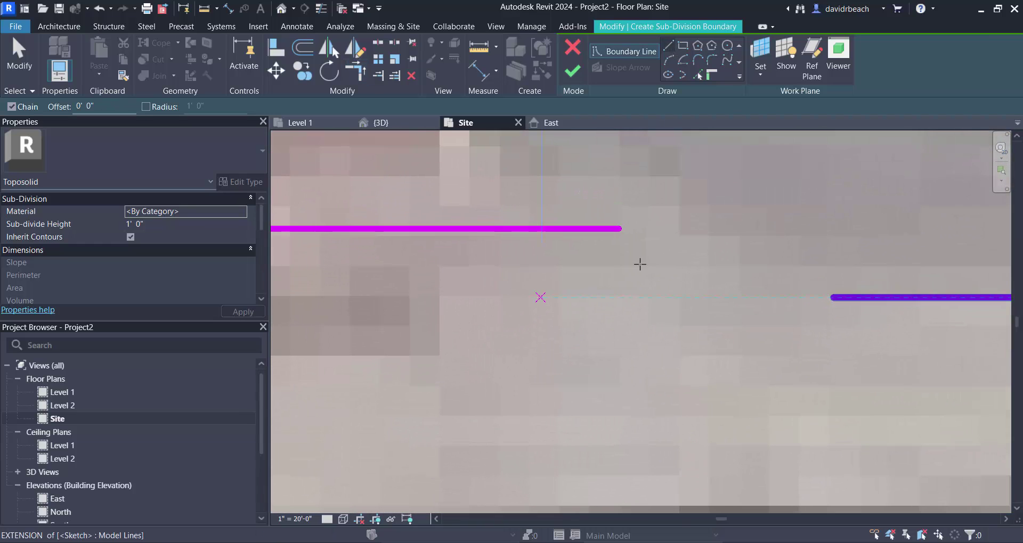
click(680, 243)
click(780, 281)
key(Escape)
key(Escape)
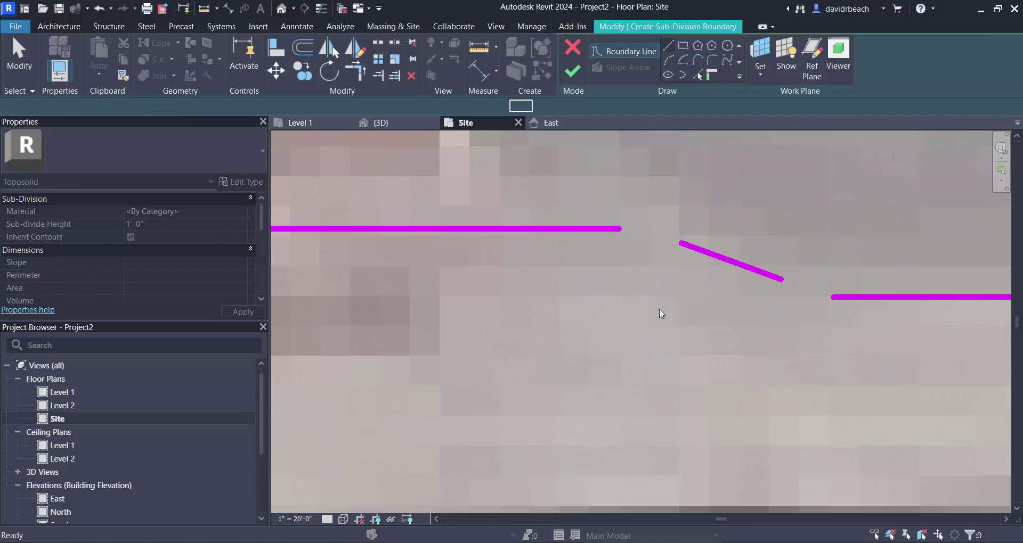
Fillet the intersection's northeast corner between the north street's east curb line and the east street's north curb line, radius about 11'
scroll(659, 312, down, 5)
scroll(560, 250, up, 1)
scroll(559, 251, down, 4)
scroll(578, 334, up, 4)
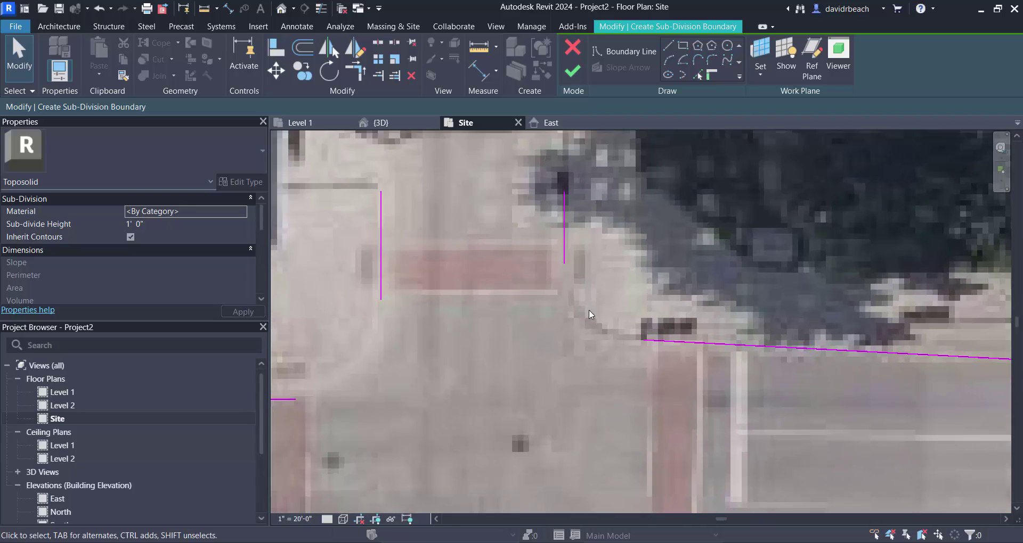
scroll(553, 246, up, 1)
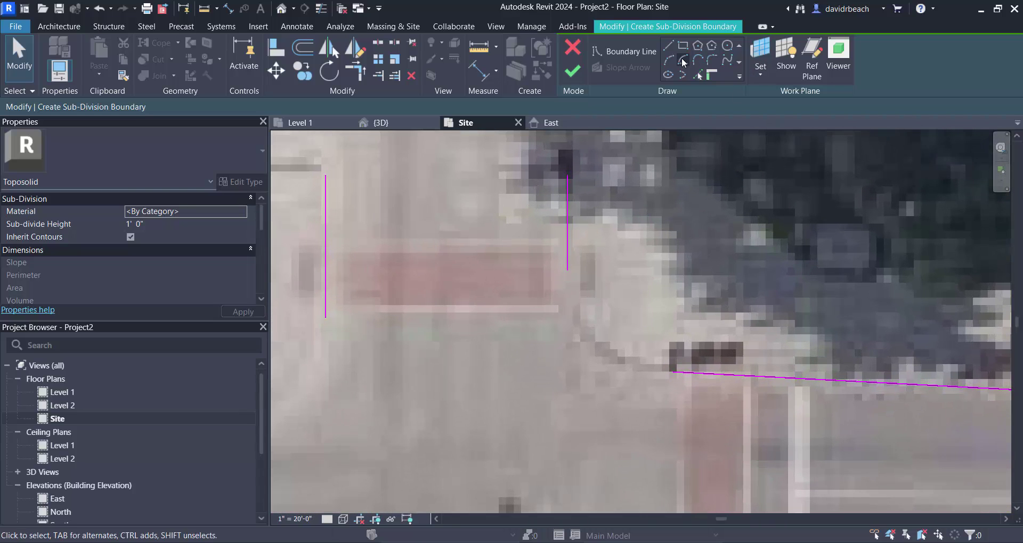
click(712, 63)
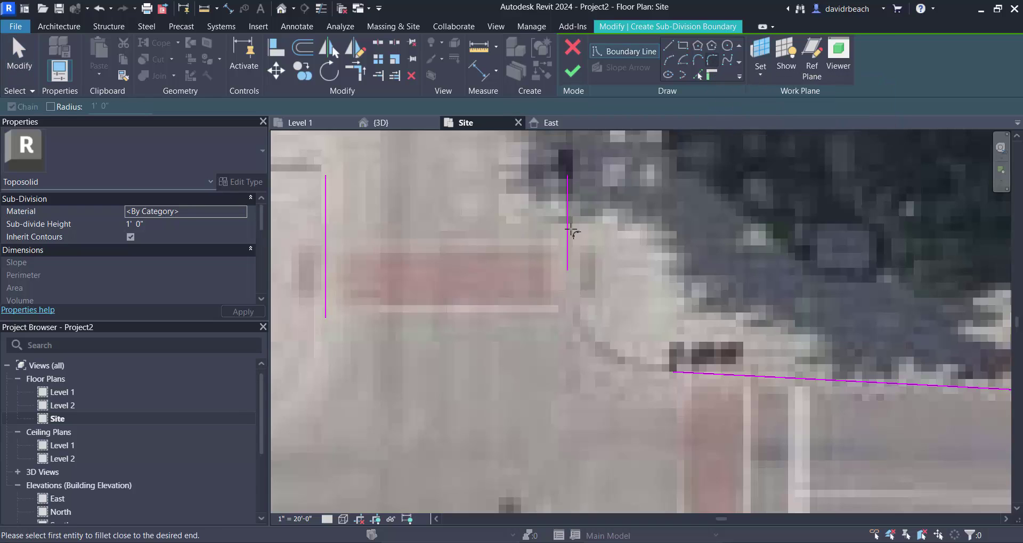
click(568, 238)
click(679, 372)
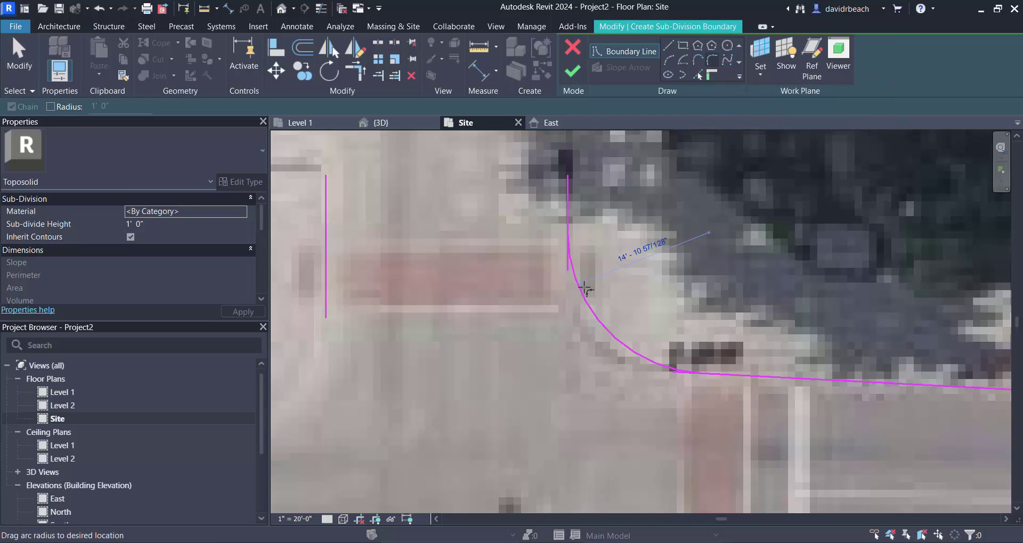
click(583, 310)
Fillet the northwest corner between the north street's west curb line and the west street's north curb line, radius about 15' 6"
scroll(475, 342, down, 3)
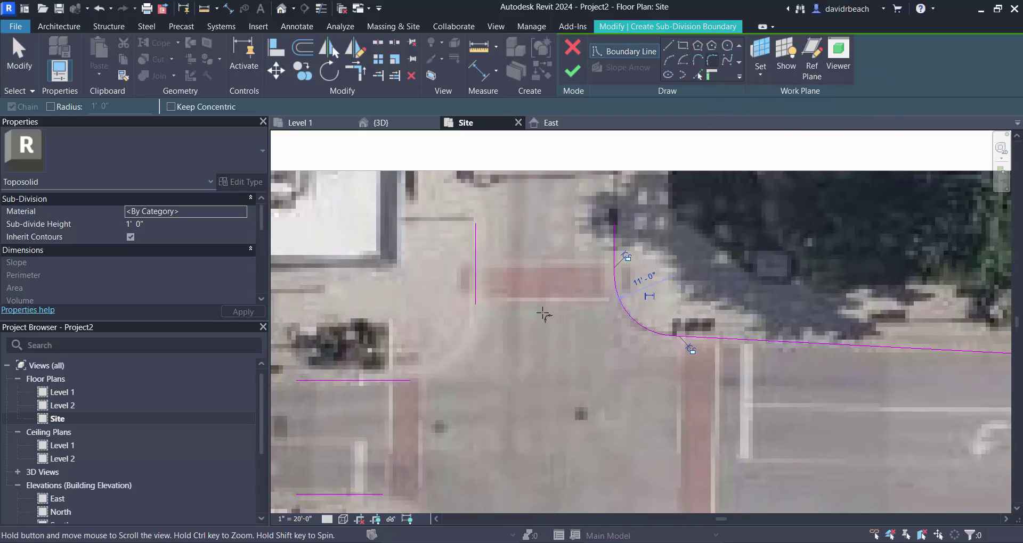
scroll(402, 371, up, 4)
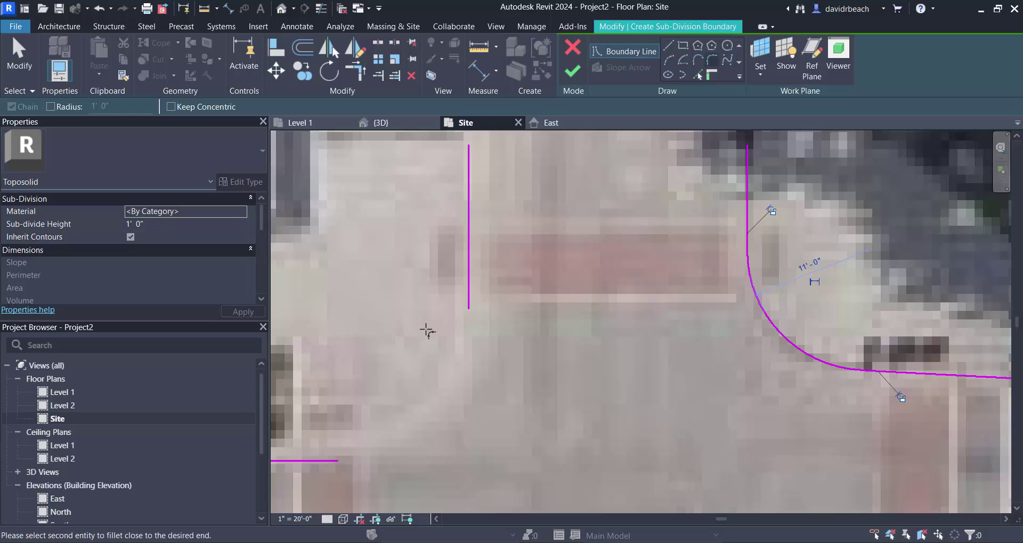
click(467, 299)
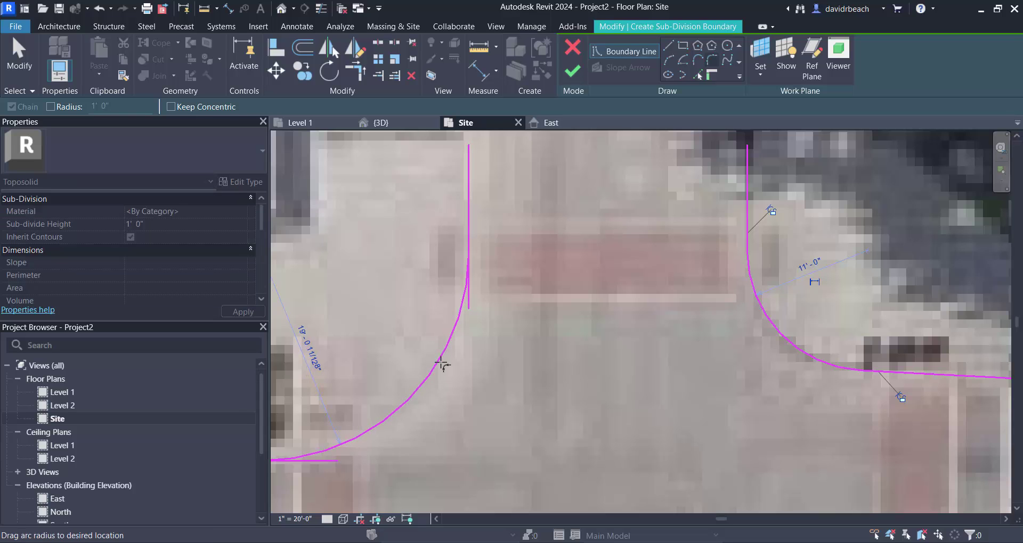
click(449, 386)
Close the boundary's west end with a vertical line between the west street's north and south curb lines
scroll(449, 386, down, 4)
scroll(510, 302, up, 3)
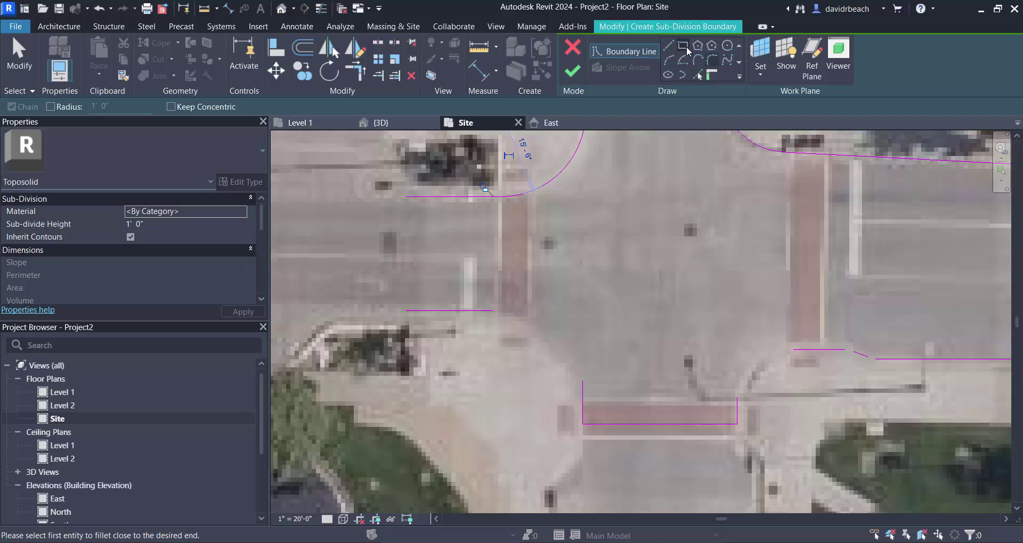
click(668, 46)
click(406, 196)
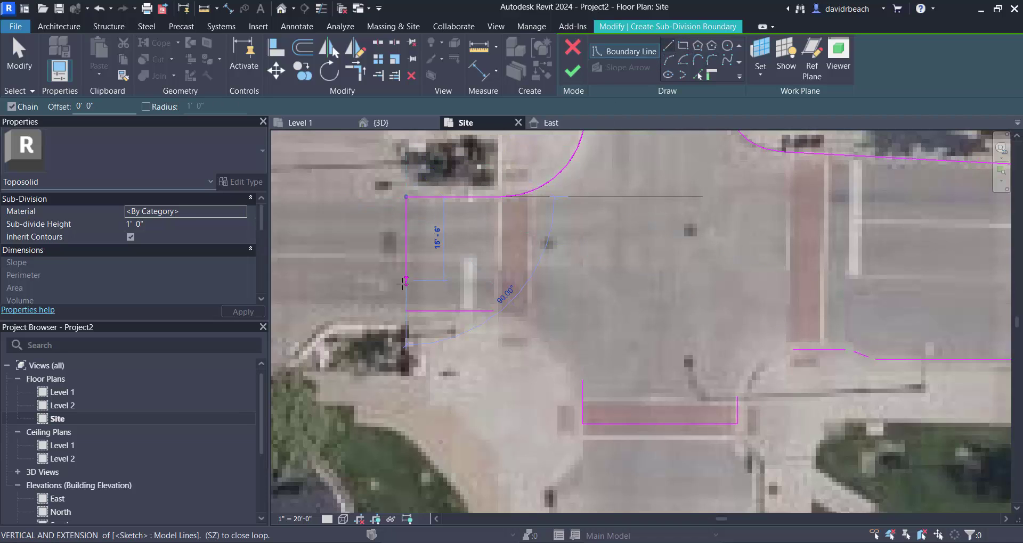
key(Escape)
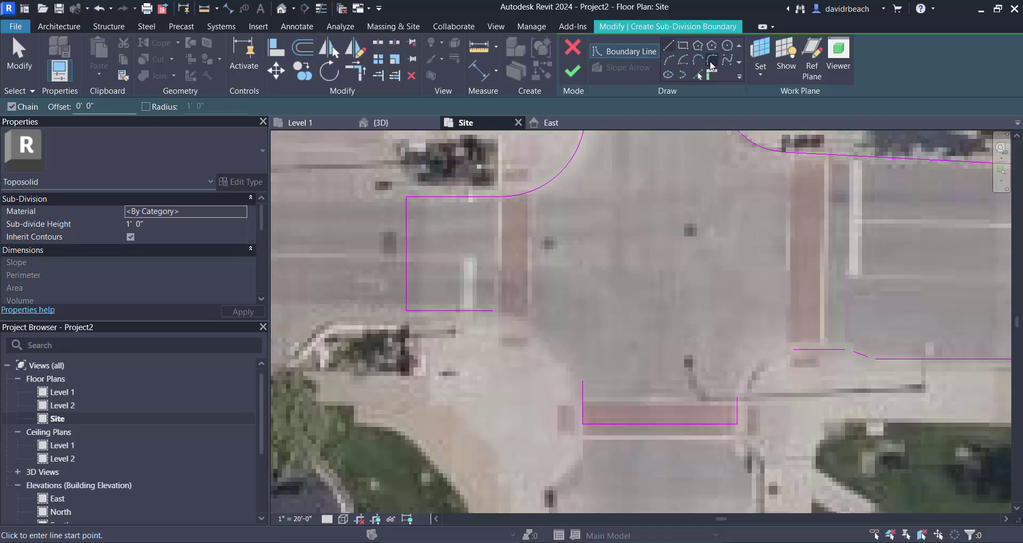
Fillet the southwest corner between the west street's south curb line and the south crosswalk's west line, radius about 18' 6"
click(710, 65)
click(479, 310)
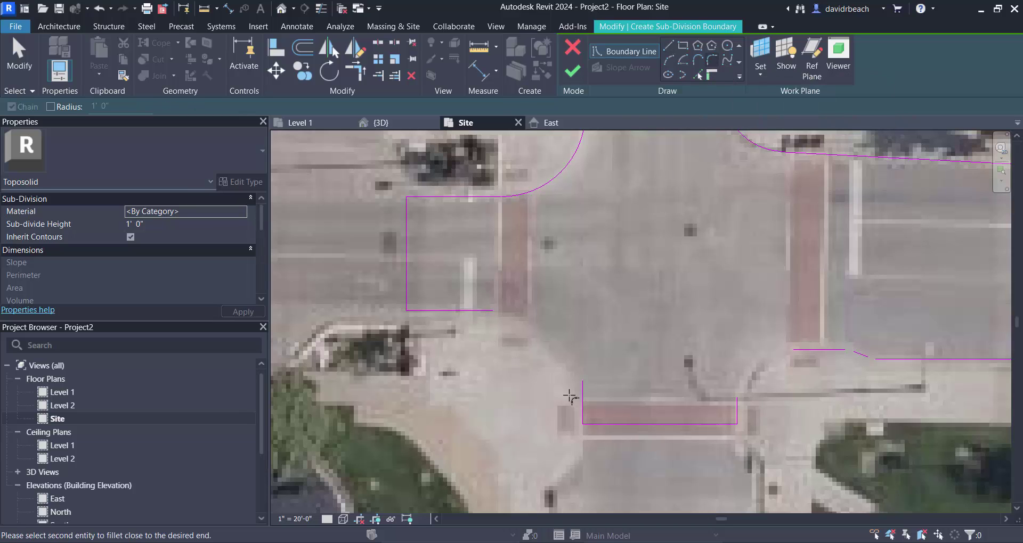
click(578, 399)
click(618, 399)
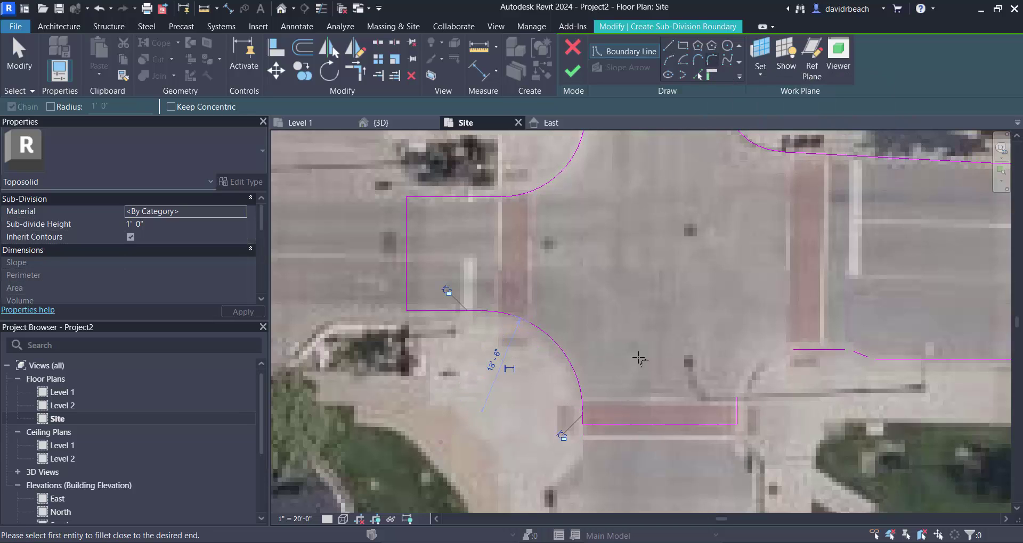
Fillet the southeast corner between the south crosswalk's east line and the short horizontal curb line, radius about 11' 6"
scroll(727, 391, up, 3)
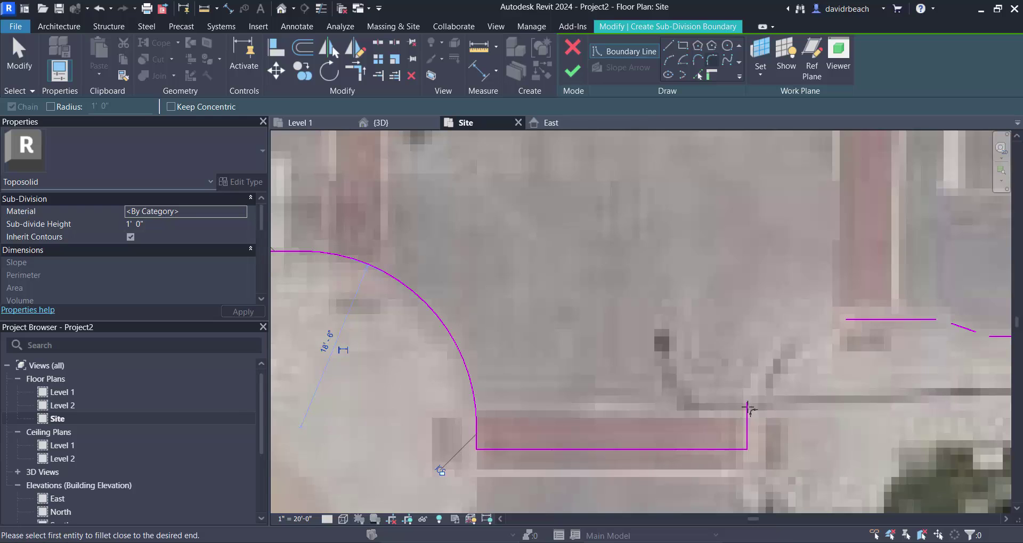
click(747, 409)
click(874, 319)
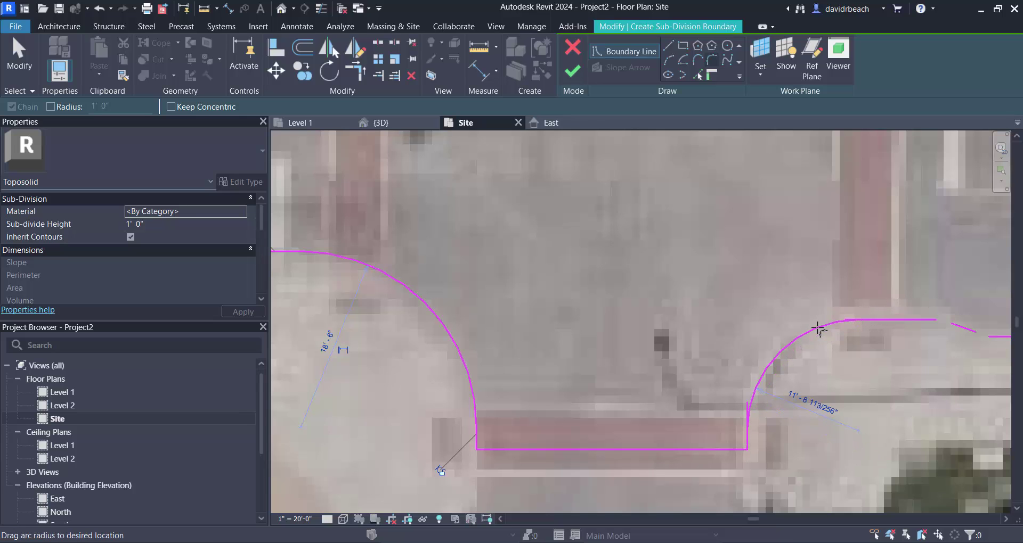
click(821, 332)
scroll(687, 312, down, 2)
scroll(751, 299, up, 4)
click(751, 301)
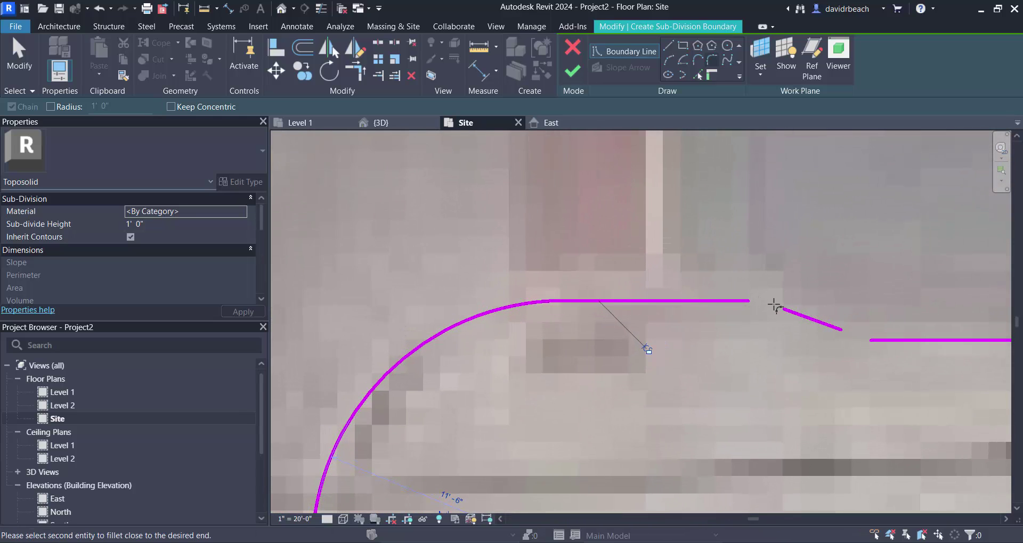
click(776, 308)
key(Escape)
key(Escape)
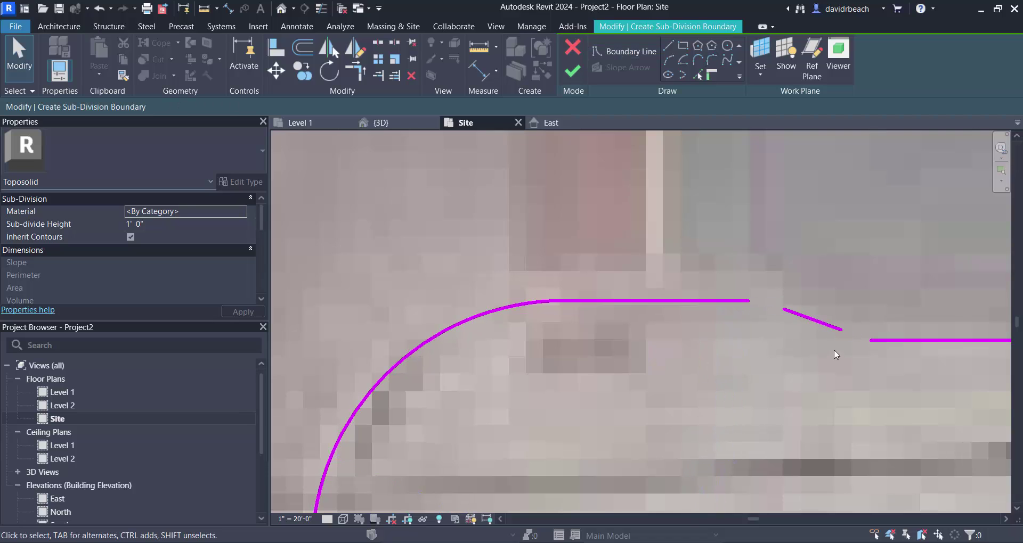
Fillet the short horizontal curb line and the diagonal line at the southeast corner, radius about 8' 2"
click(710, 63)
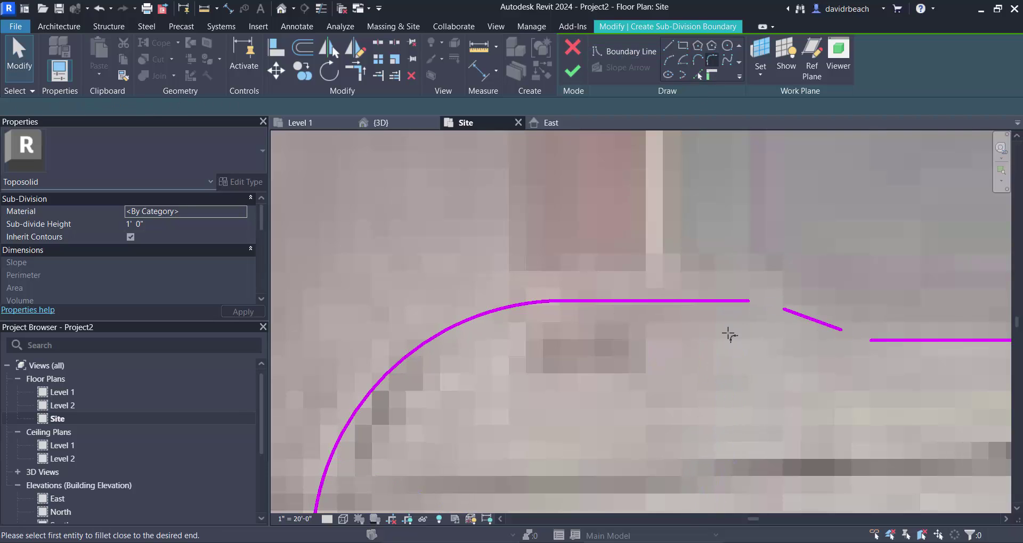
scroll(725, 333, up, 3)
click(746, 256)
click(840, 277)
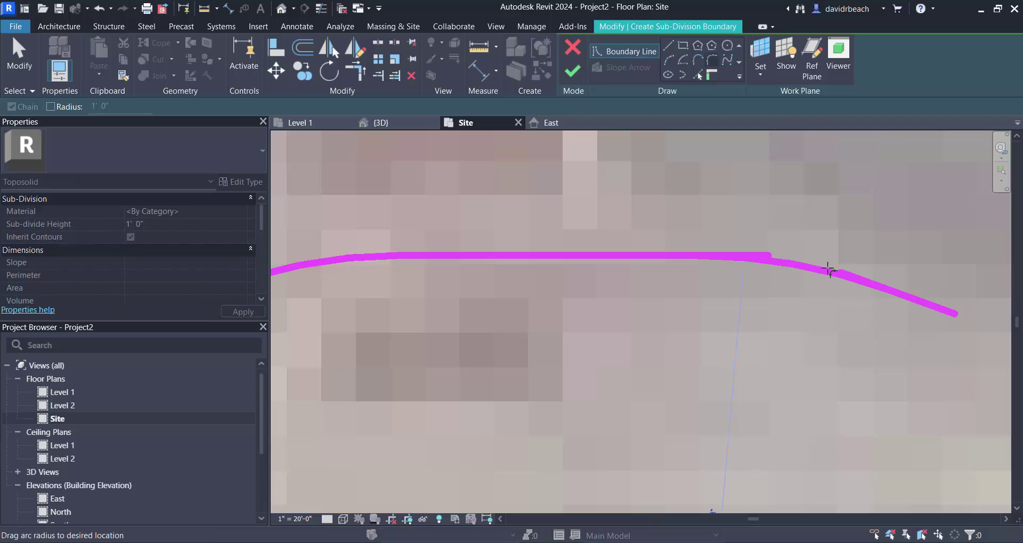
click(817, 267)
Fillet the diagonal line into the long south curb line of the east street and leave the fillet command
scroll(816, 266, down, 2)
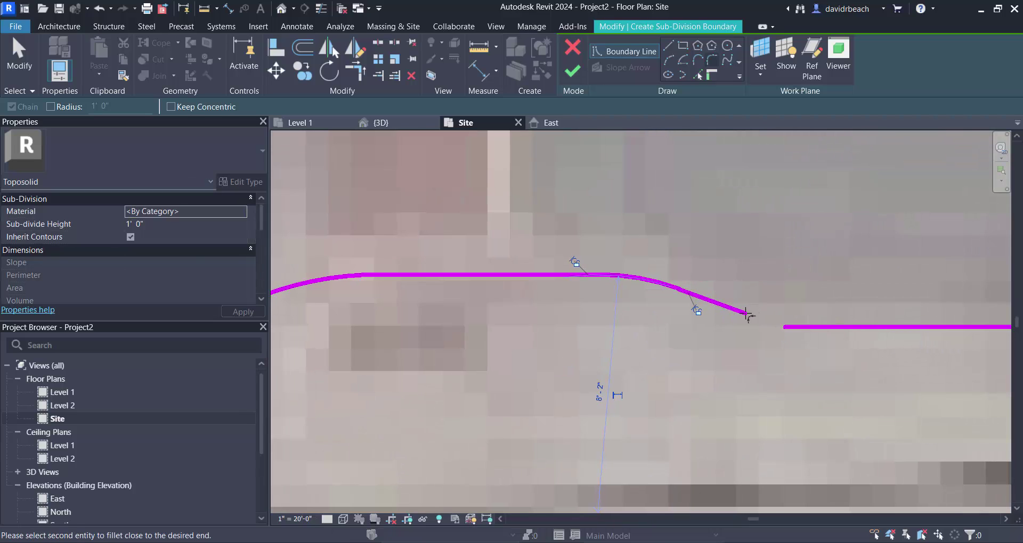
click(799, 328)
click(745, 313)
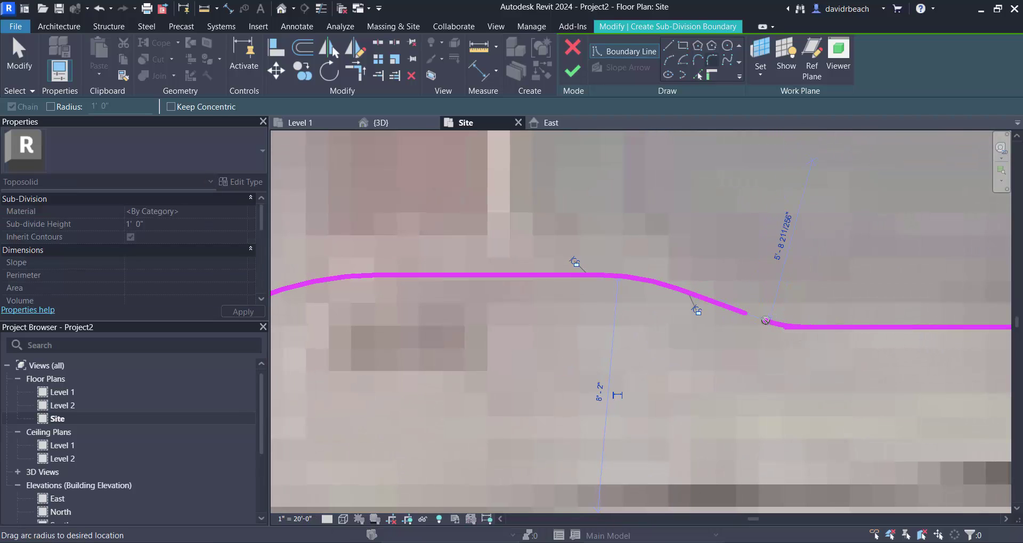
click(766, 318)
scroll(735, 362, down, 5)
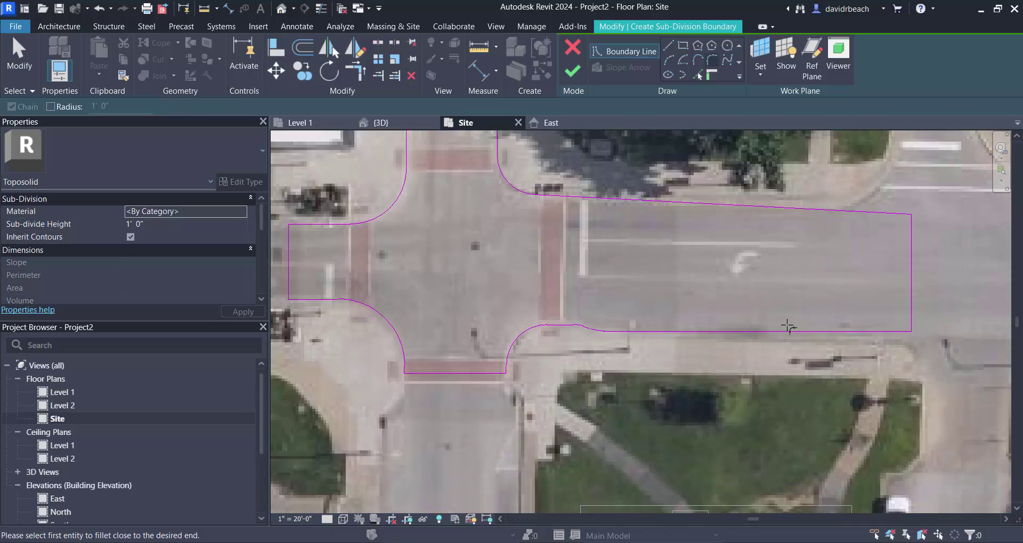
key(Escape)
scroll(631, 266, down, 3)
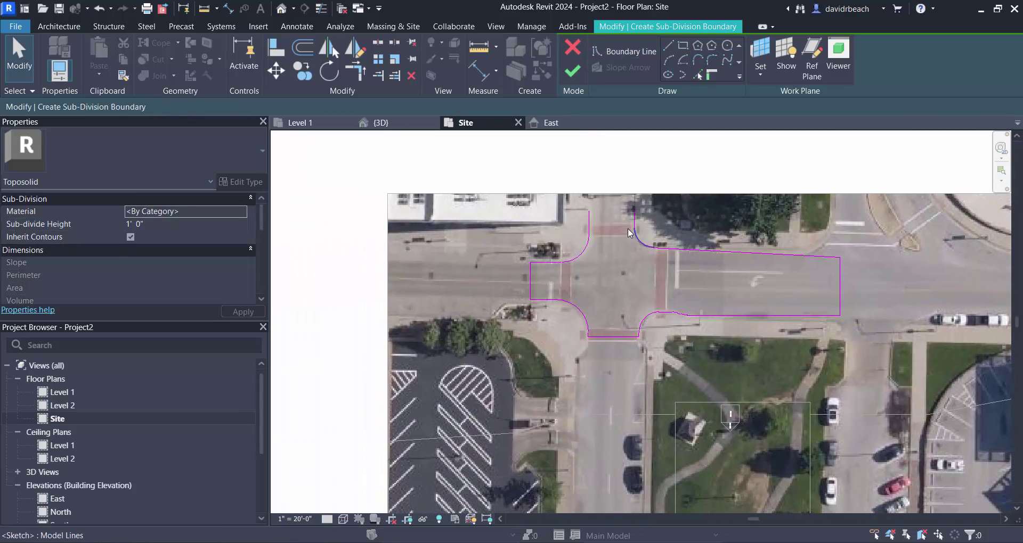
Close the street boundary with a straight line between the open ends of the north street's two curb lines
scroll(627, 224, up, 6)
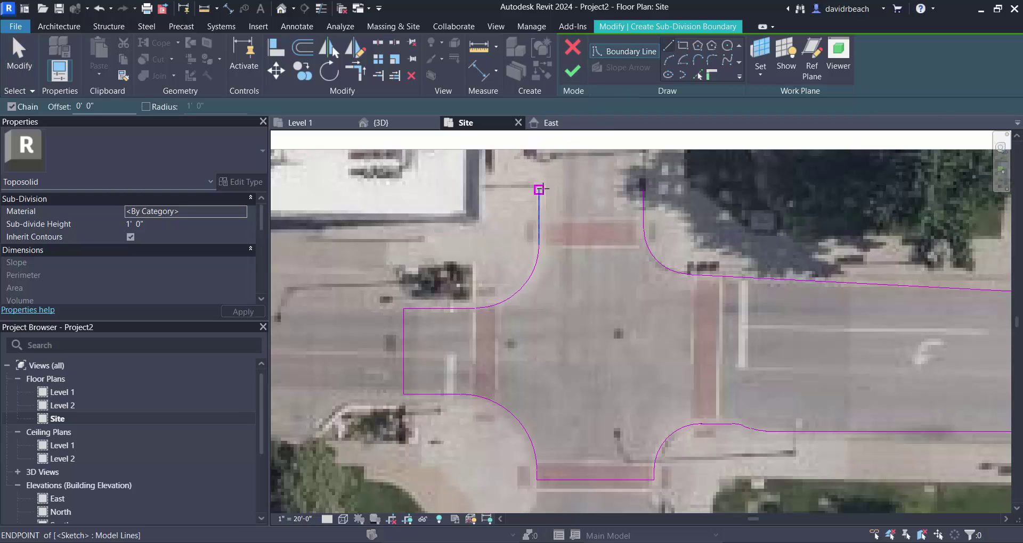
click(539, 189)
click(643, 190)
key(Escape)
scroll(611, 286, down, 4)
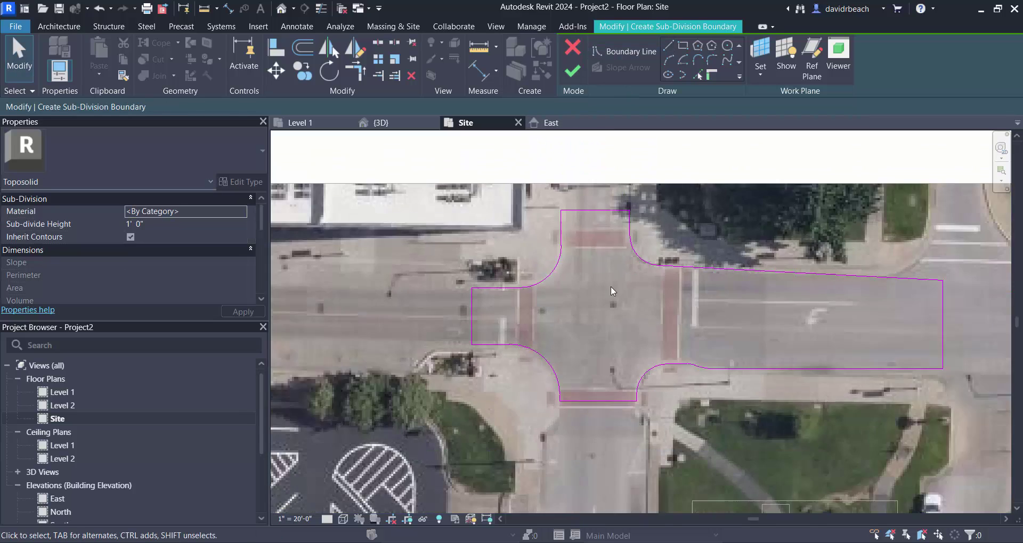
Switch to the 3D view and finish the street sub-division boundary
scroll(583, 278, up, 1)
click(282, 9)
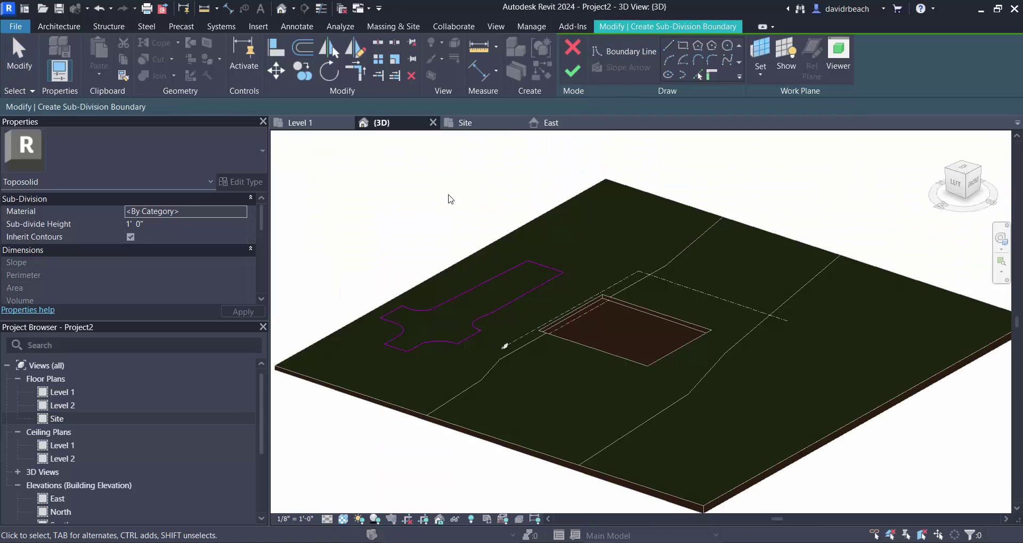
scroll(442, 305, up, 3)
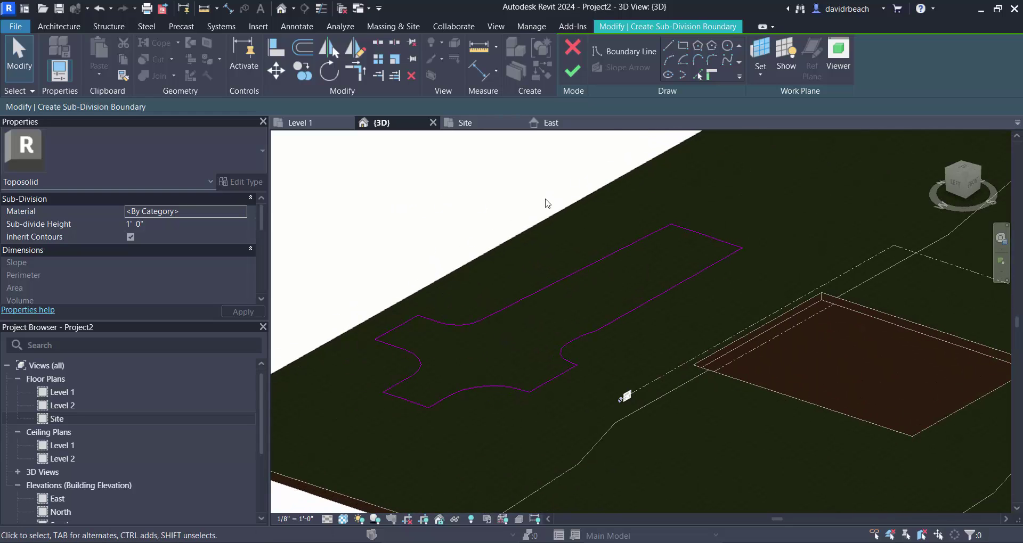
click(572, 71)
click(367, 270)
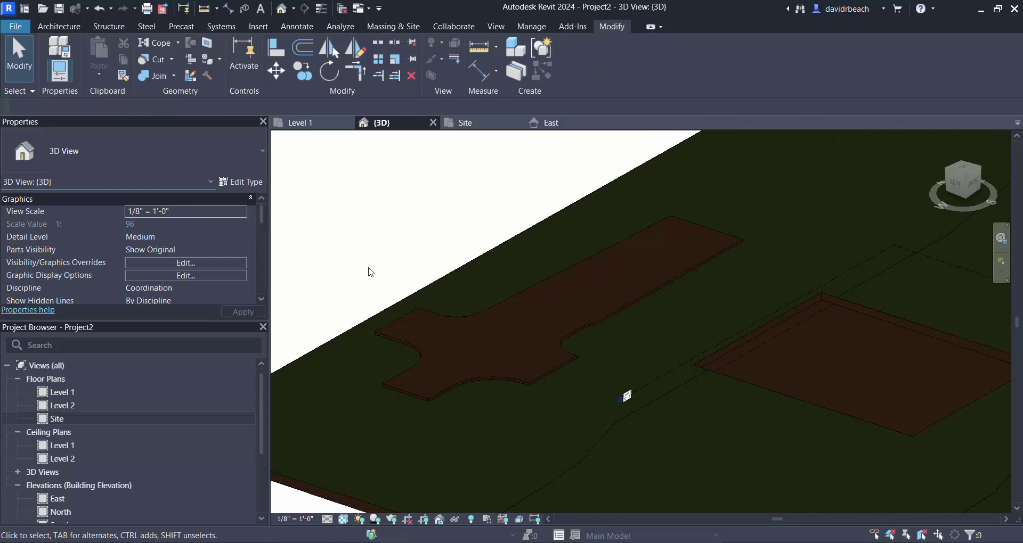
Open the material selection for the new street sub-division
middle_drag(421, 350, 486, 318)
scroll(486, 318, up, 2)
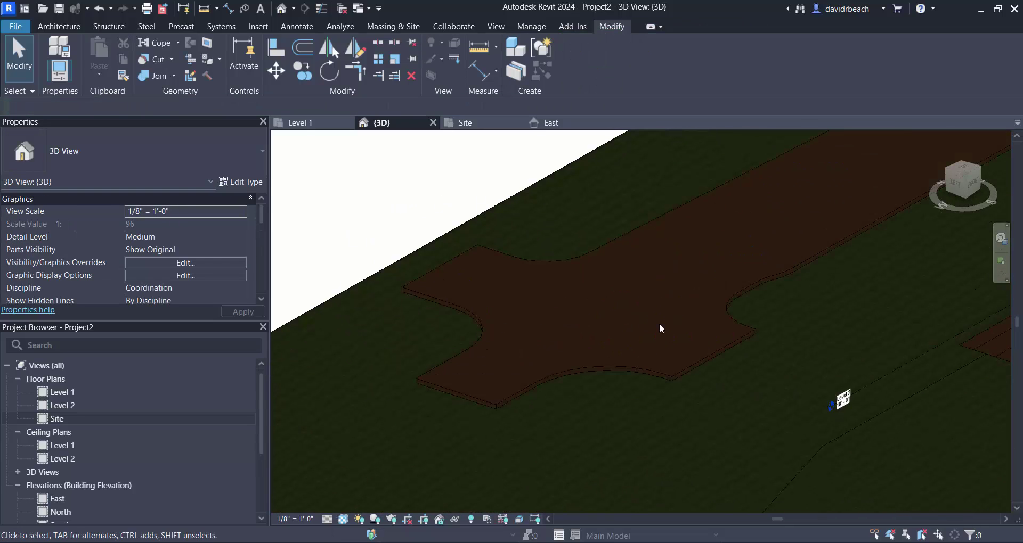
click(580, 365)
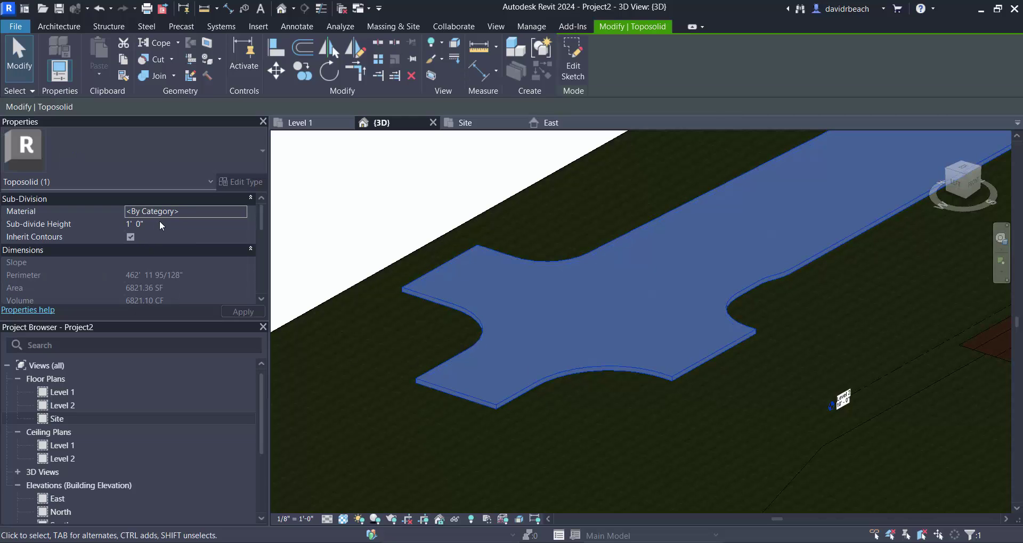
click(236, 213)
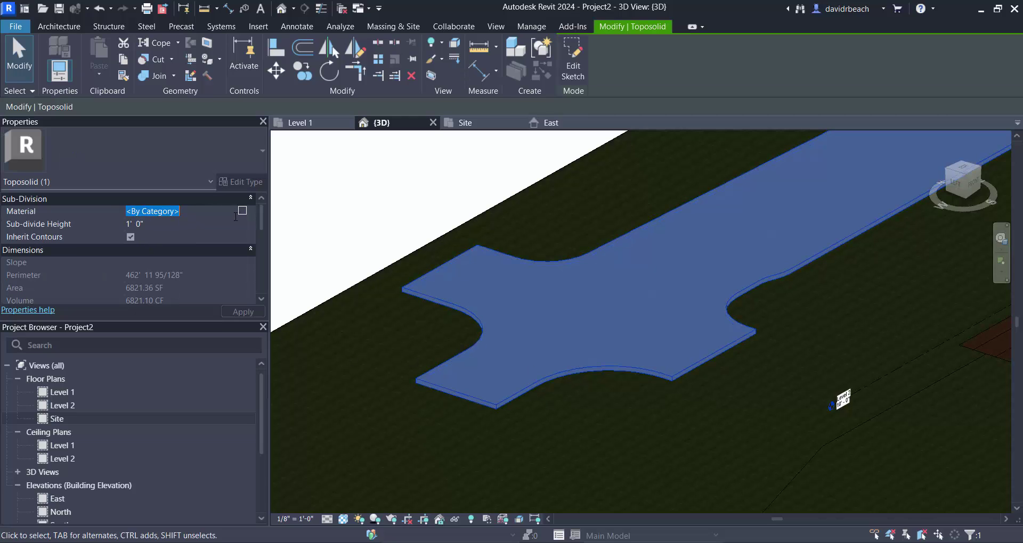
click(243, 212)
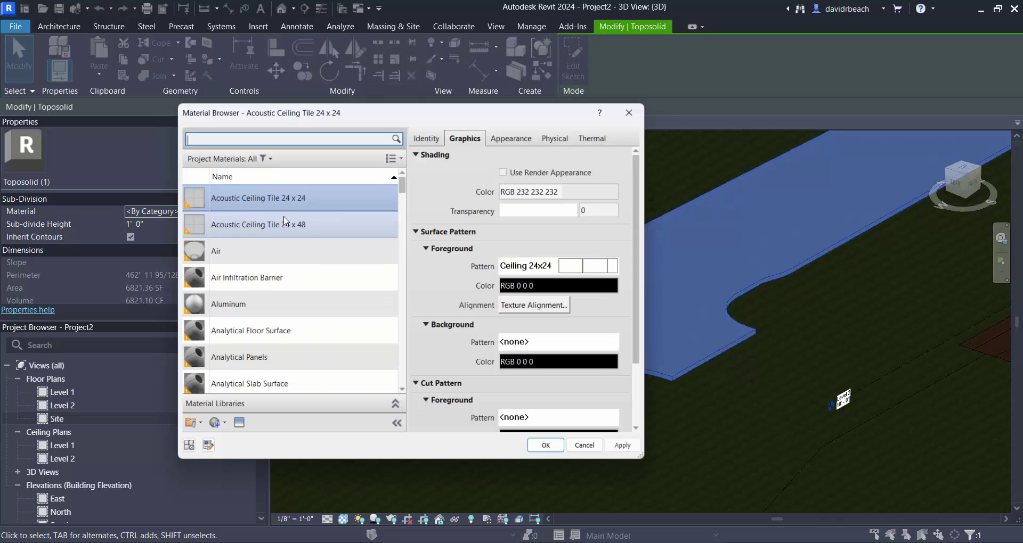
Create a new material and rename it Road
click(209, 430)
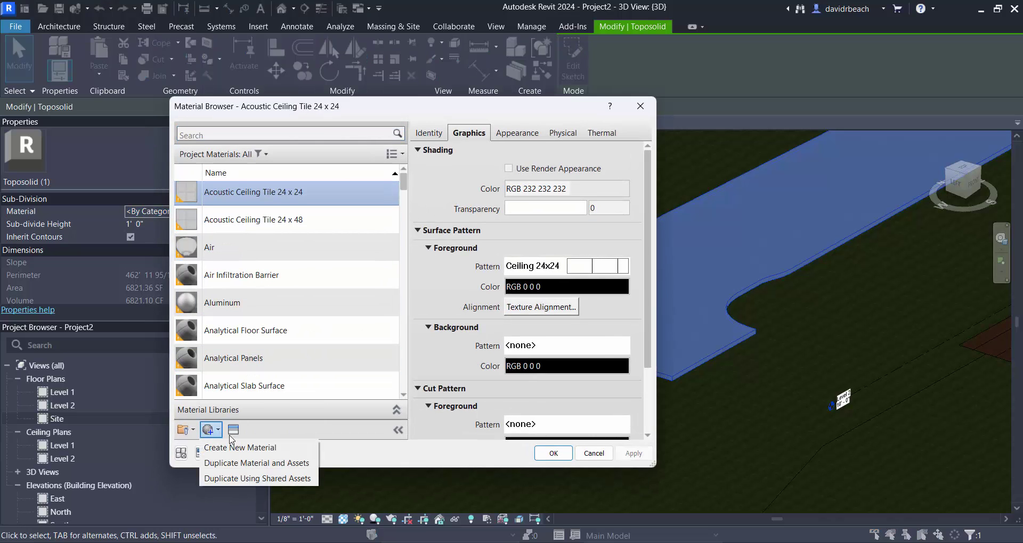
click(244, 453)
right_click(242, 276)
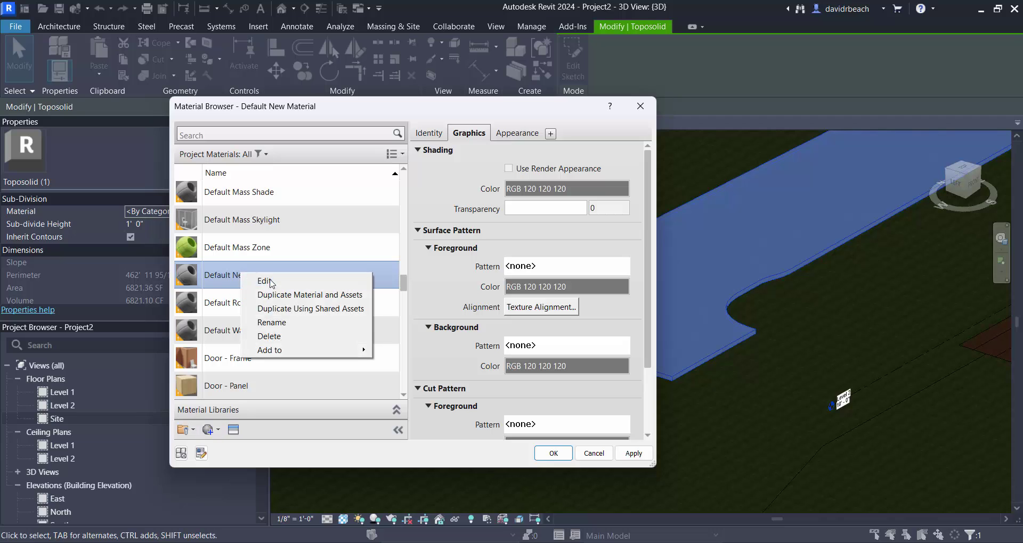
click(277, 330)
text(Road)
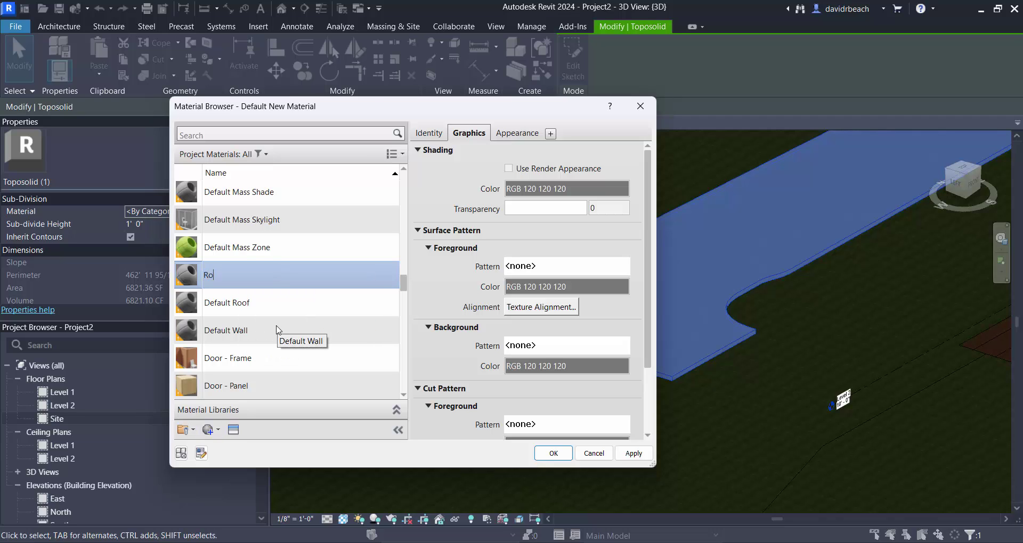
key(Return)
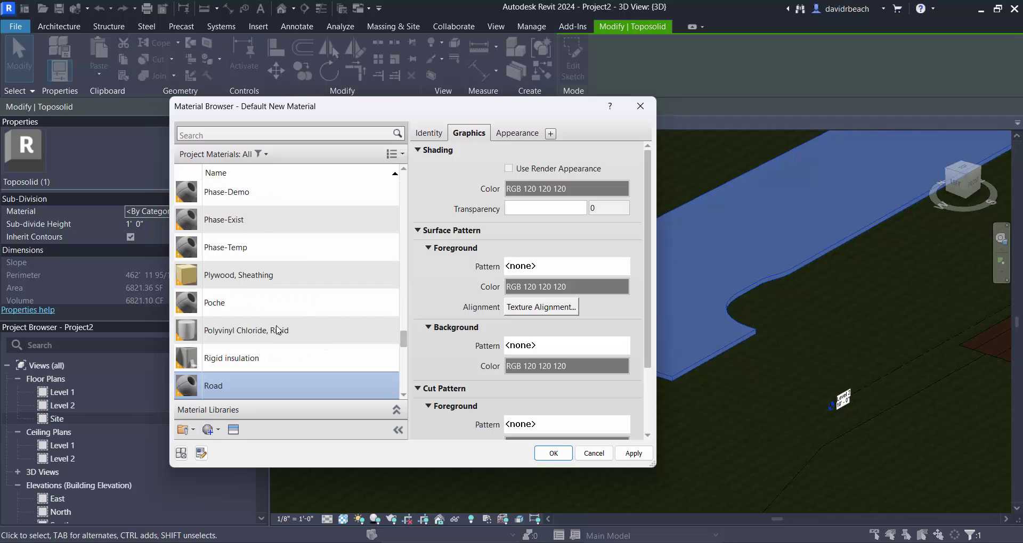
Set the Road material's appearance color to a light gray, about RGB 204 204 204
click(518, 135)
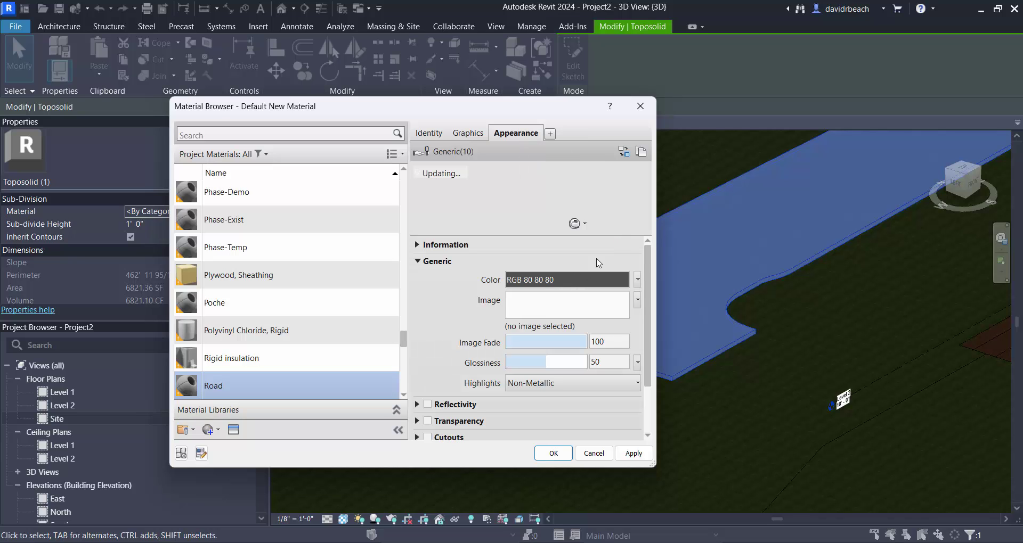
click(592, 291)
drag(549, 279, 549, 216)
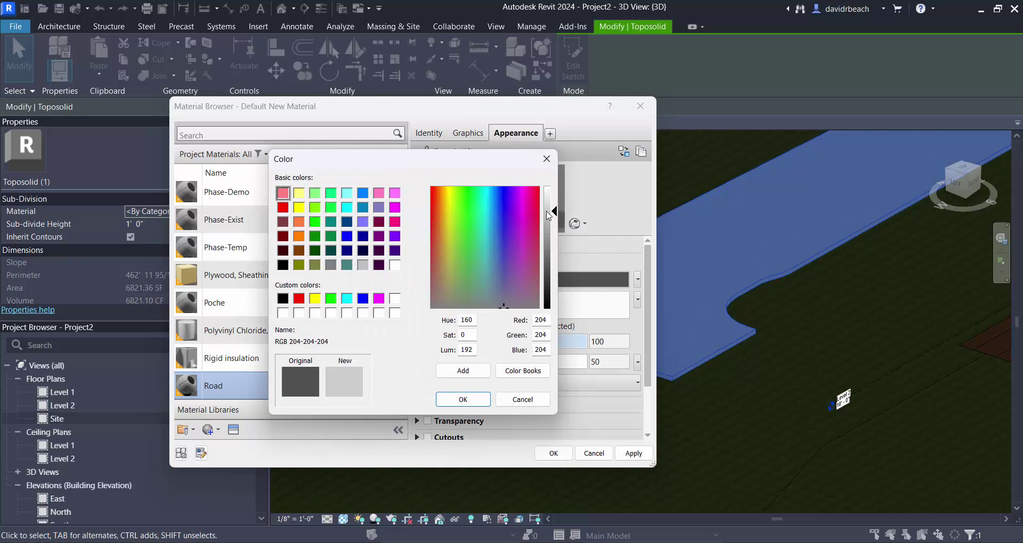
click(476, 405)
Make the Road material's shading use its render appearance, and assign the material to the street sub-division
click(469, 133)
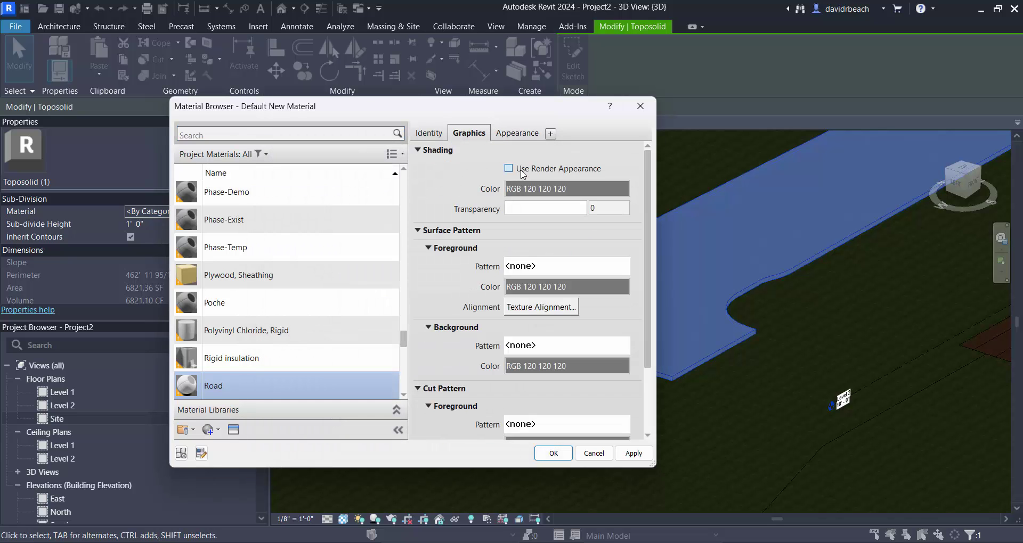
click(508, 169)
click(632, 453)
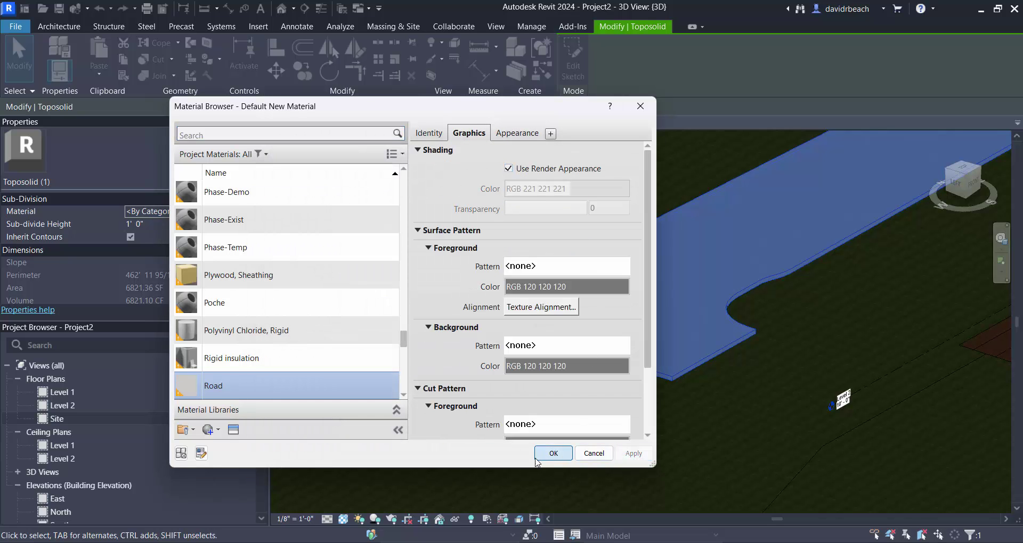
click(553, 453)
scroll(366, 224, down, 3)
scroll(289, 336, up, 1)
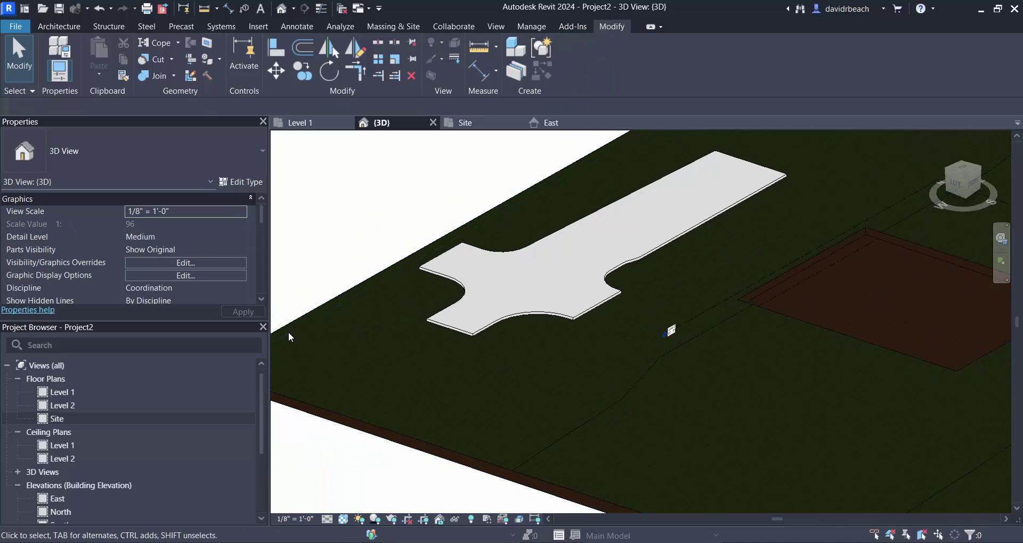
middle_drag(569, 268, 610, 300)
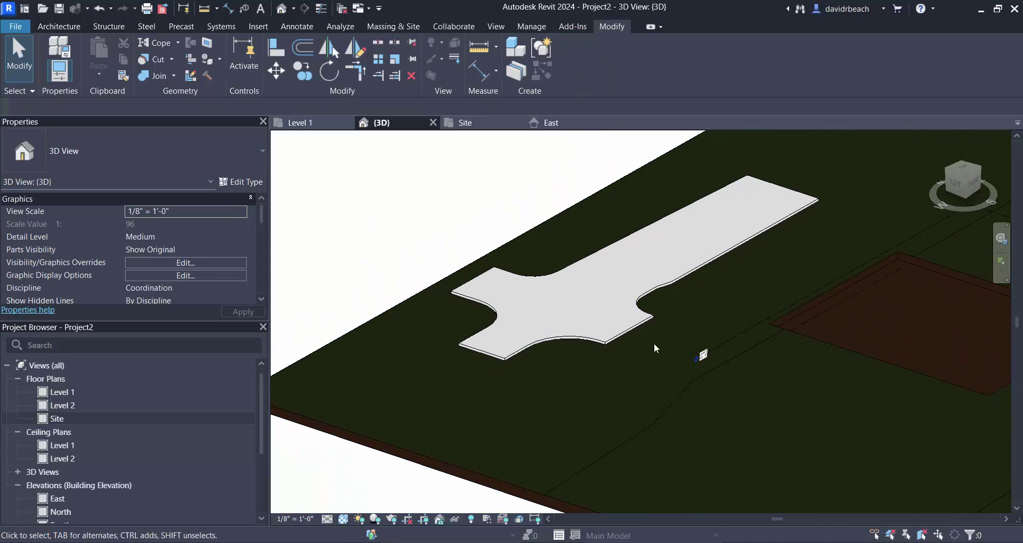
scroll(431, 328, up, 3)
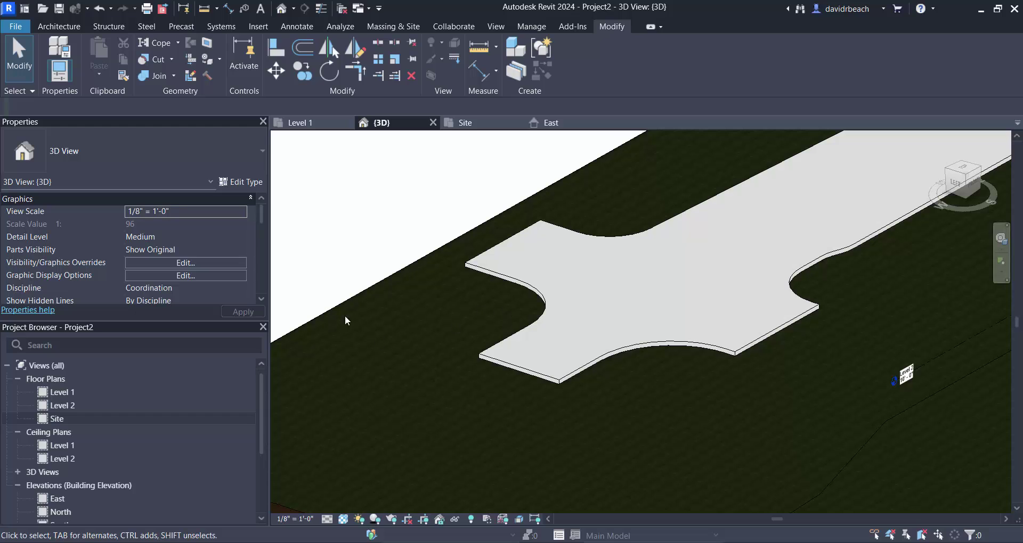
scroll(521, 249, down, 2)
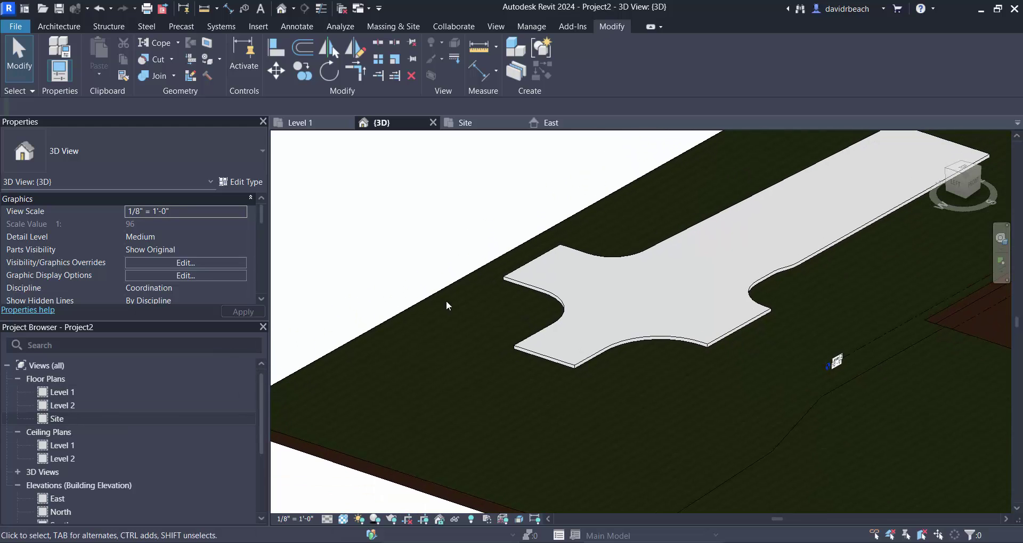
Open the Site floor plan and examine the sidewalk along the east street's south curb
double_click(56, 420)
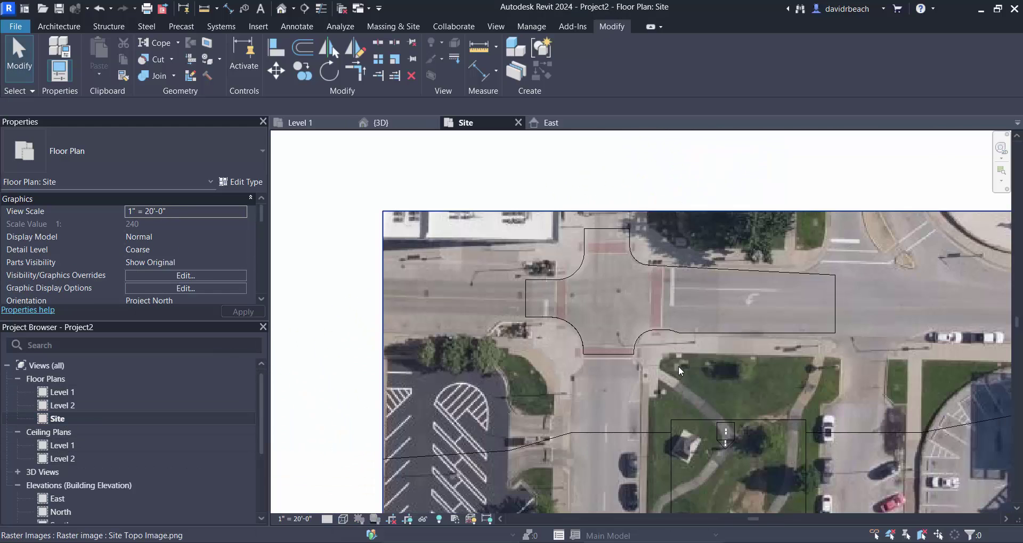
scroll(552, 327, up, 4)
scroll(552, 328, up, 1)
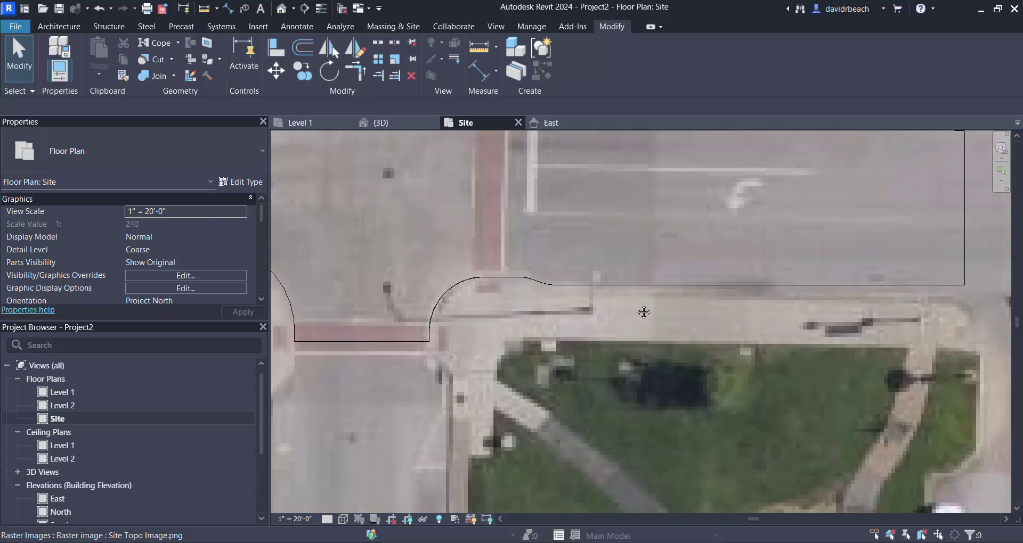
scroll(714, 369, up, 1)
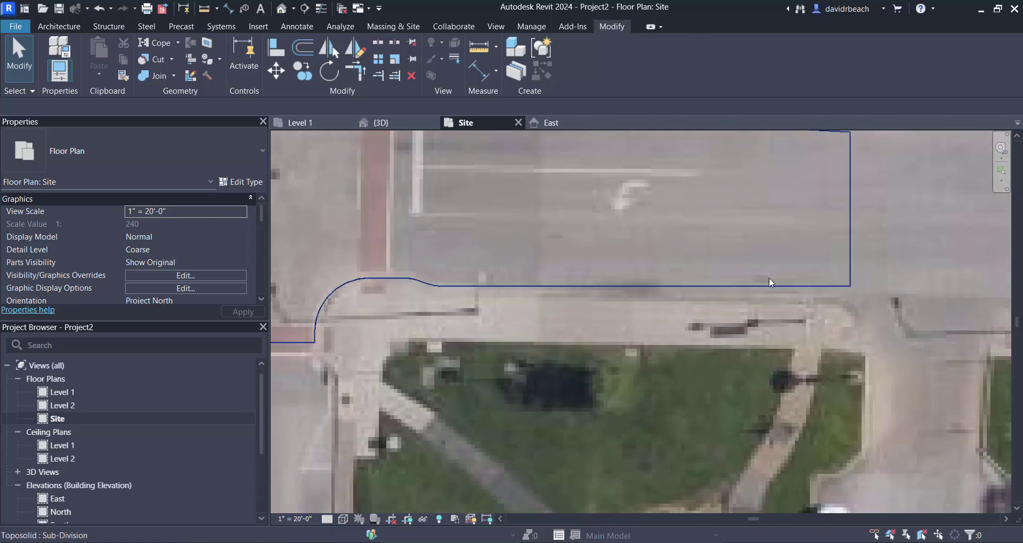
scroll(527, 318, up, 2)
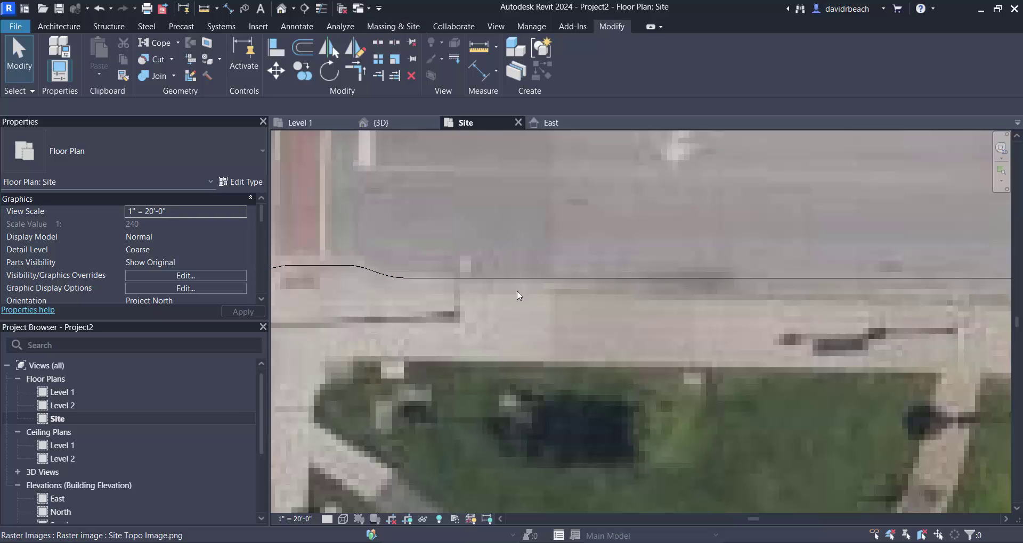
scroll(547, 349, down, 4)
click(643, 357)
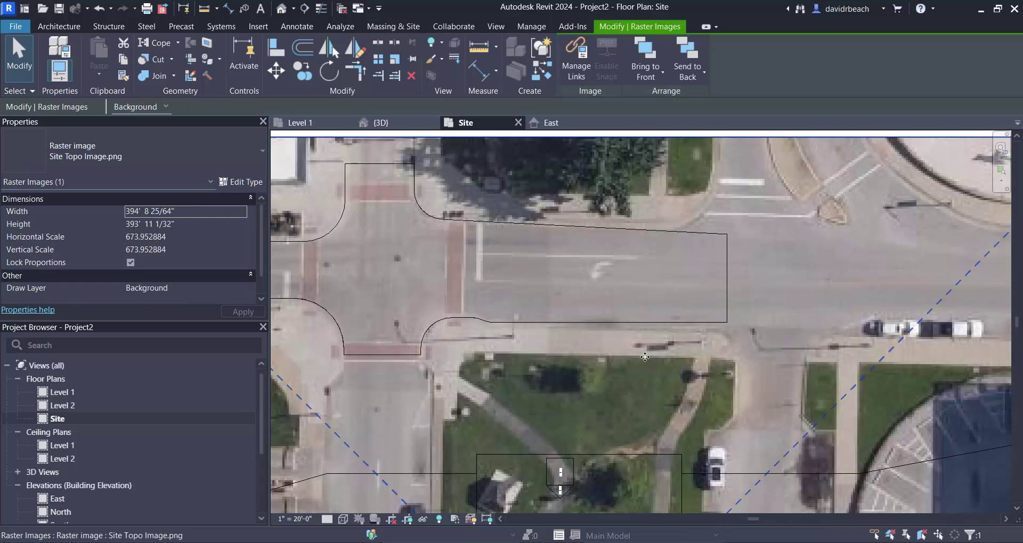
scroll(679, 288, down, 2)
key(Escape)
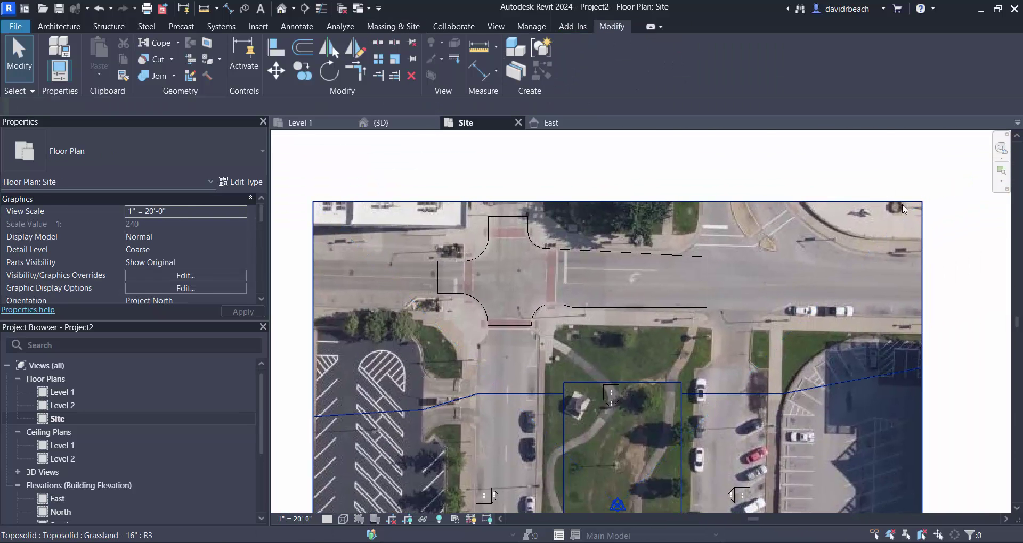
Start another sub-division on the Grassland toposolid and pick the street's south curb edges, including the southeast corner arcs, as boundary lines
click(903, 209)
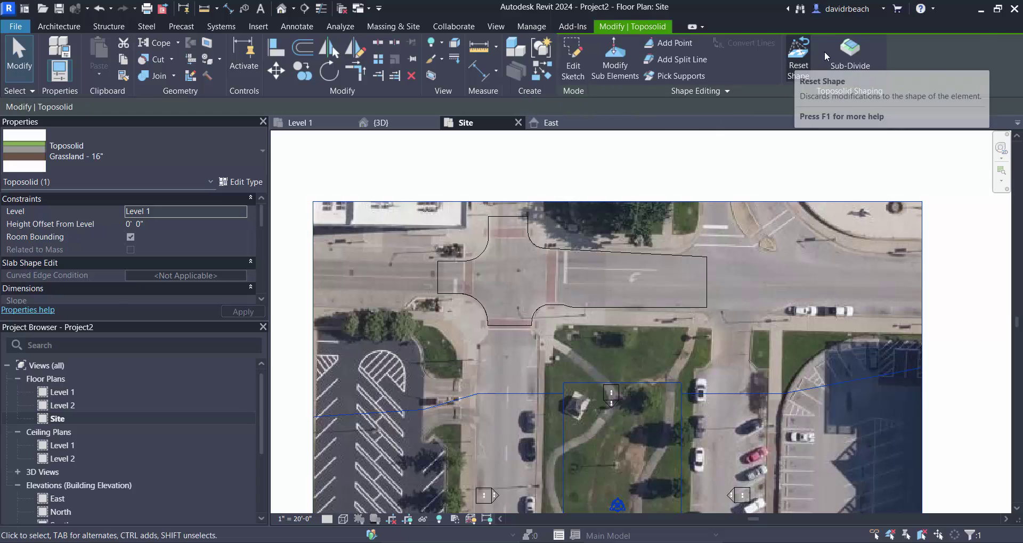
click(849, 54)
scroll(649, 325, up, 6)
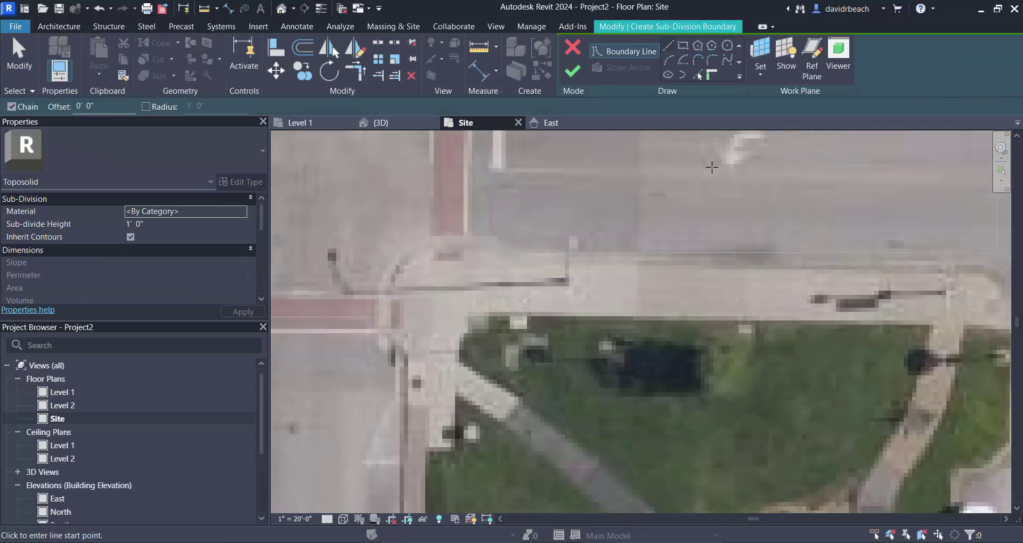
scroll(652, 261, up, 2)
click(698, 75)
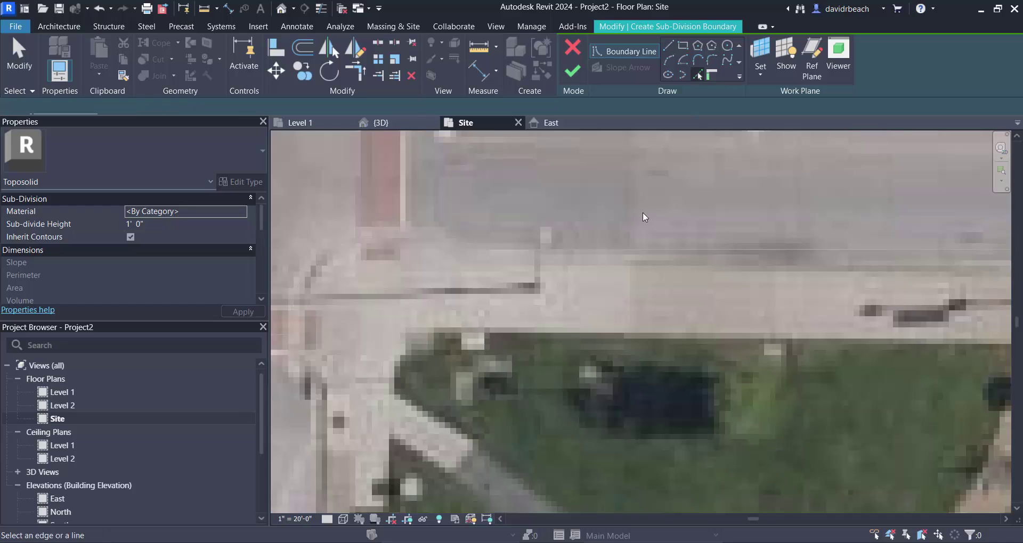
scroll(465, 249, up, 5)
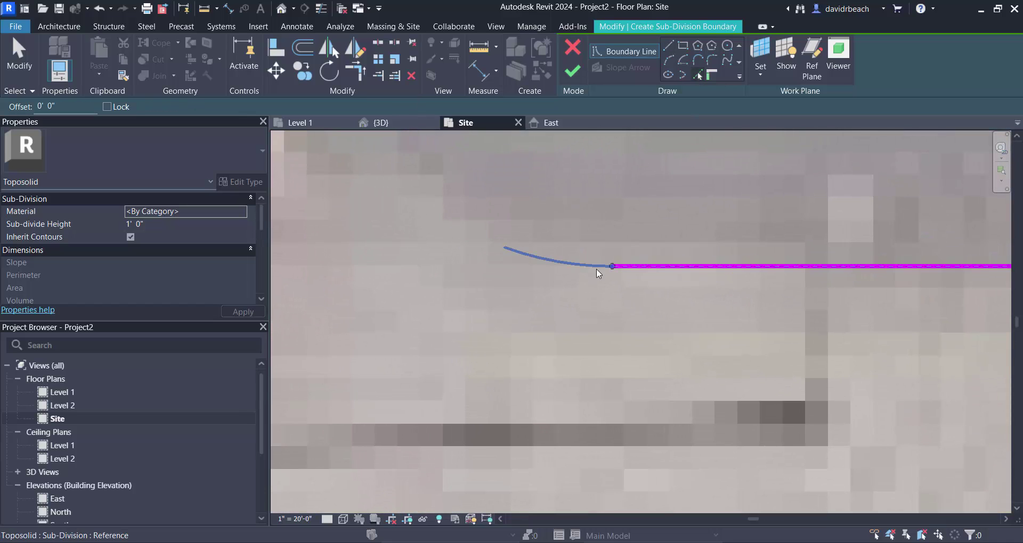
click(476, 238)
click(410, 219)
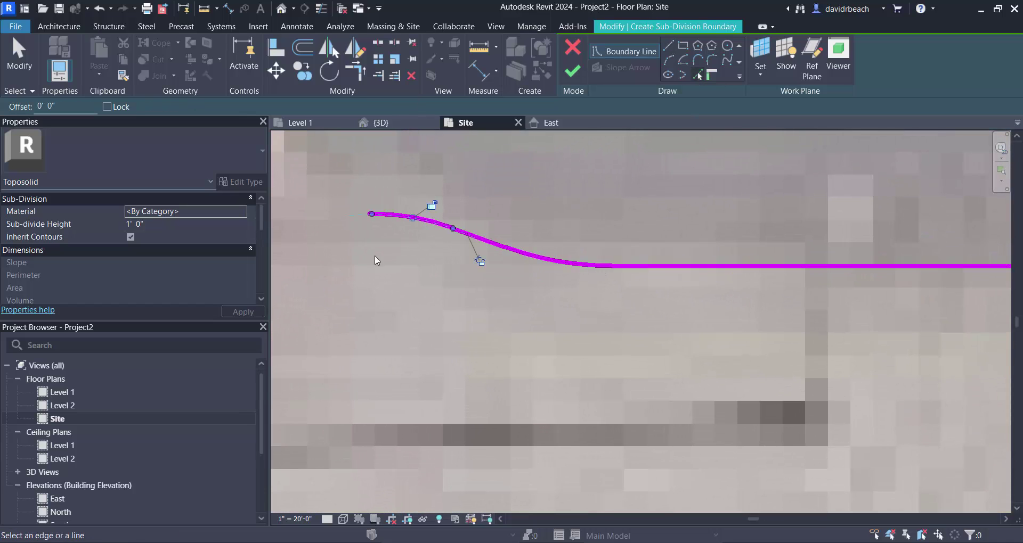
scroll(586, 240, down, 2)
click(558, 215)
scroll(521, 244, down, 2)
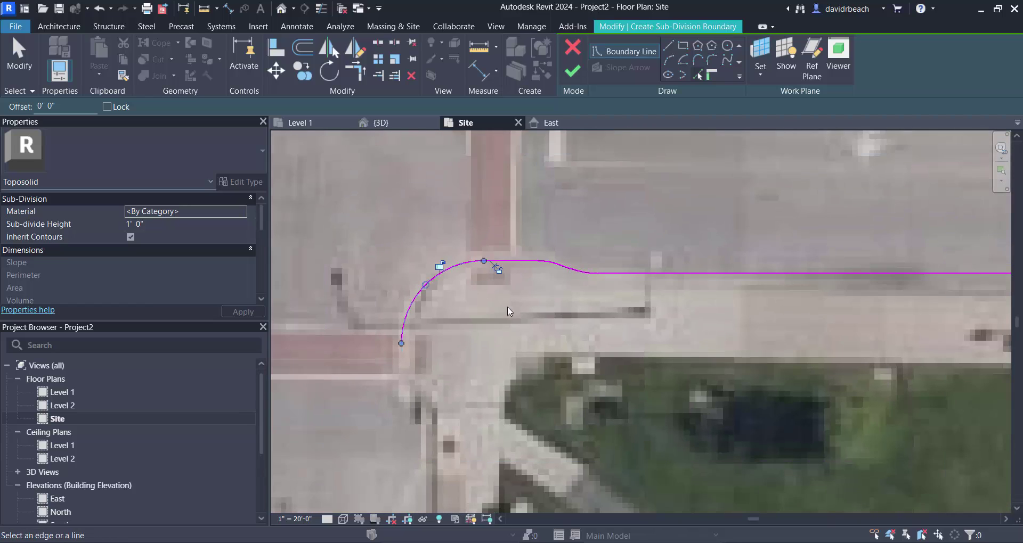
Close the sidewalk boundary with lines from the corner arc along the sidewalk's south edge and up to the curb line's east end
key(l)
key(i)
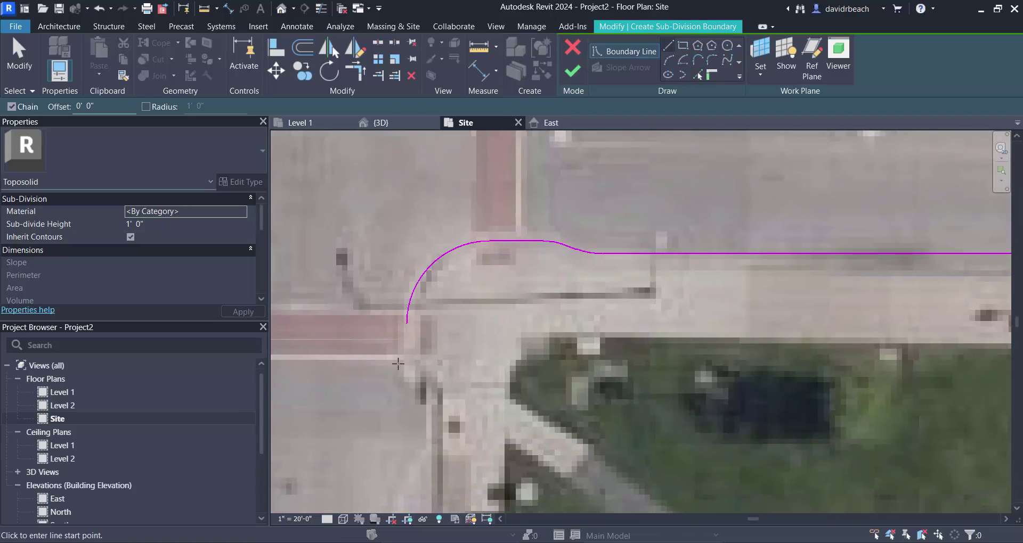
click(406, 324)
scroll(556, 336, down, 2)
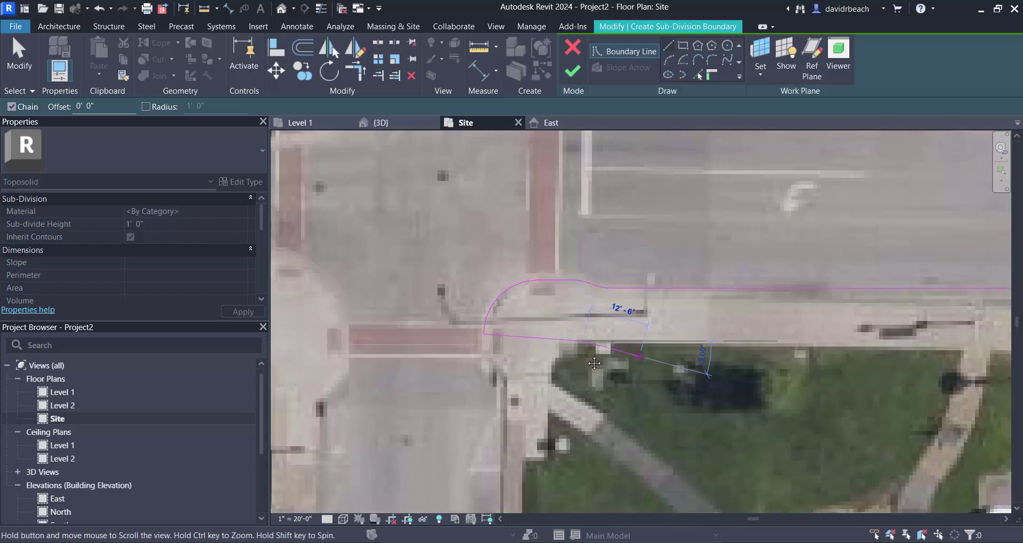
scroll(740, 333, up, 2)
scroll(742, 335, up, 3)
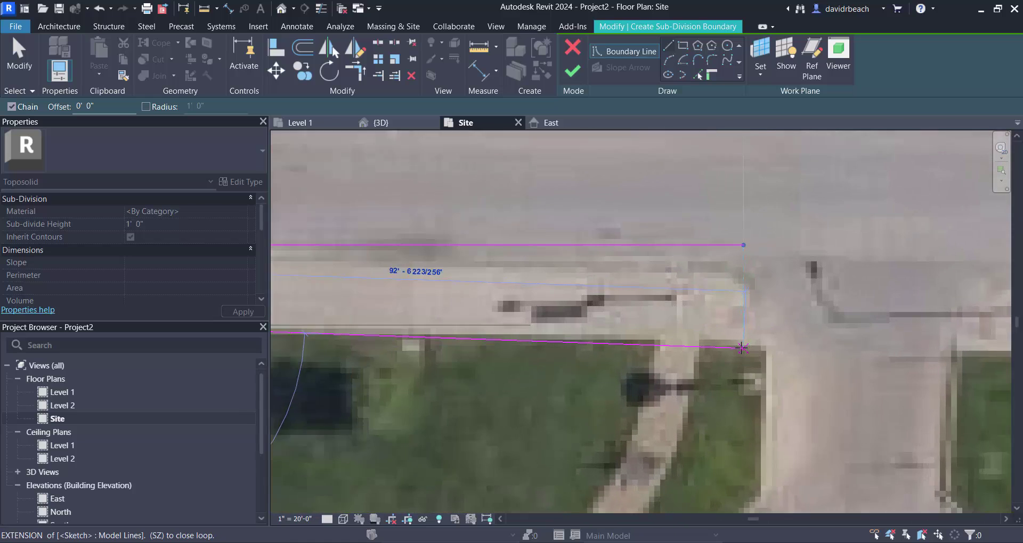
click(744, 347)
click(714, 247)
key(Escape)
key(Escape)
scroll(639, 302, down, 4)
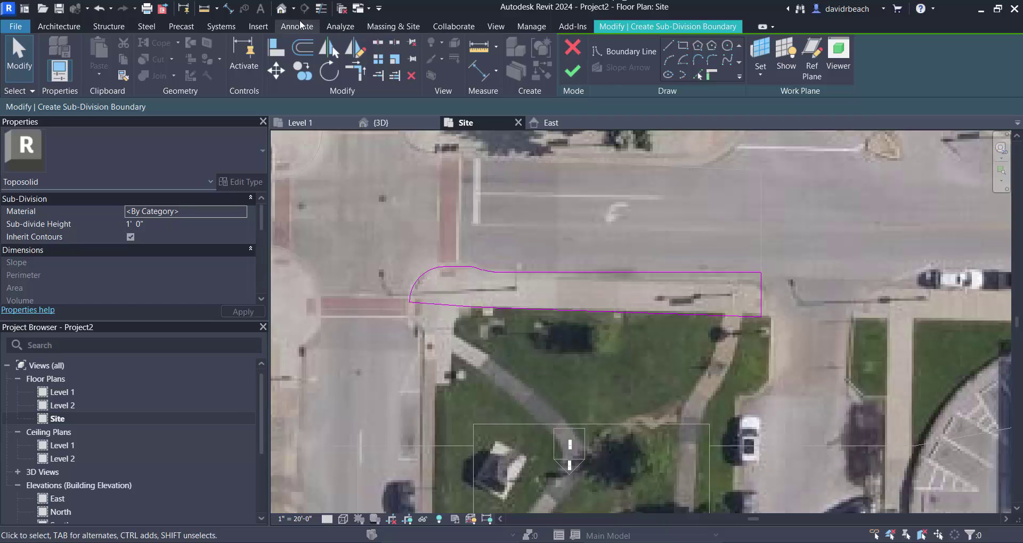
In the 3D view, set the sidewalk's sub-divide height to 1' 6" and finish the sub-division
click(282, 9)
middle_drag(589, 262, 639, 312)
scroll(600, 297, up, 1)
scroll(667, 286, up, 3)
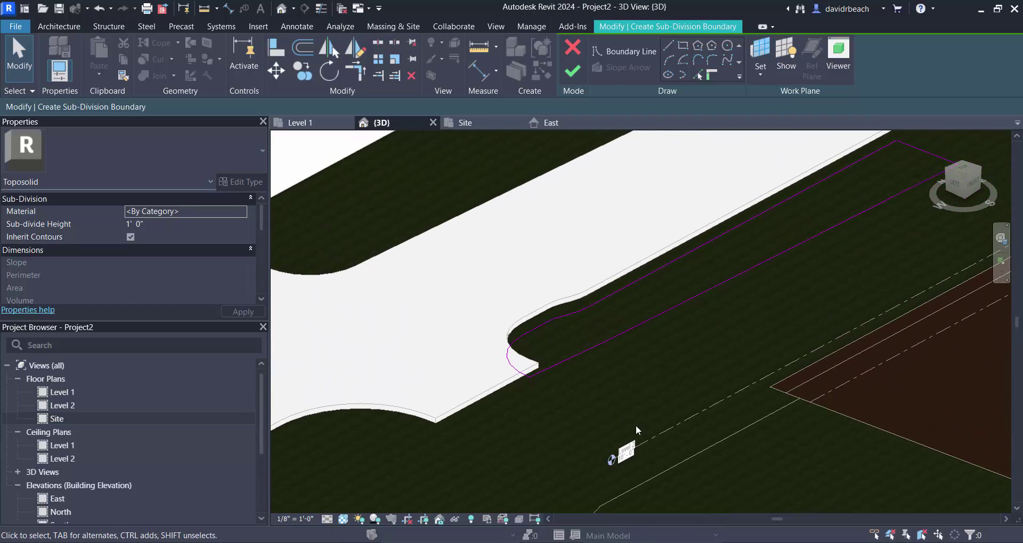
click(162, 223)
text(0)
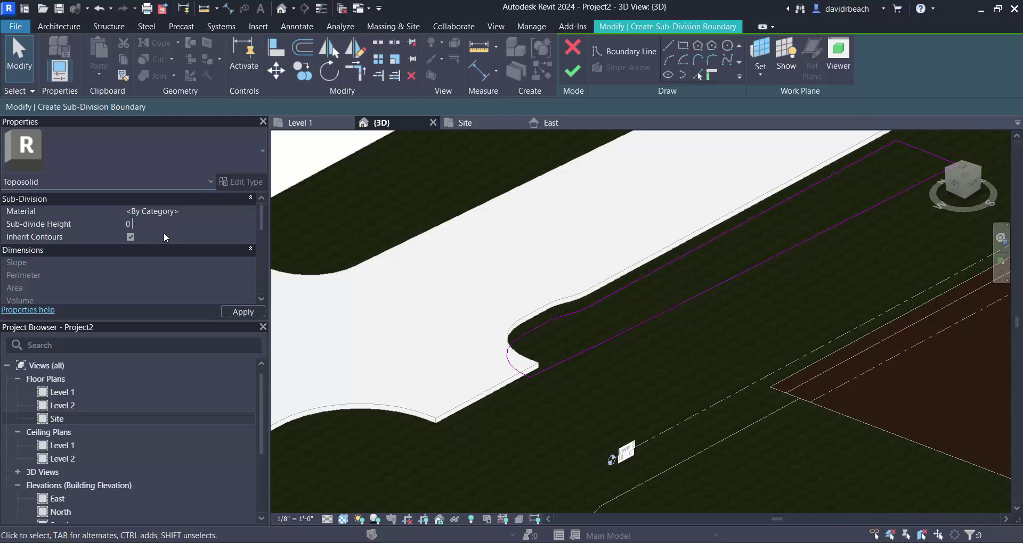
text('  6)
key(Return)
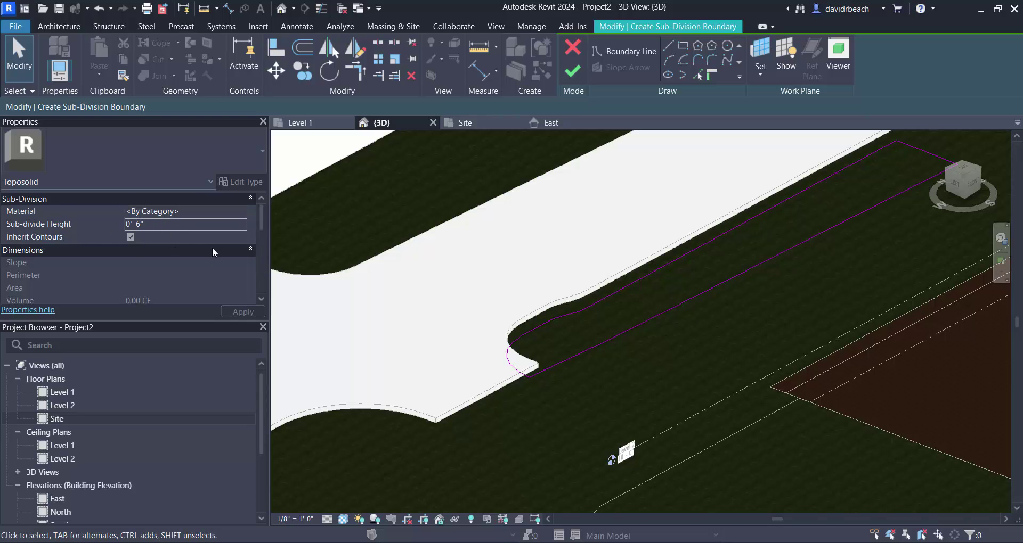
click(174, 225)
click(576, 72)
key(Escape)
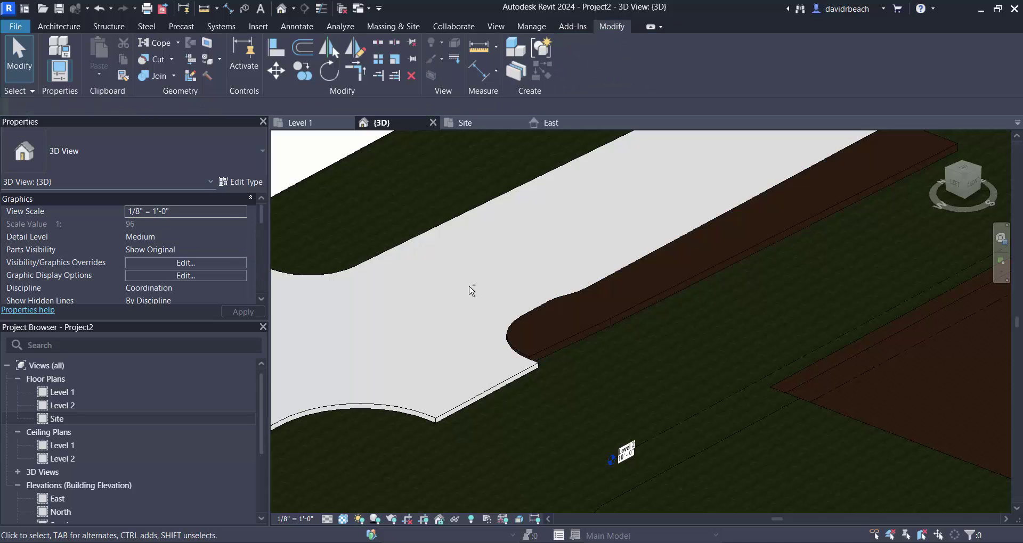
Start choosing a material for the sidewalk sub-division and create a new material named Sidewalk
shift+middle_drag(470, 288, 587, 404)
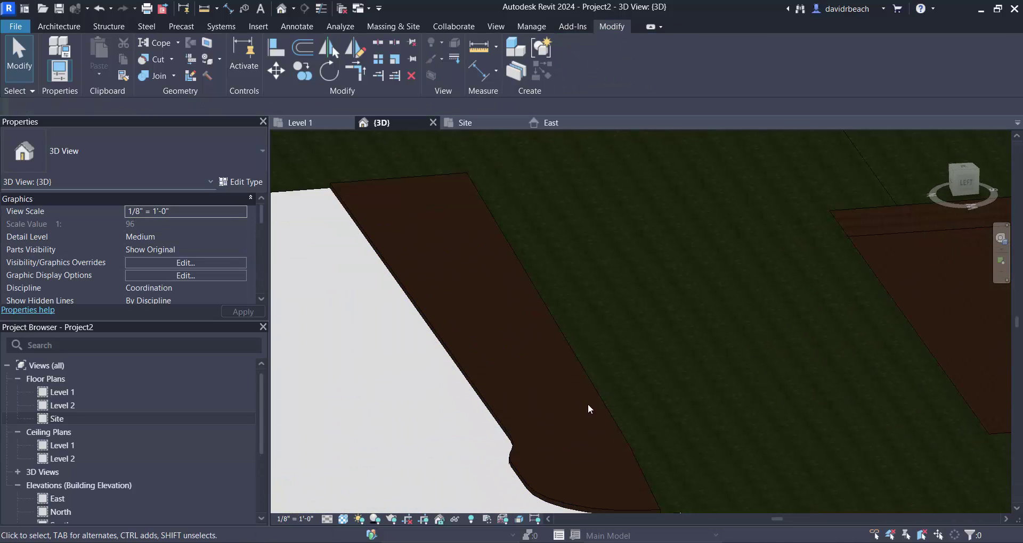
click(595, 401)
click(229, 211)
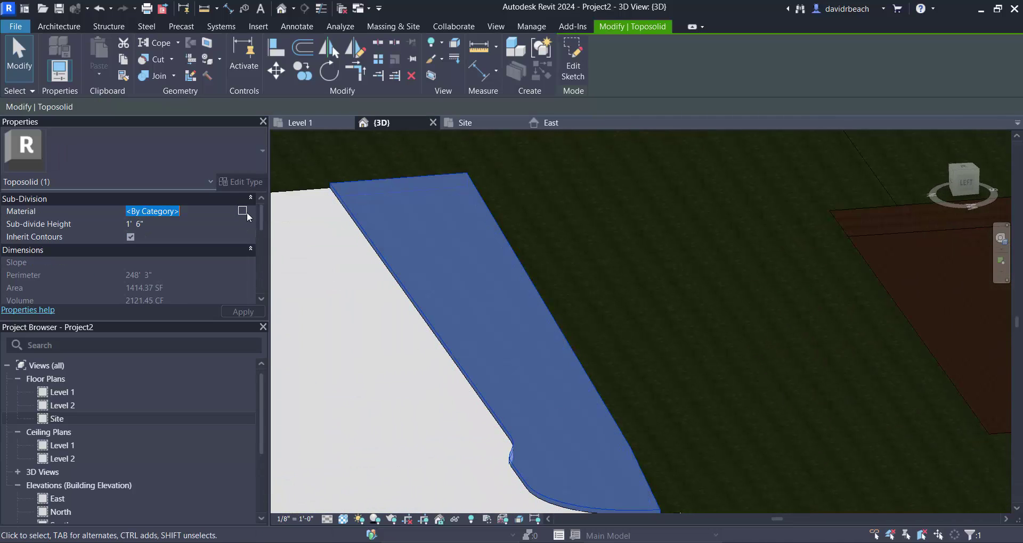
click(247, 212)
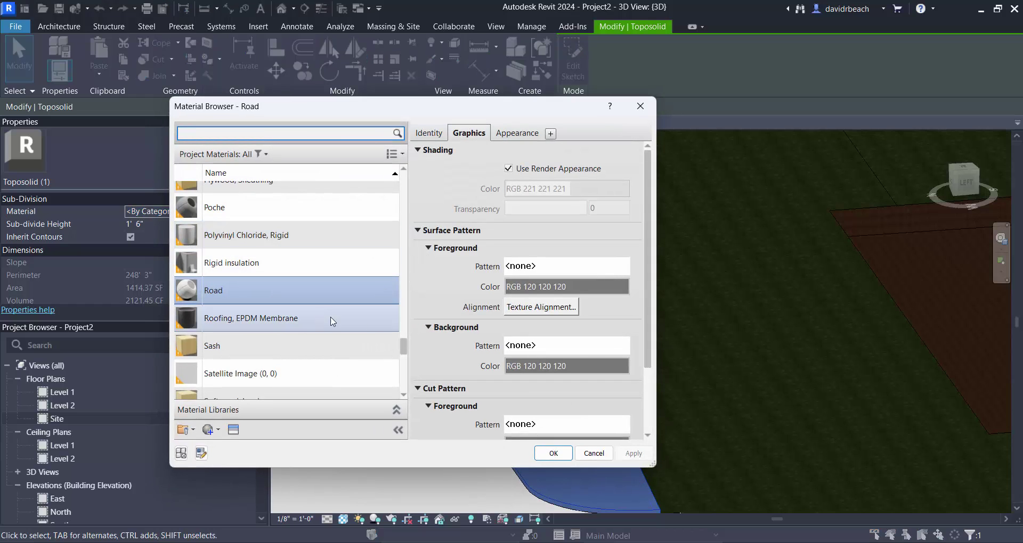
drag(406, 349, 409, 355)
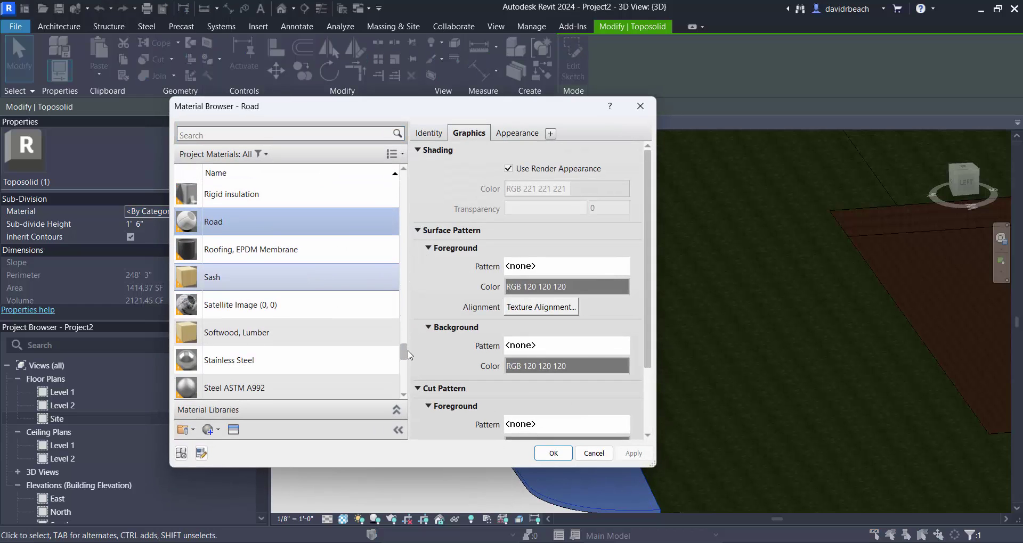
click(234, 448)
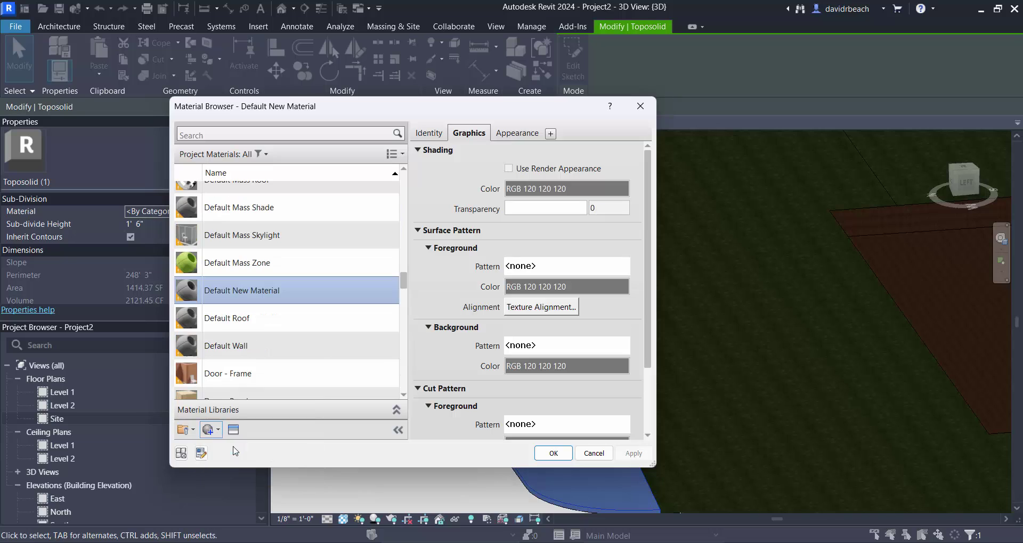
right_click(247, 274)
click(294, 321)
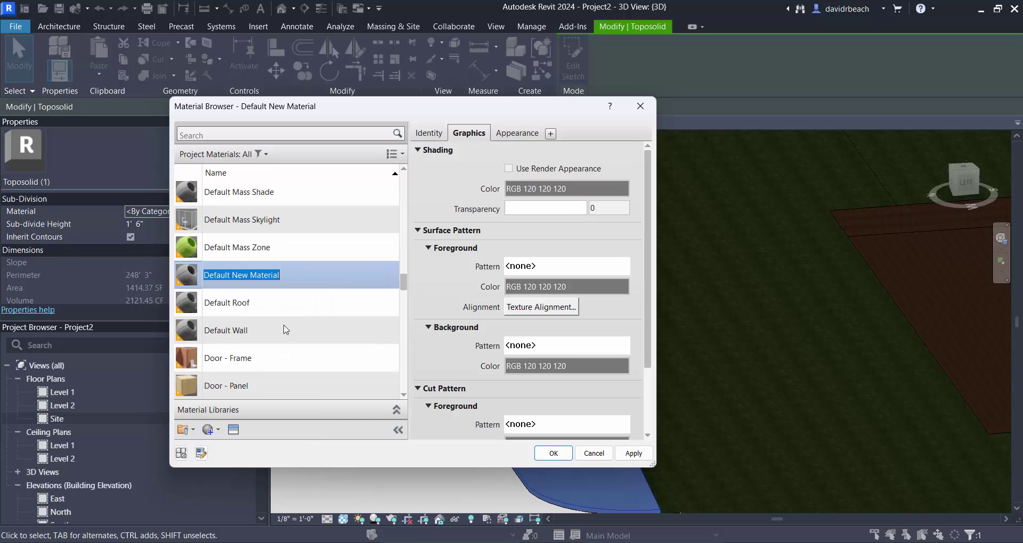
text(Sidewalk)
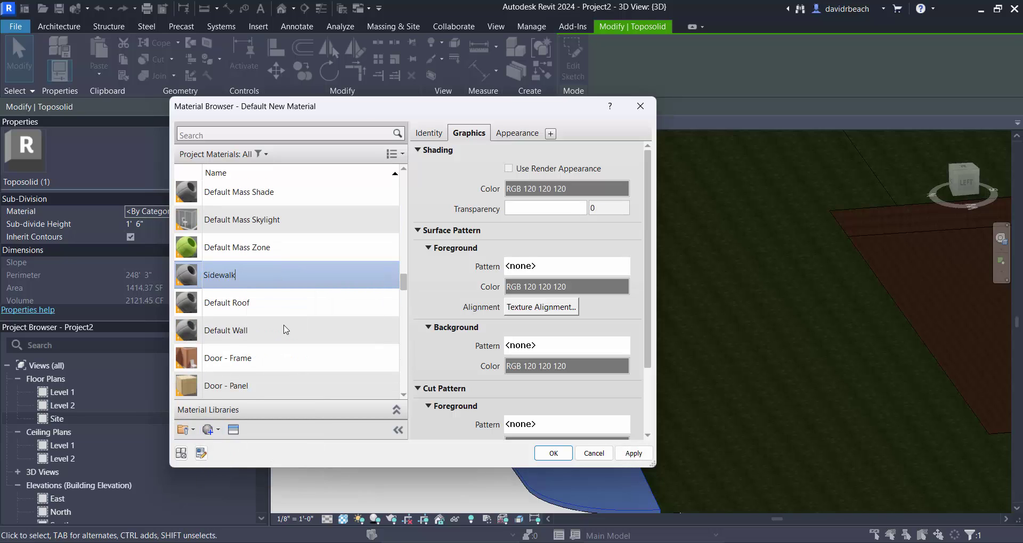
key(Return)
Set the Sidewalk material's appearance color to a pale beige-green, about RGB 188 189 162
click(530, 134)
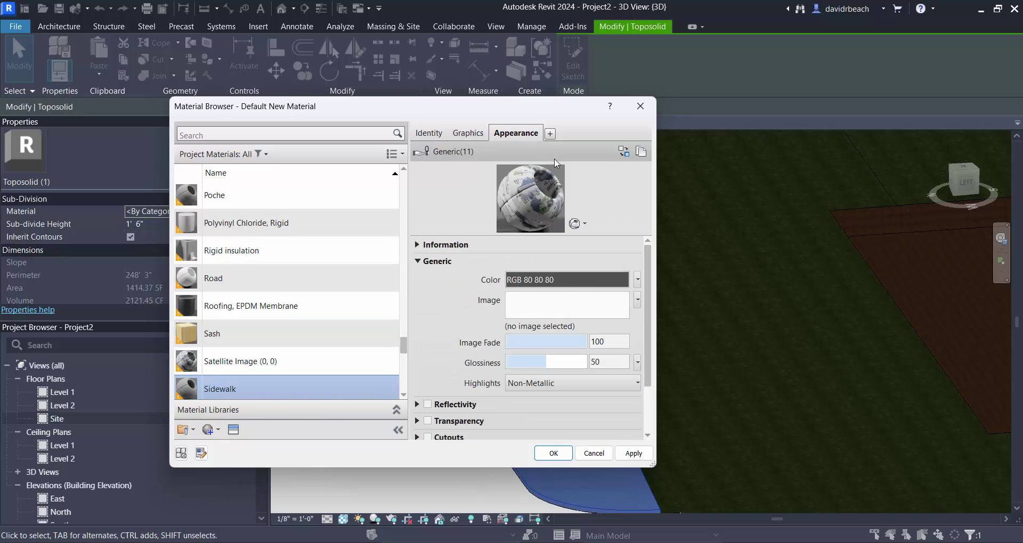
click(571, 281)
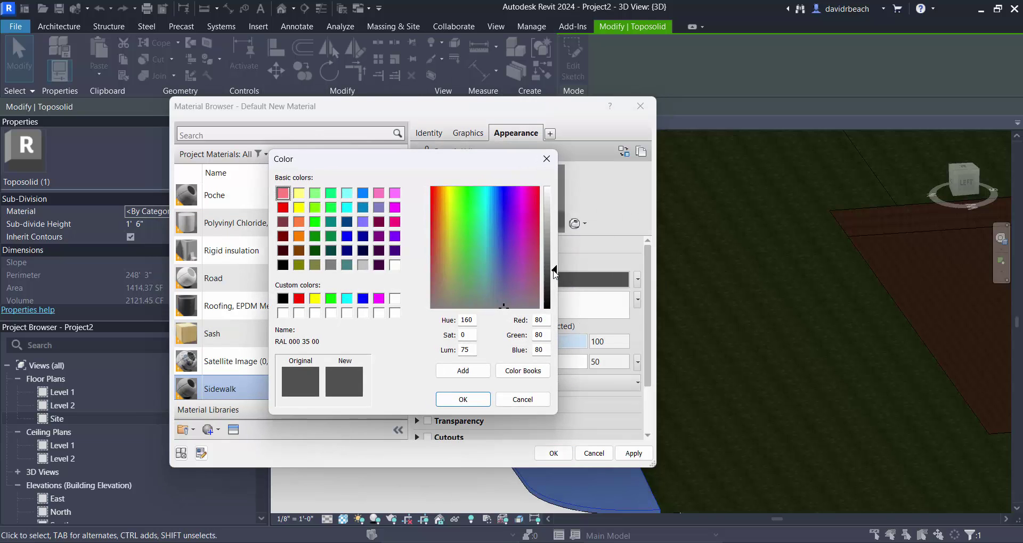
drag(549, 258, 547, 238)
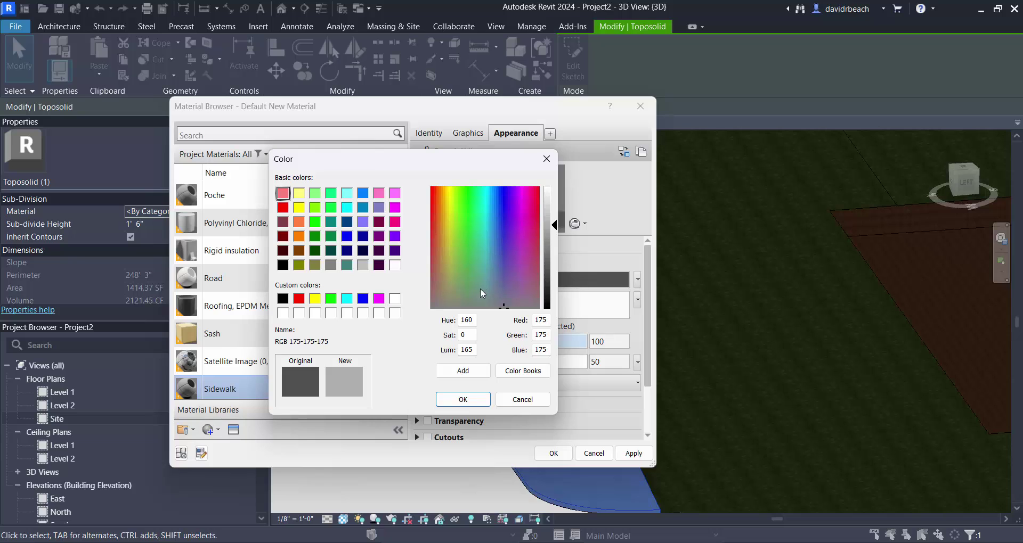
drag(462, 293, 449, 287)
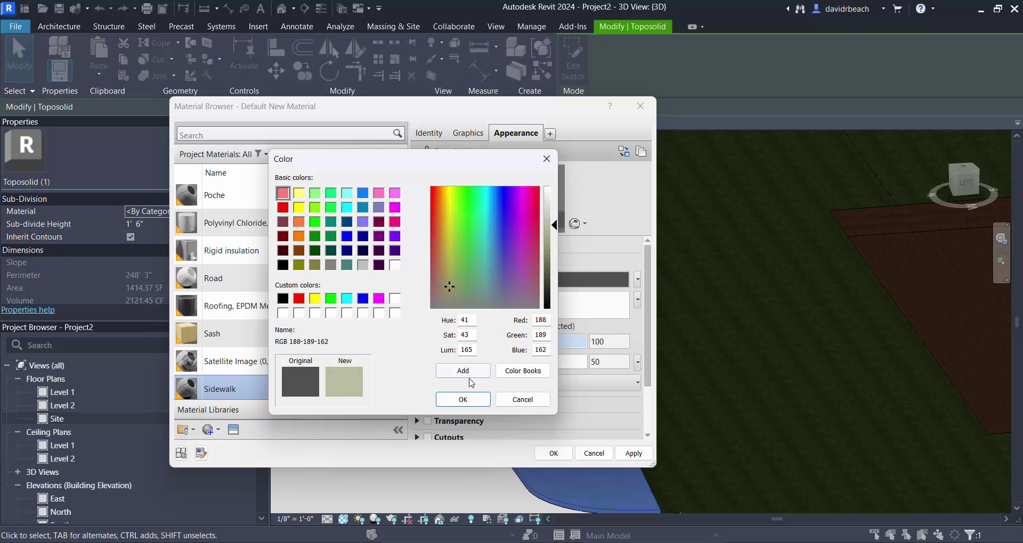
click(463, 400)
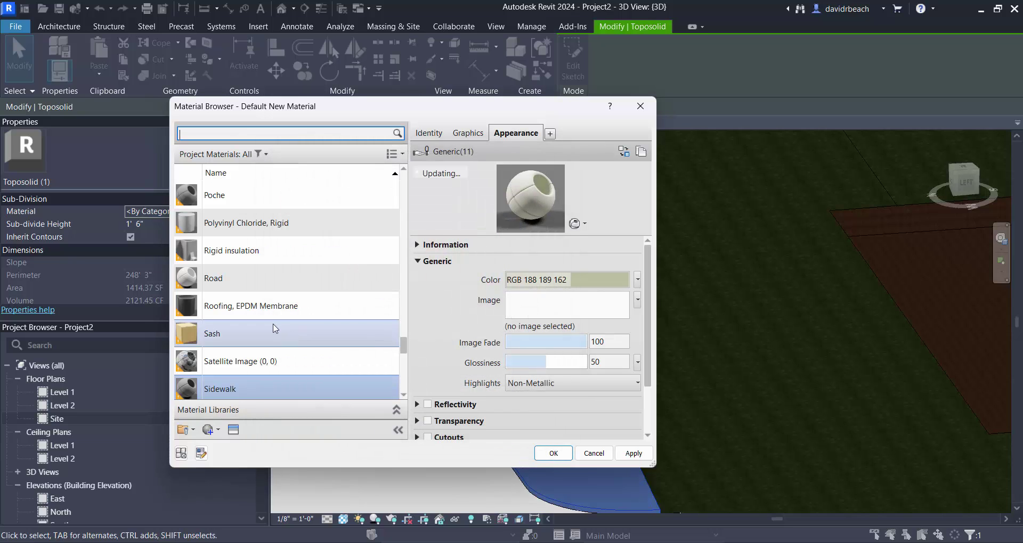
Make the Sidewalk material's shading use its render appearance, and assign the material to the sidewalk sub-division
click(467, 133)
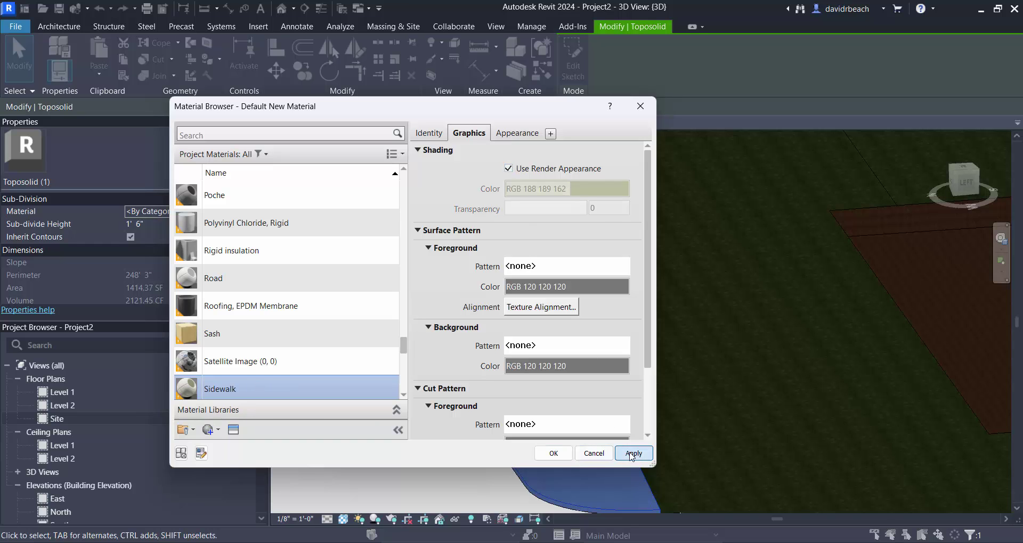
click(553, 454)
key(Escape)
Examine the sidewalk's height and edges against the adjoining street from several angles in the 3D view
scroll(480, 420, down, 3)
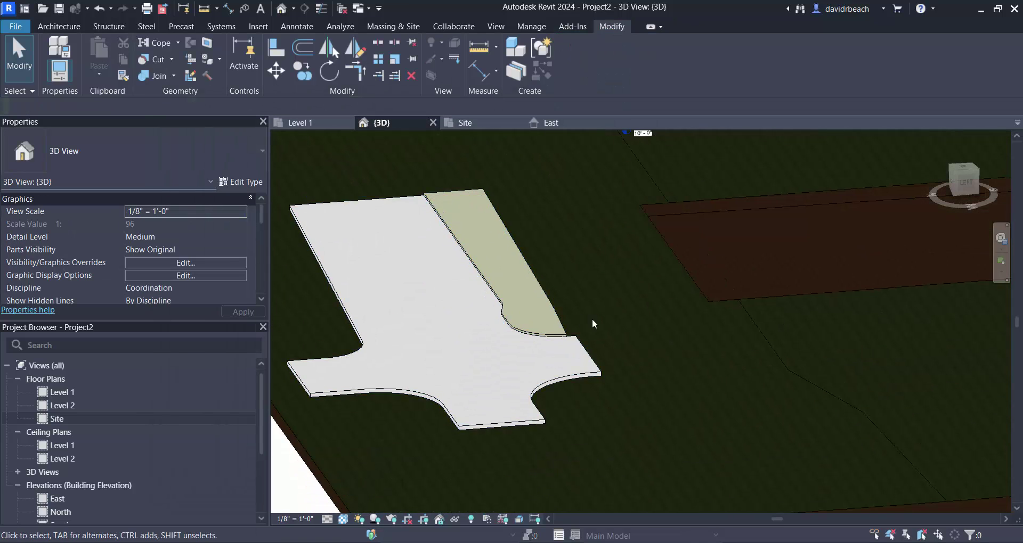
middle_drag(480, 420, 491, 308)
scroll(474, 325, down, 2)
scroll(487, 302, up, 4)
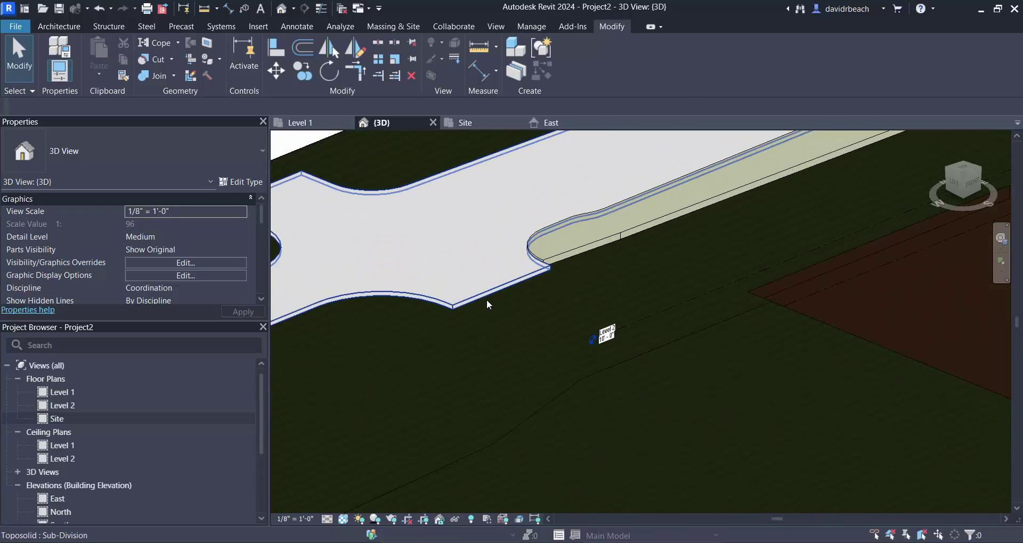
scroll(605, 330, down, 3)
shift+middle_drag(677, 288, 673, 278)
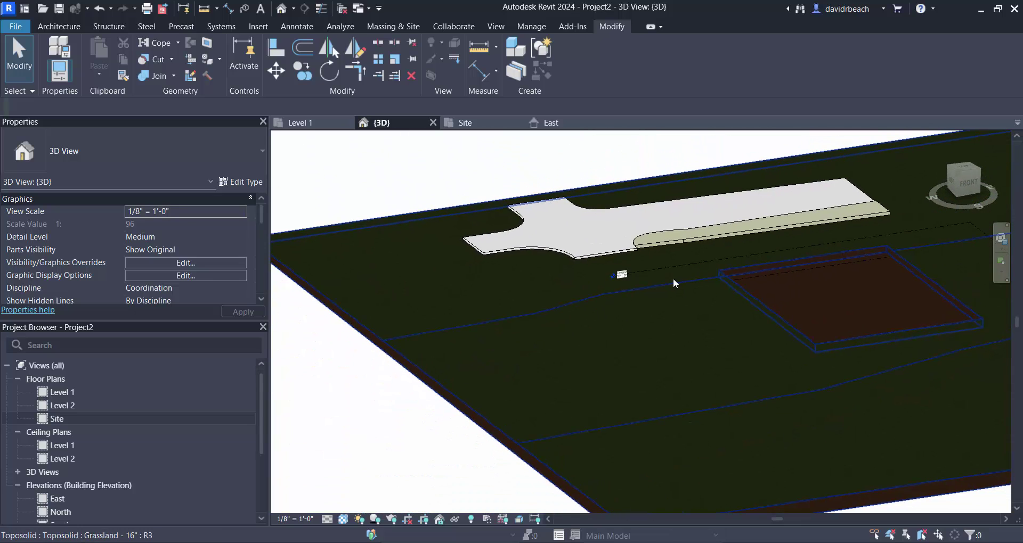
scroll(552, 334, up, 2)
scroll(662, 264, up, 3)
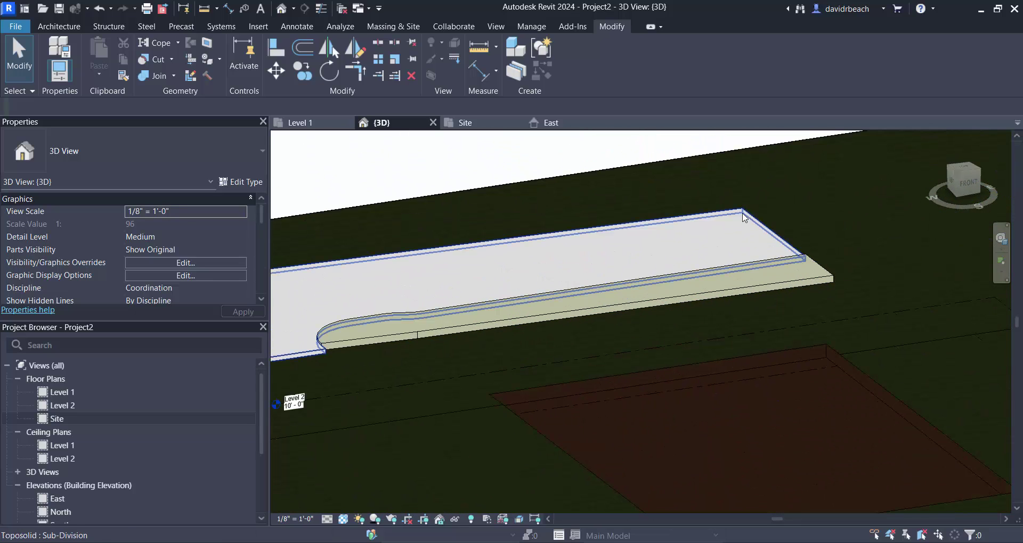
scroll(730, 256, down, 3)
middle_drag(730, 256, 650, 291)
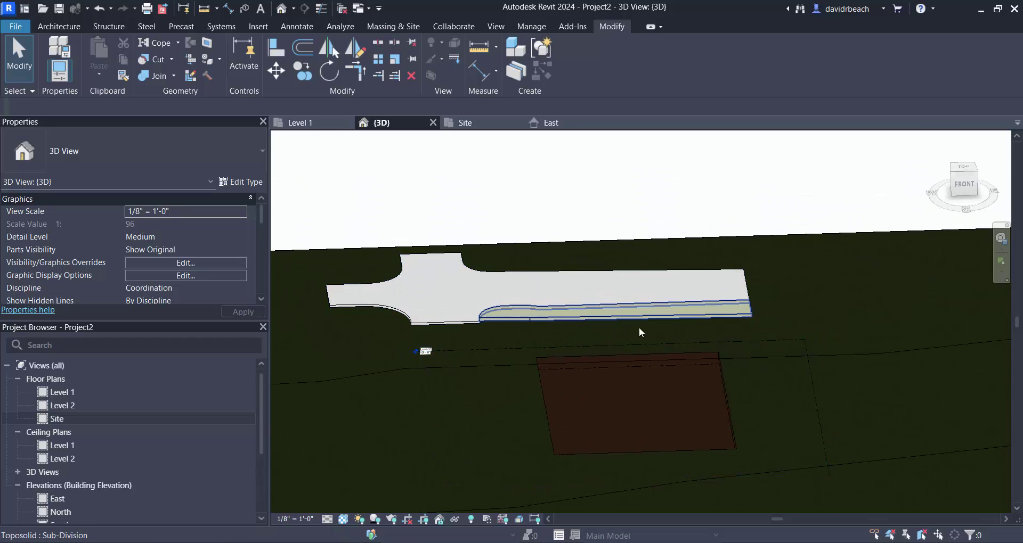
Check the Sub-Divide option on the Grassland toposolid, clear the selection, and inspect the whole site with its street, sidewalk and building void
click(793, 239)
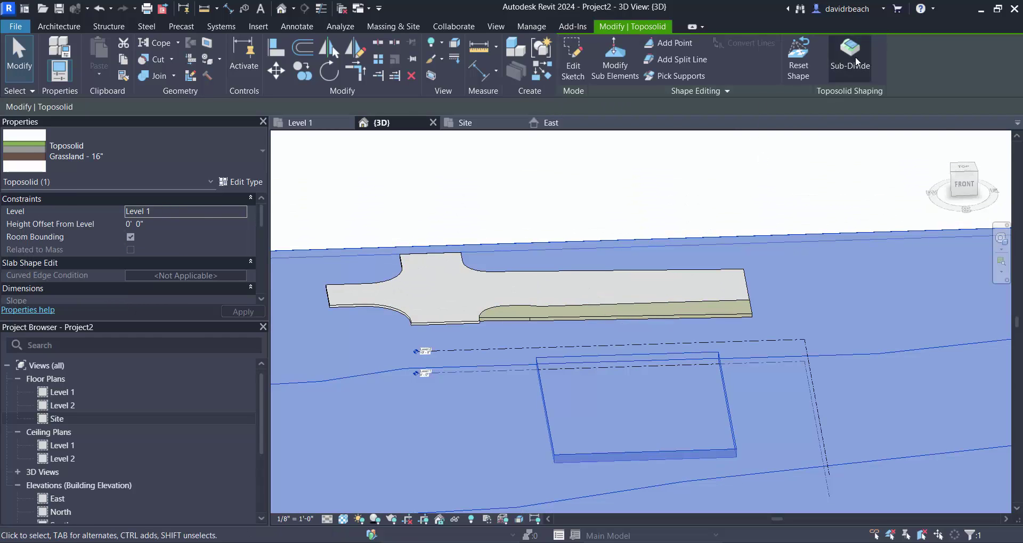
click(734, 185)
scroll(663, 244, up, 2)
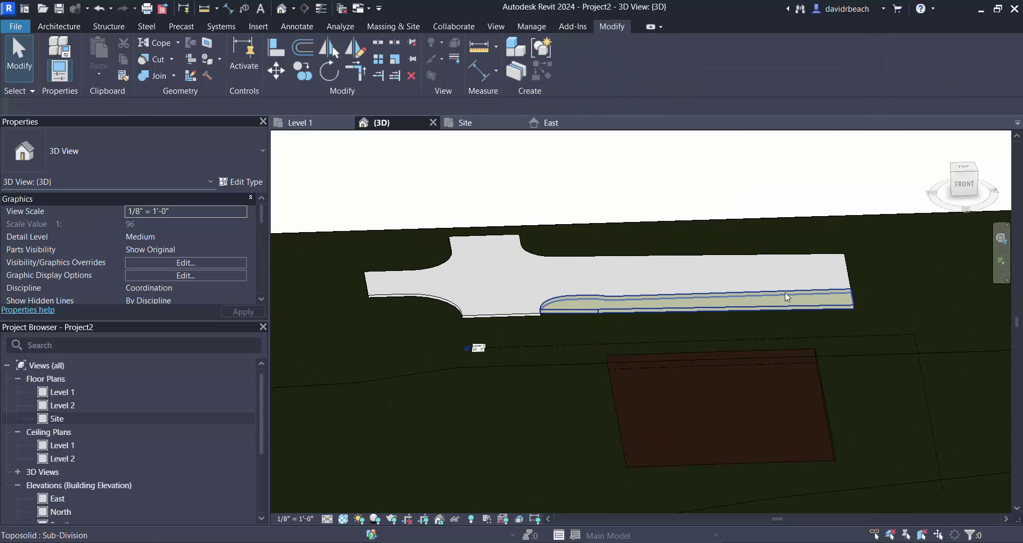
scroll(787, 297, down, 3)
shift+middle_drag(739, 331, 540, 395)
scroll(540, 394, up, 5)
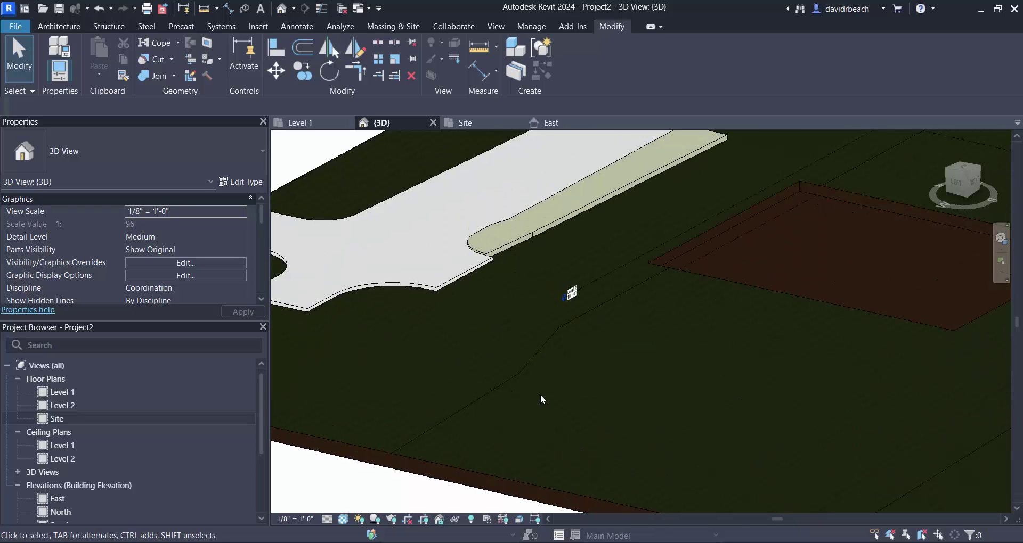
scroll(544, 395, down, 3)
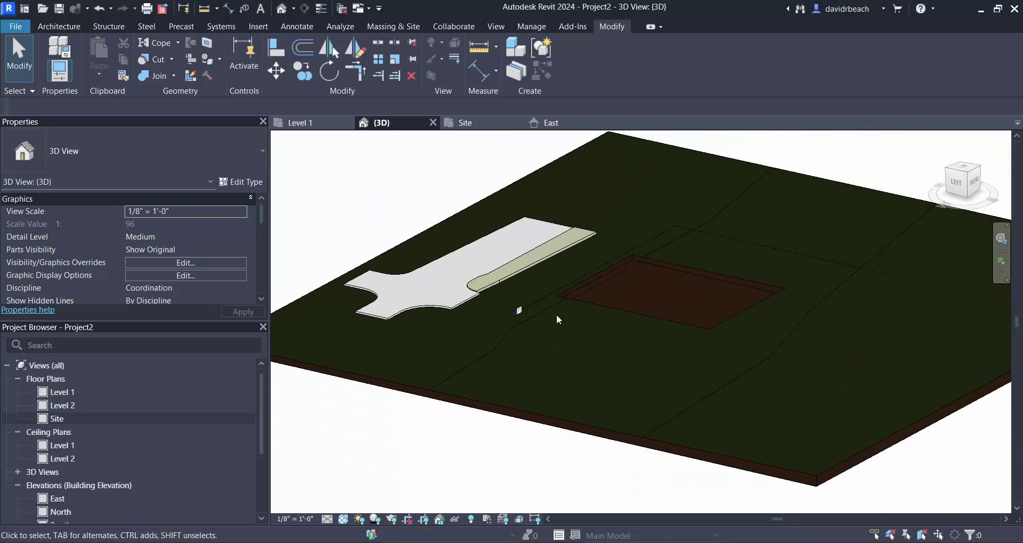
scroll(574, 317, down, 2)
shift+middle_drag(577, 337, 584, 385)
scroll(687, 365, up, 2)
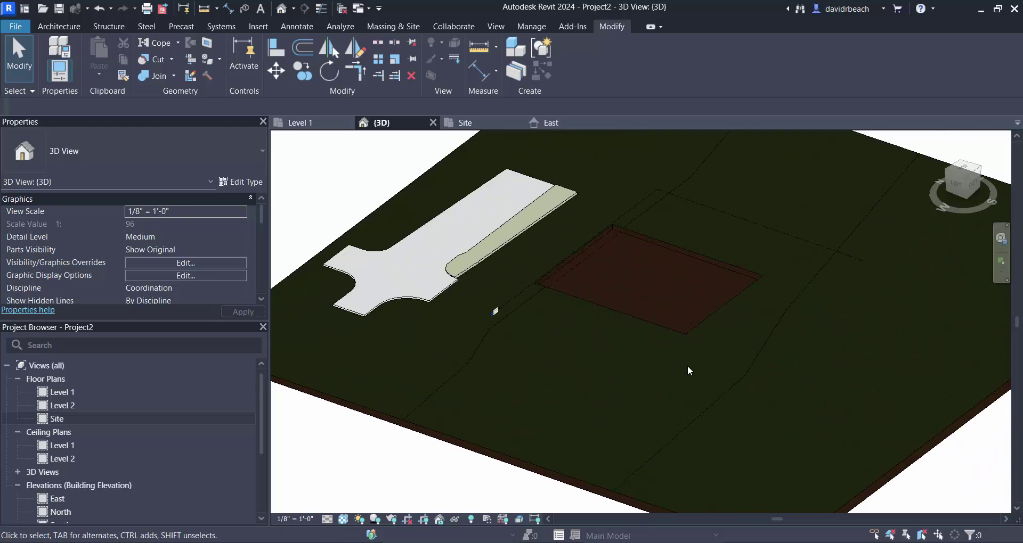
scroll(664, 345, down, 2)
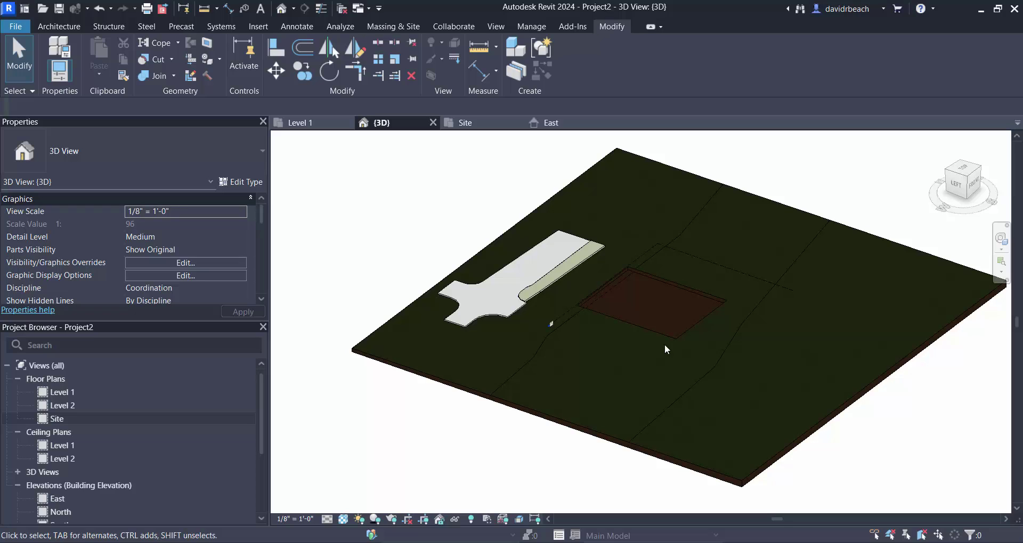